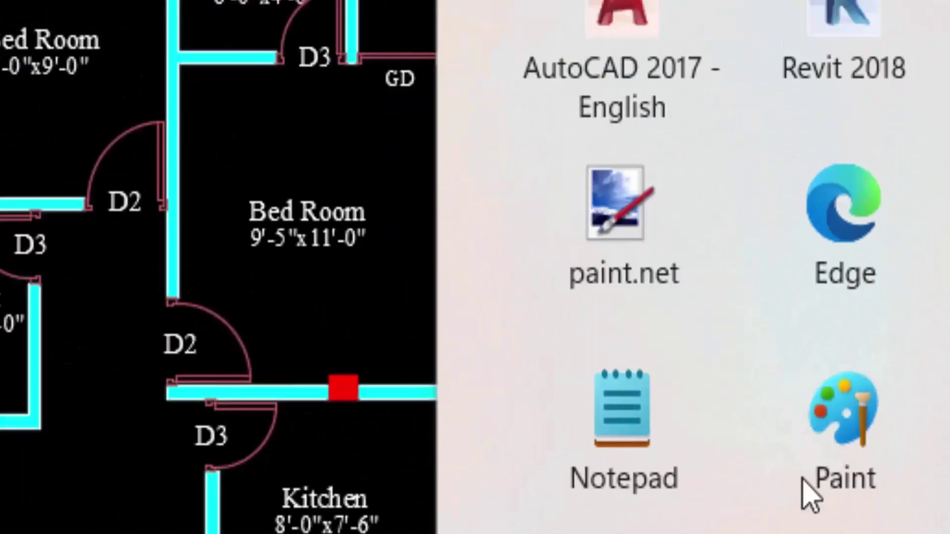
- Launch Revit 2018 from the desktop
left_click(849, 18)
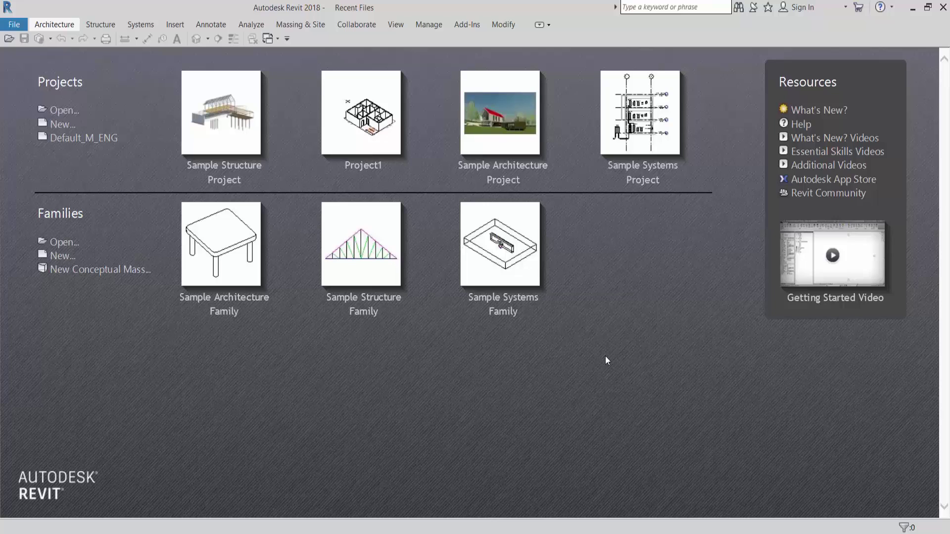
- Check the template files offered for a new project, leaving the dialog without creating one
left_click(62, 125)
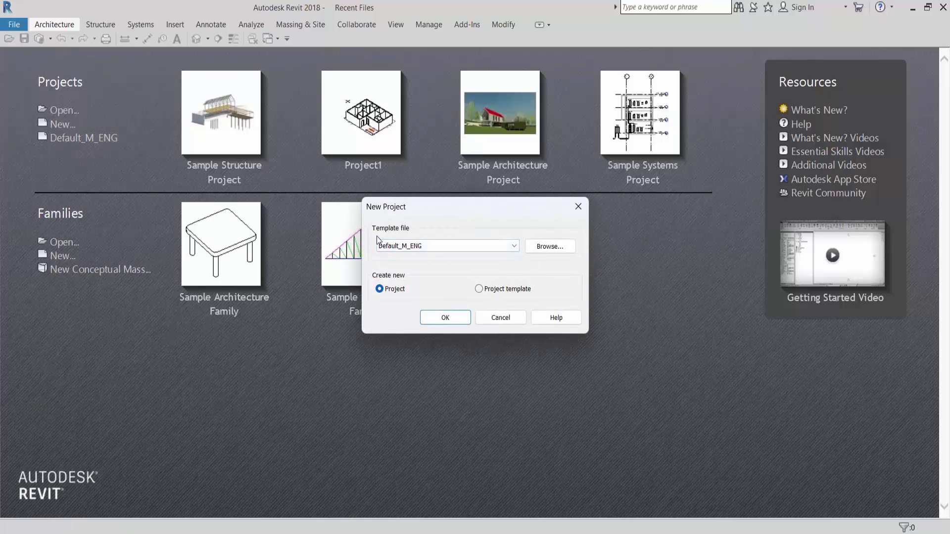
left_click(514, 247)
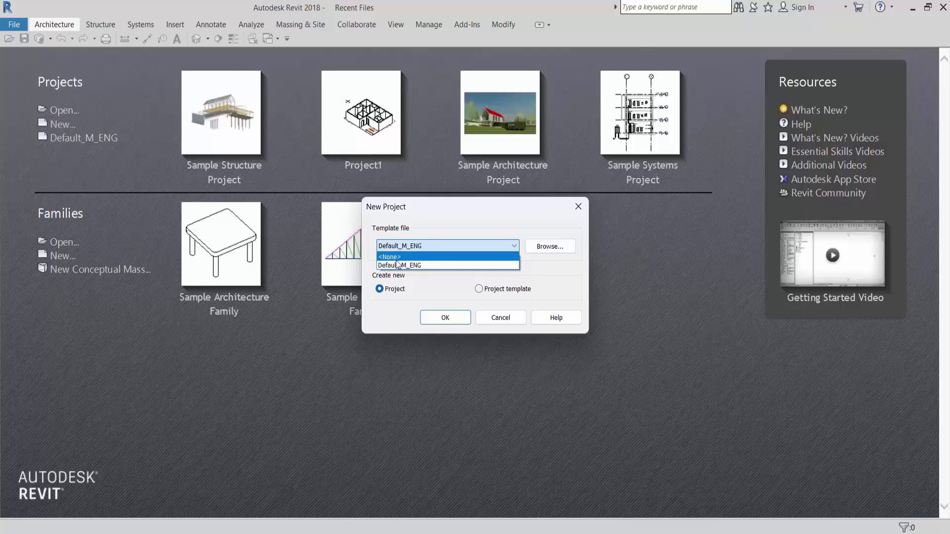
left_click(471, 257)
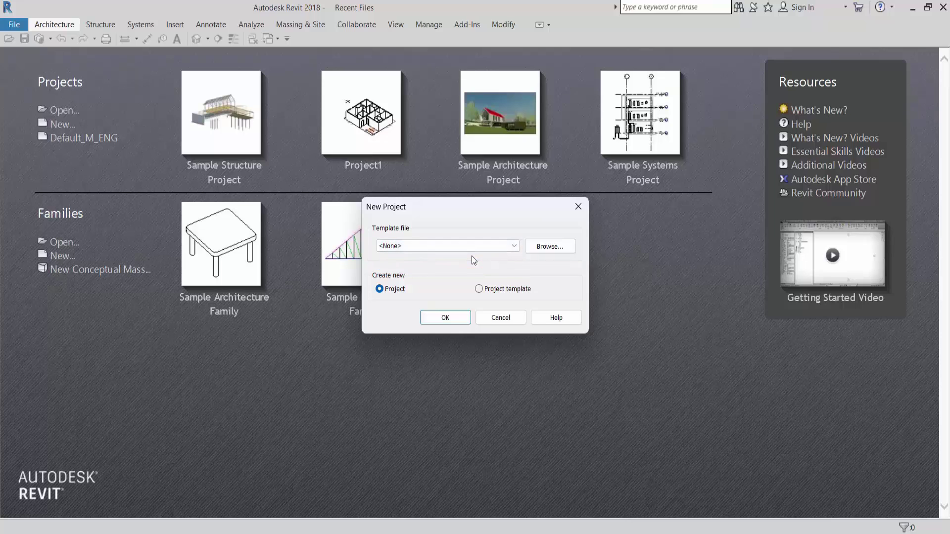
left_click(578, 207)
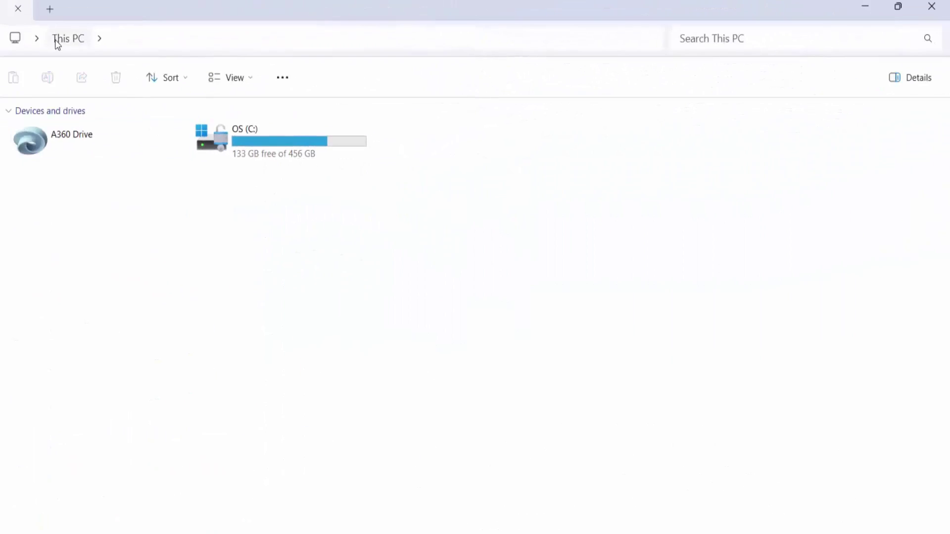
- In File Explorer, open the OS (C:) drive and set the folder options to show hidden files, folders, and drives
double_click(286, 153)
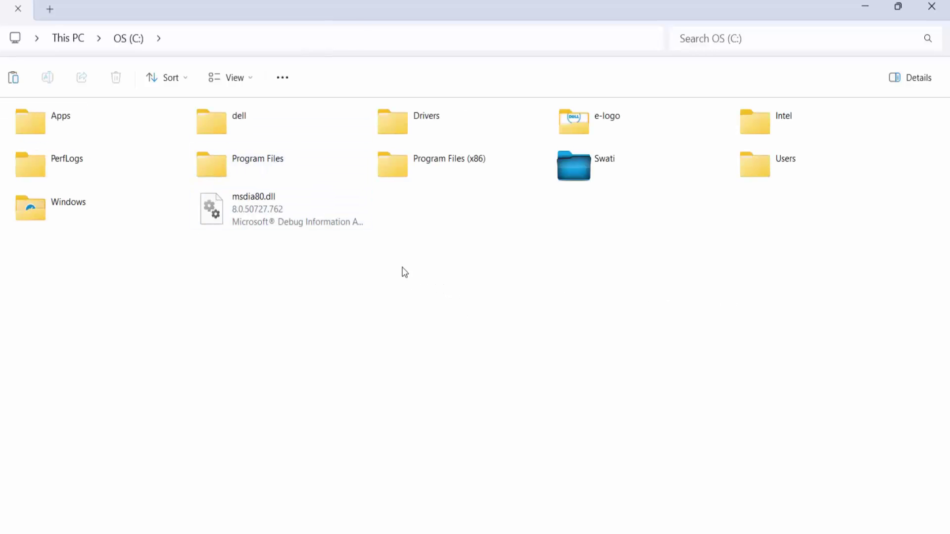
left_click(281, 79)
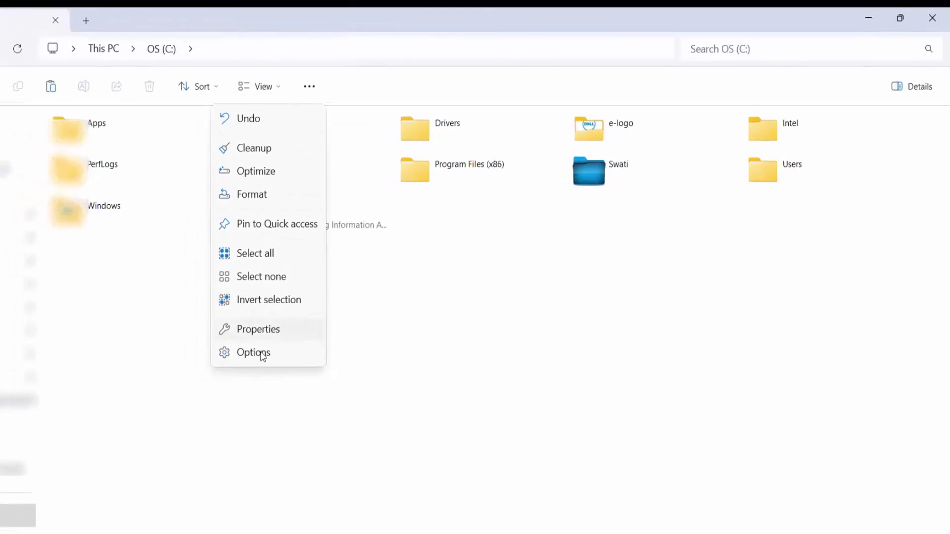
left_click(229, 356)
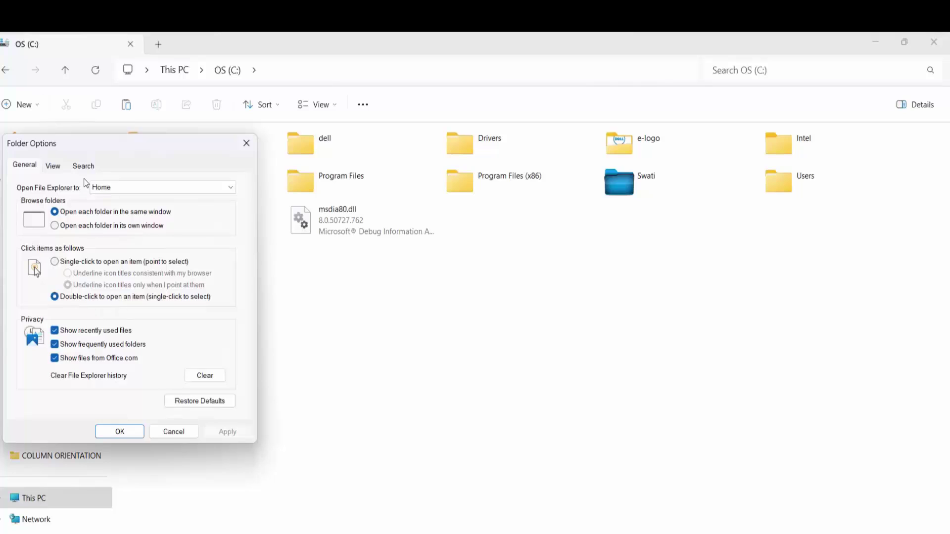
left_click(52, 166)
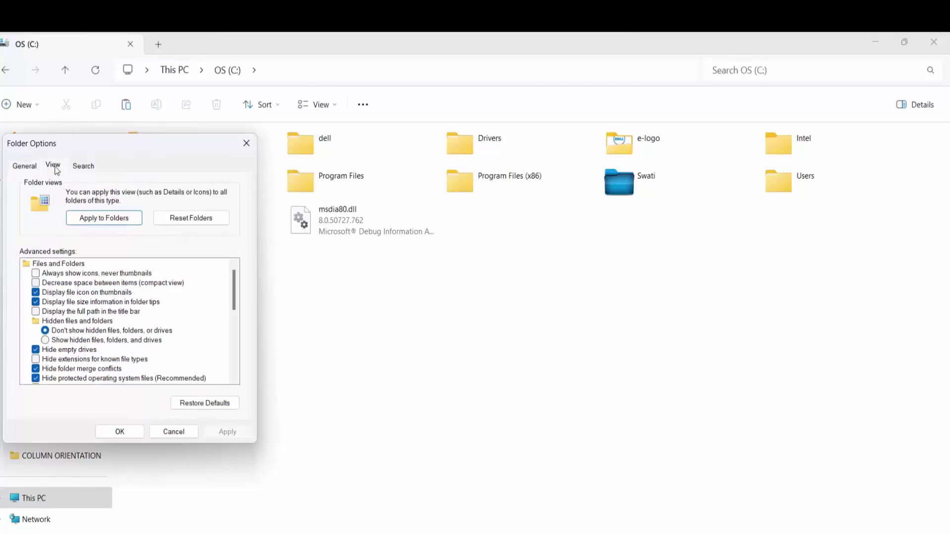
left_click(48, 341)
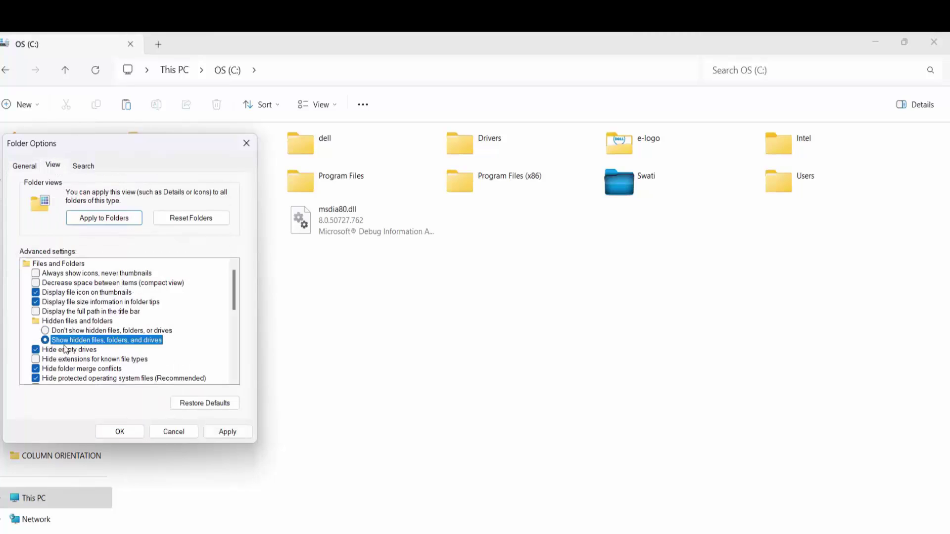
left_click(238, 432)
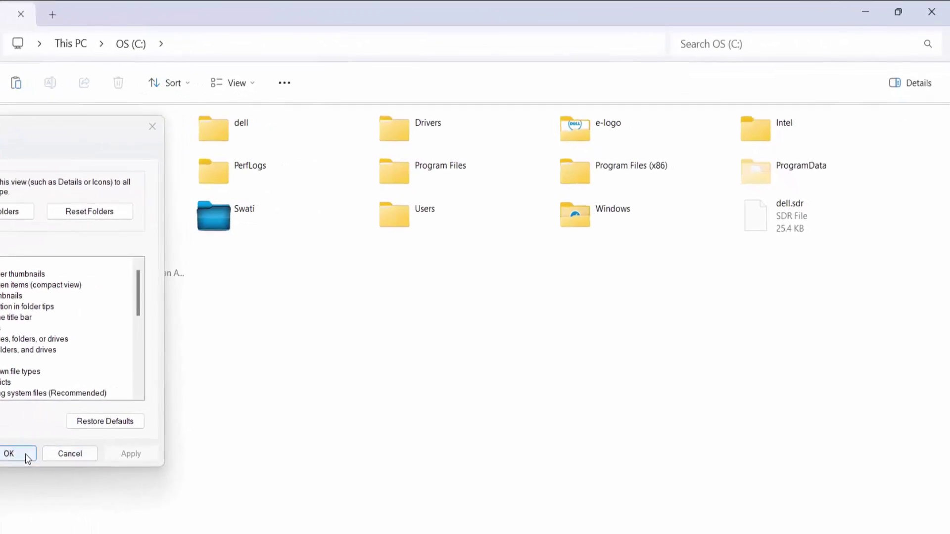
left_click(81, 439)
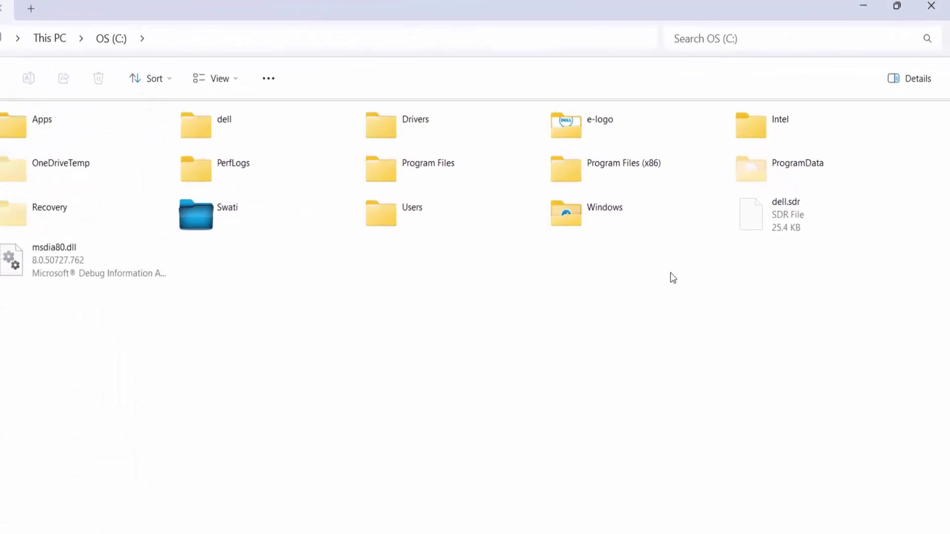
- Browse to the Revit template files in ProgramData\Autodesk\RVT 2018\Templates\Generic
double_click(826, 169)
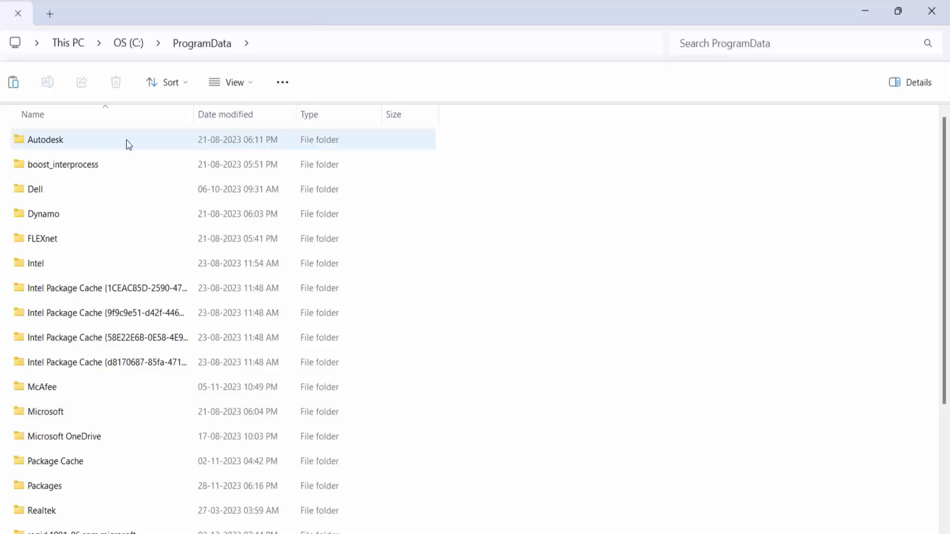
double_click(63, 145)
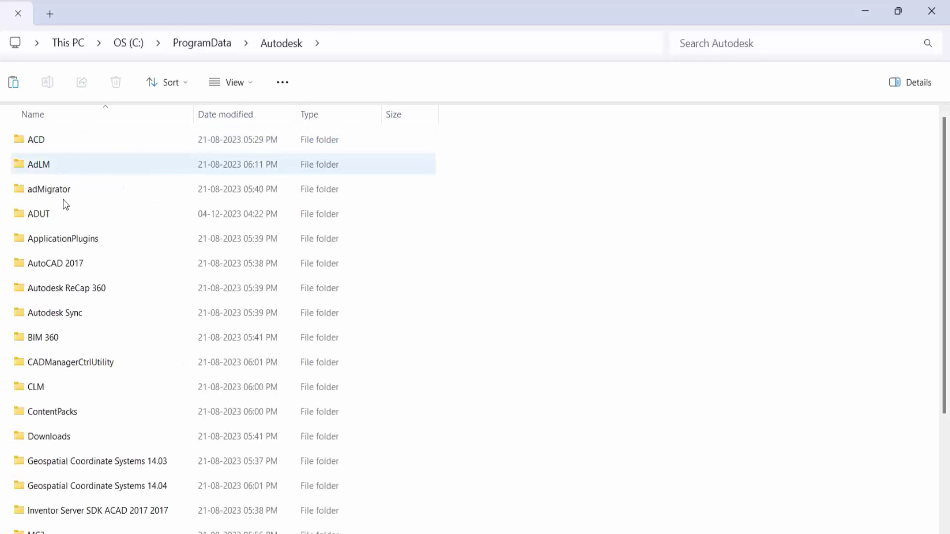
scroll(84, 477, "down", 4)
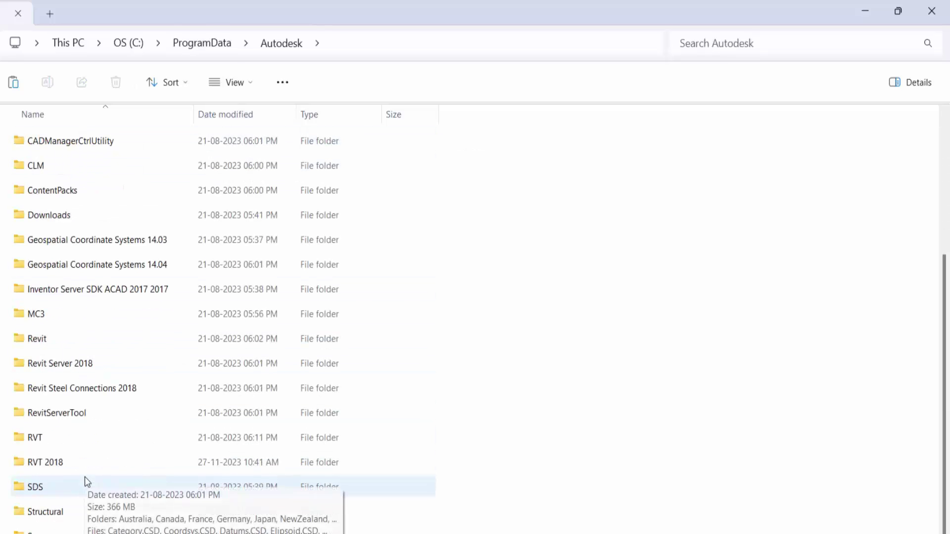
key("r")
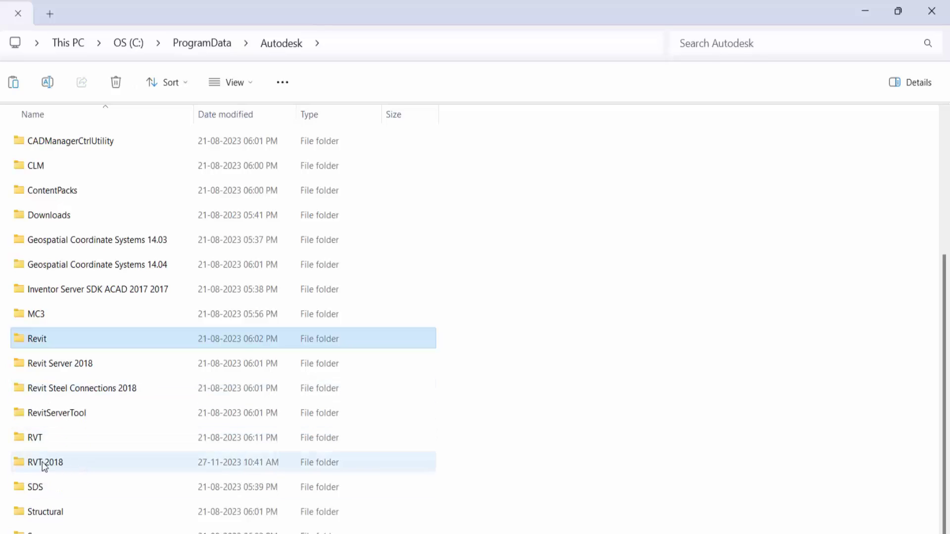
left_click(75, 465)
double_click(76, 465)
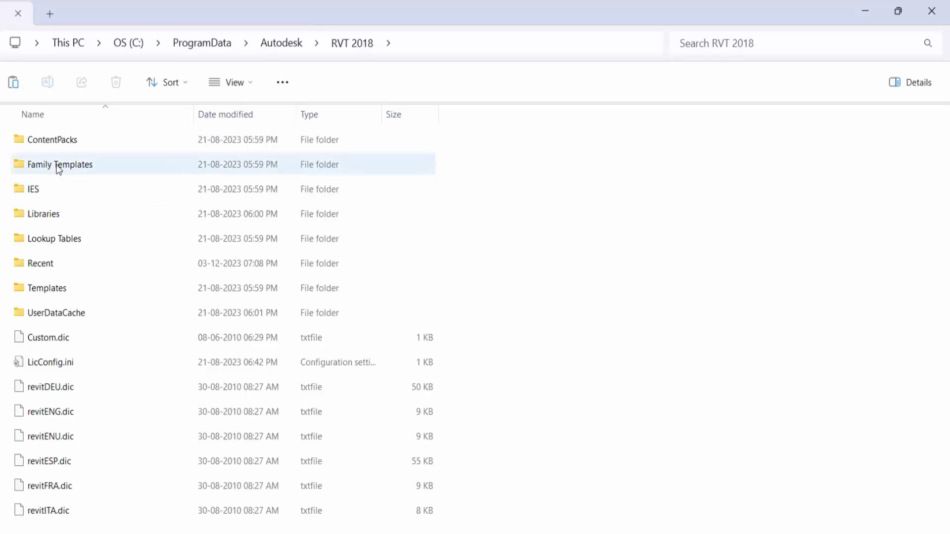
double_click(64, 295)
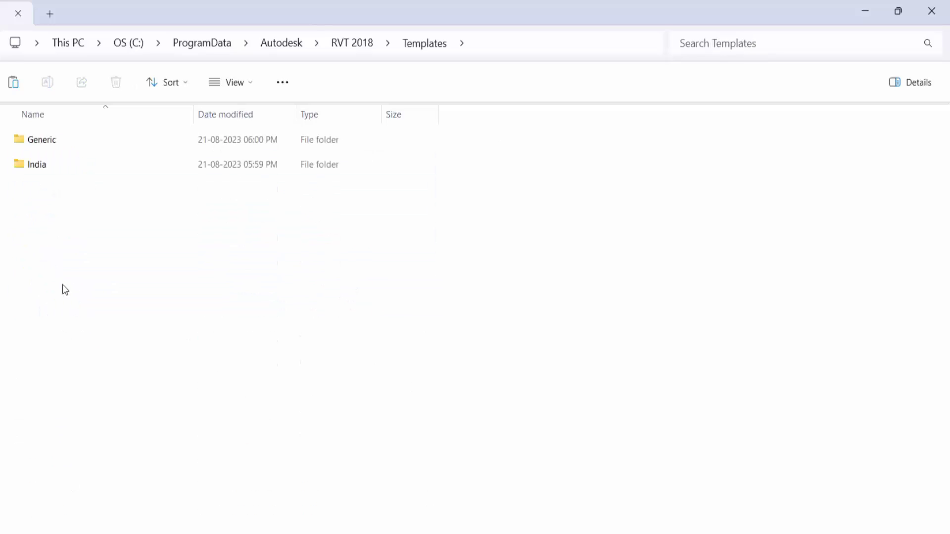
double_click(54, 141)
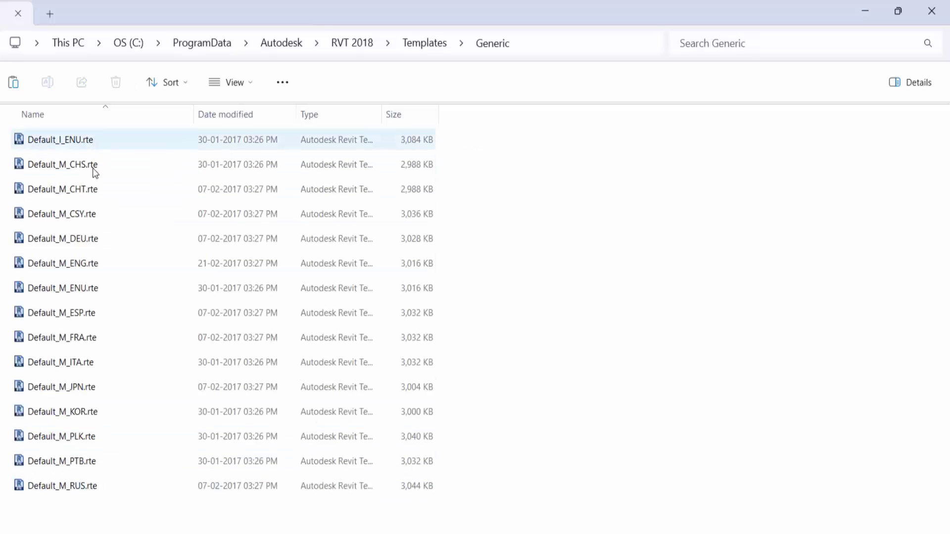
- Check the contents of the India template folder and return to the Generic folder
key("alt+Left")
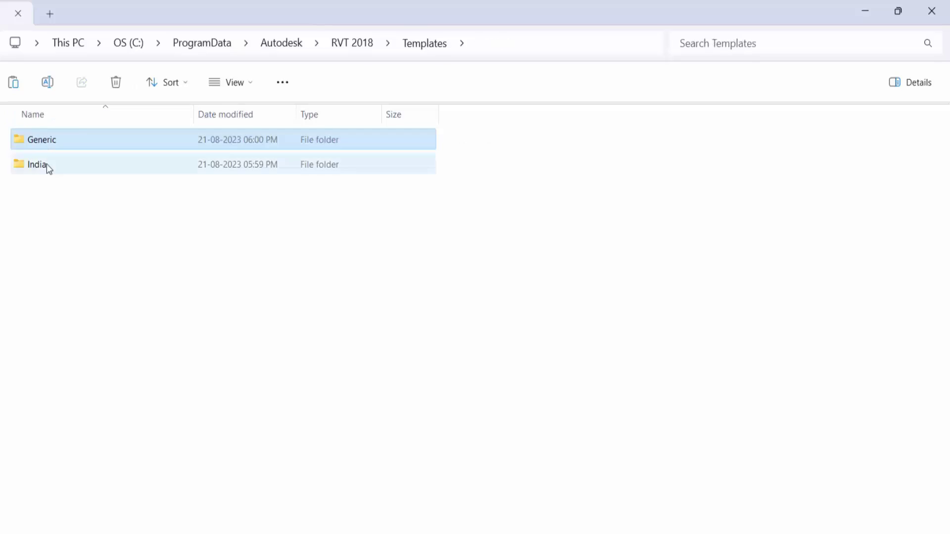
double_click(47, 165)
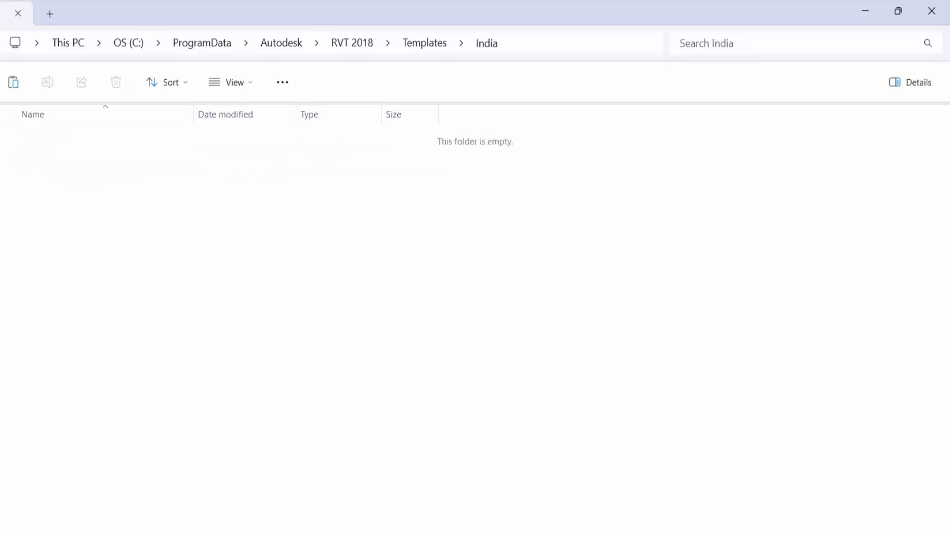
key("alt+Left")
double_click(55, 141)
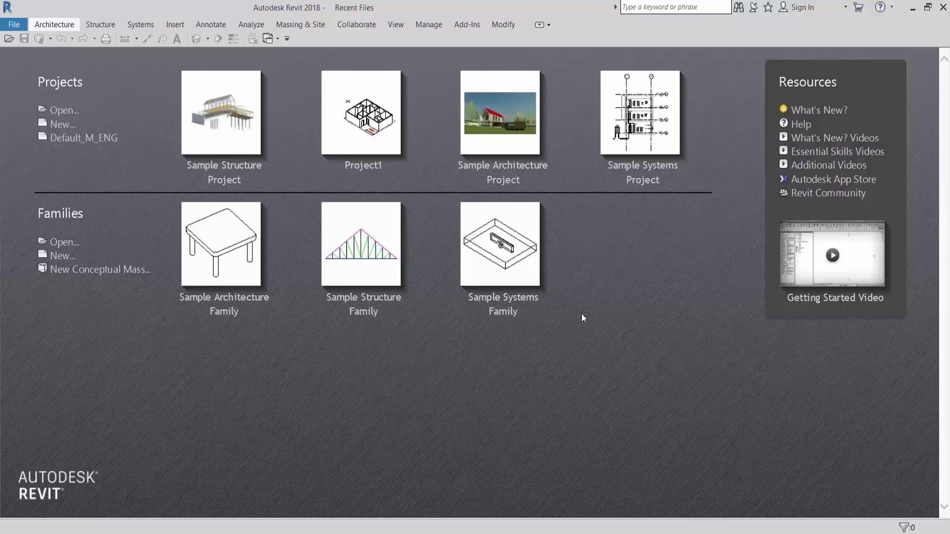
- Back in Revit, add Default_I_ENU.rte from the Generic folder to the project template files in the file location options
left_click(15, 25)
left_click(189, 443)
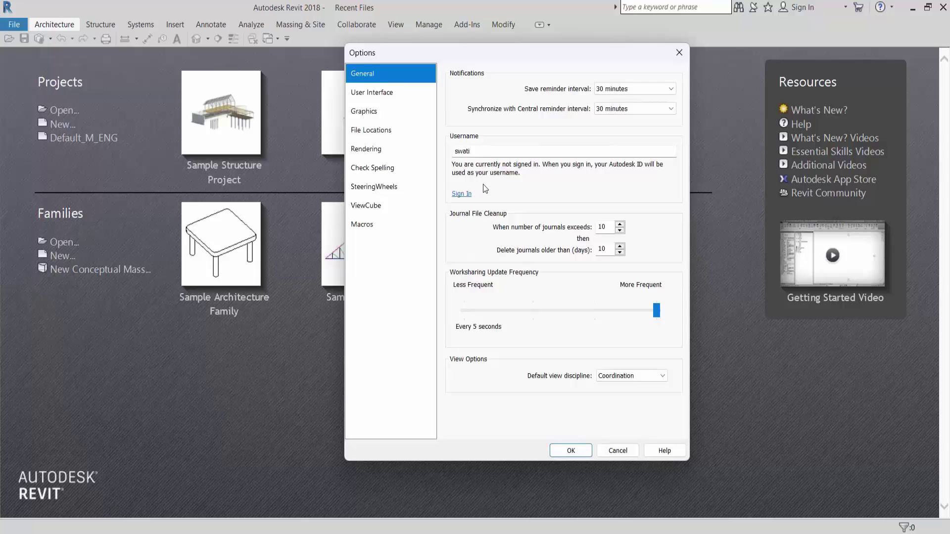
left_click(359, 128)
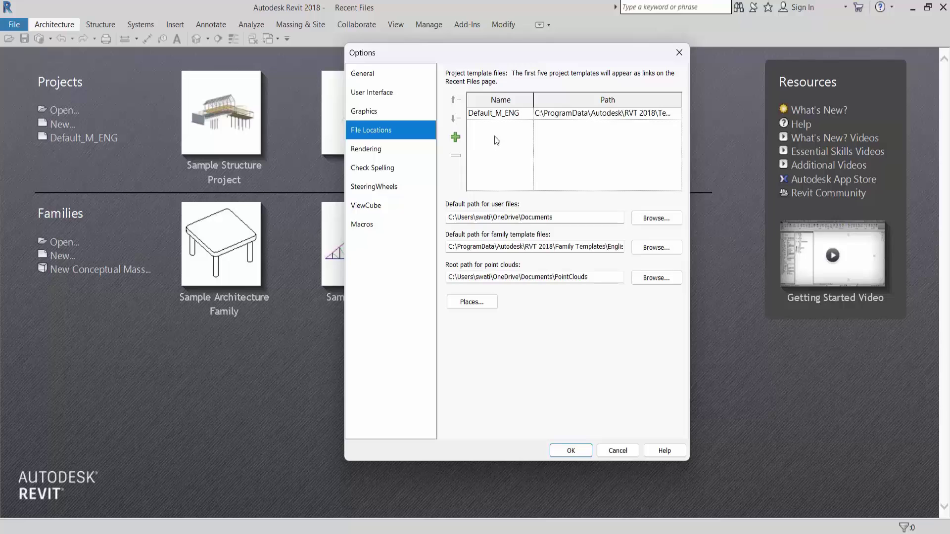
left_click(456, 138)
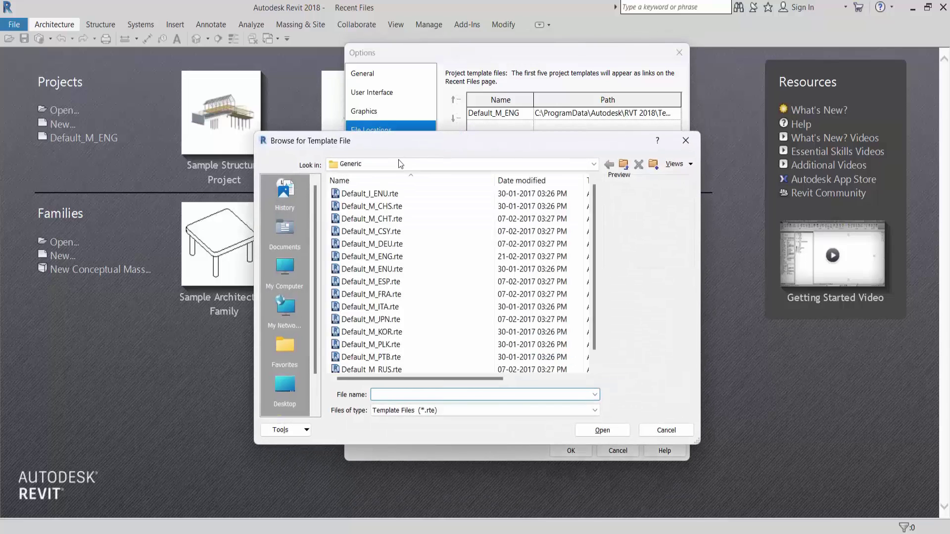
left_click(361, 165)
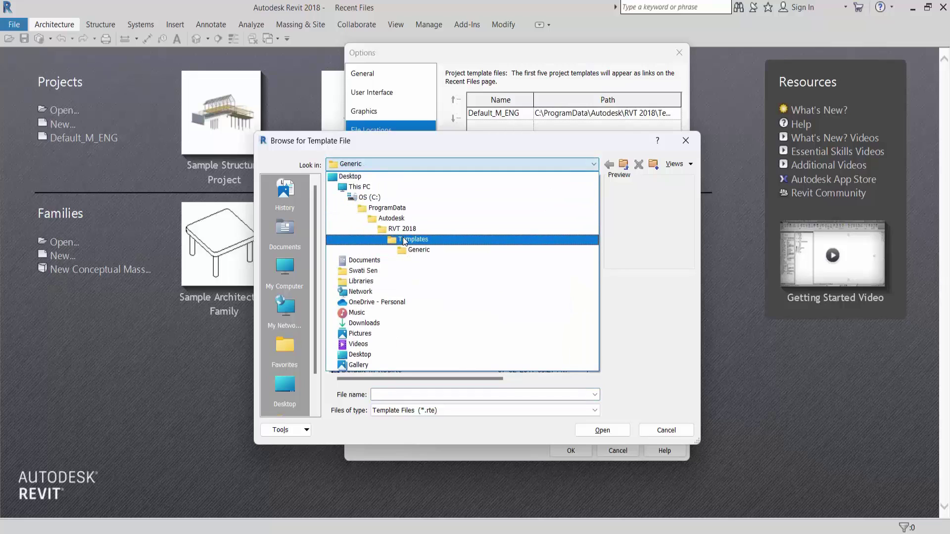
left_click(415, 250)
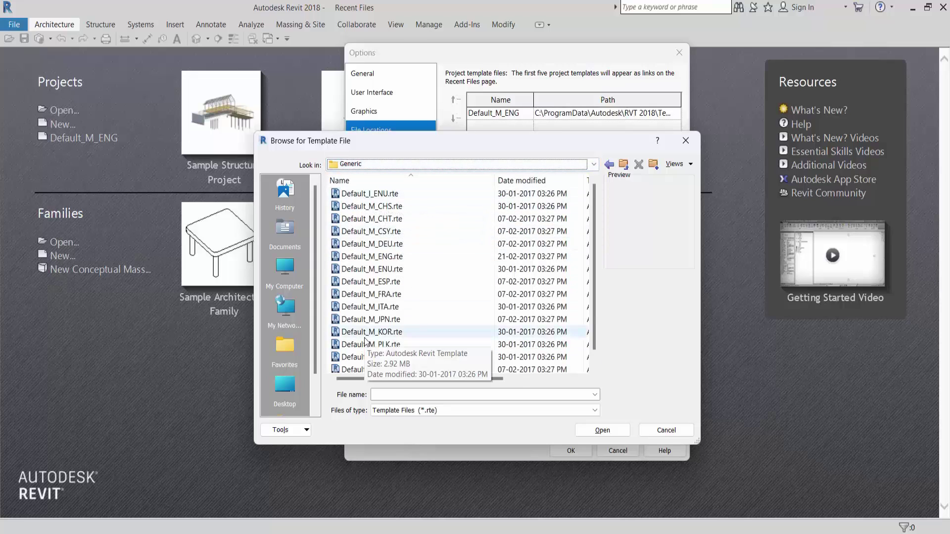
left_click(368, 194)
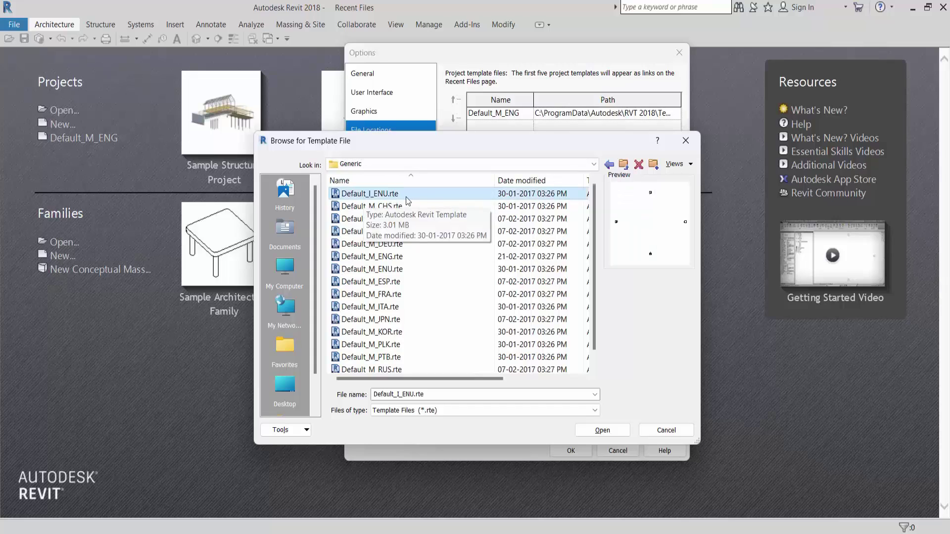
left_click(602, 431)
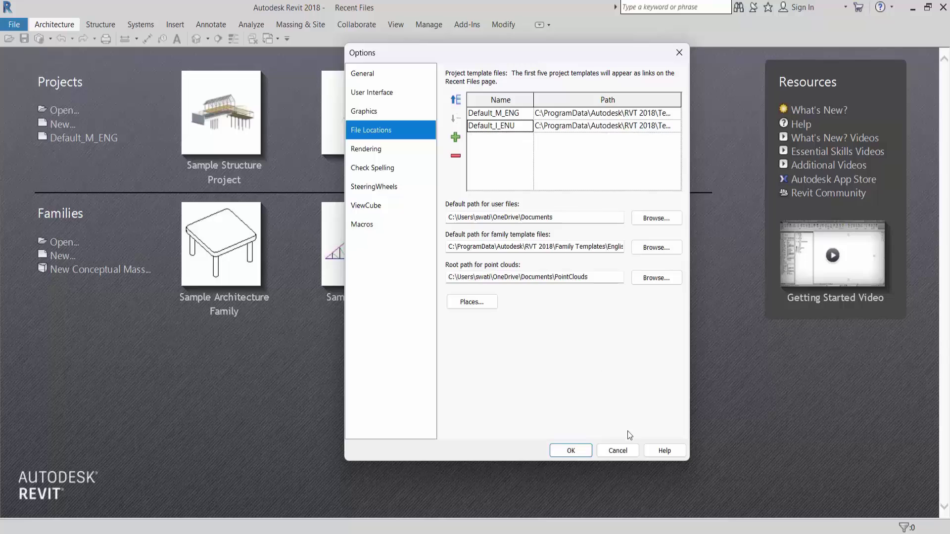
left_click(569, 451)
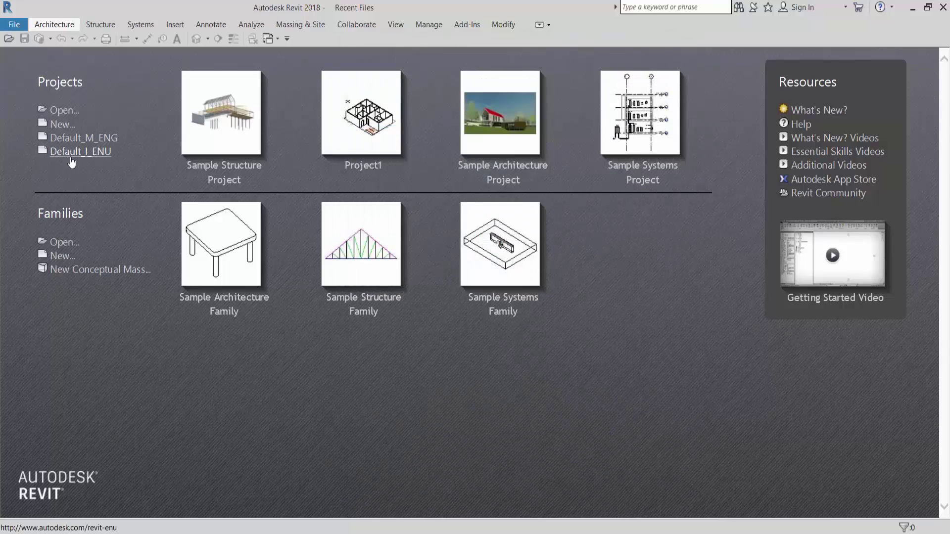
- Create a new project using the Default_I_ENU template file
left_click(62, 124)
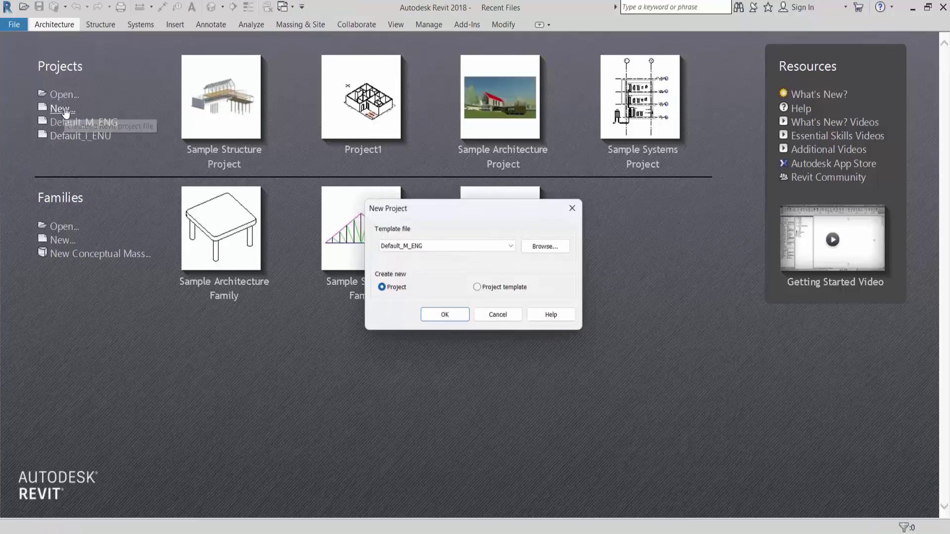
left_click(423, 243)
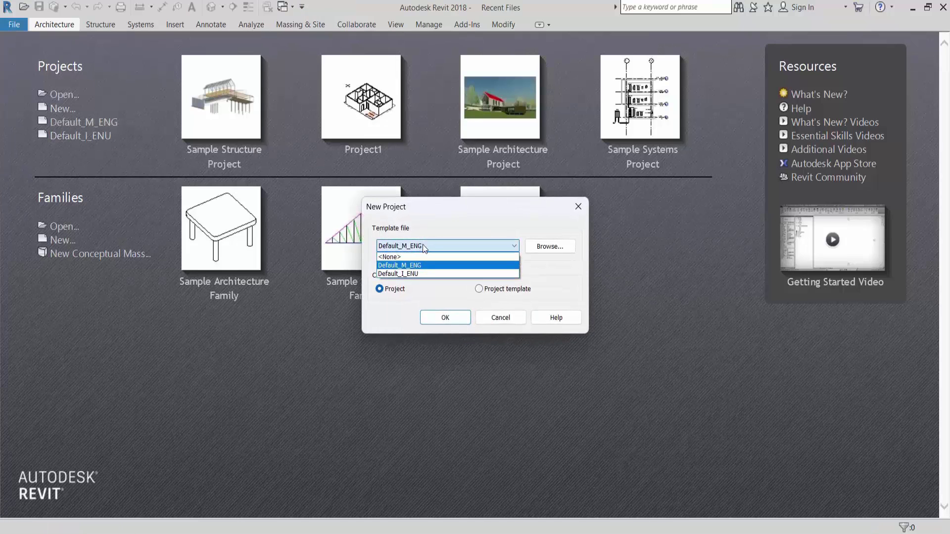
left_click(414, 274)
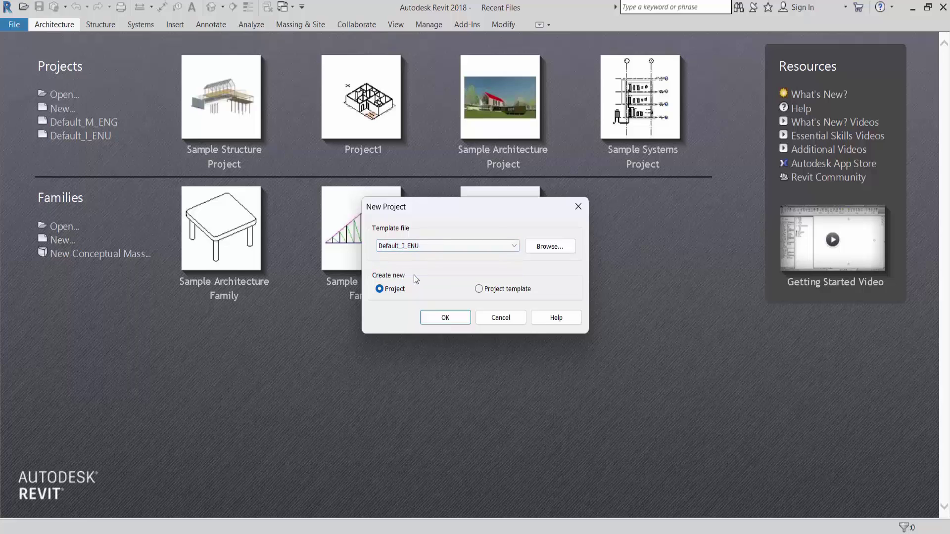
left_click(463, 325)
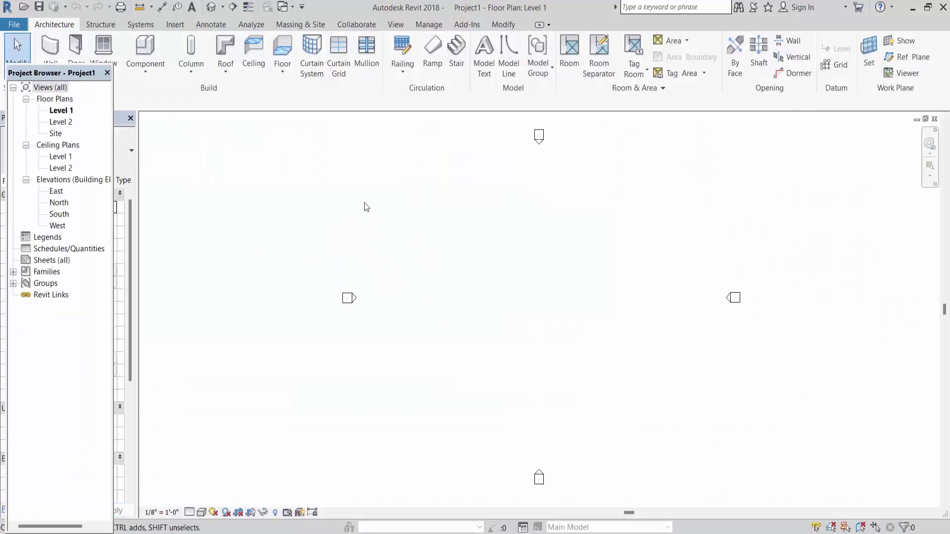
- Move the Project Browser off the Properties palette to the opposite side of the drawing area
left_click_drag(55, 74, 946, 121)
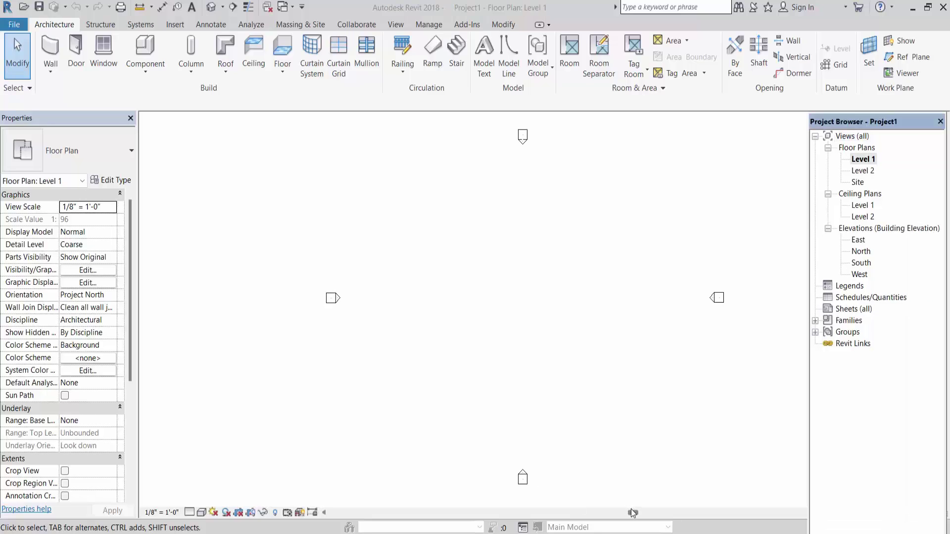
- Open the project units and set the length format to feet and fractional inches
mouse_move(631, 509)
left_mouse_down()
mouse_move(619, 510)
mouse_move(648, 516)
left_mouse_up()
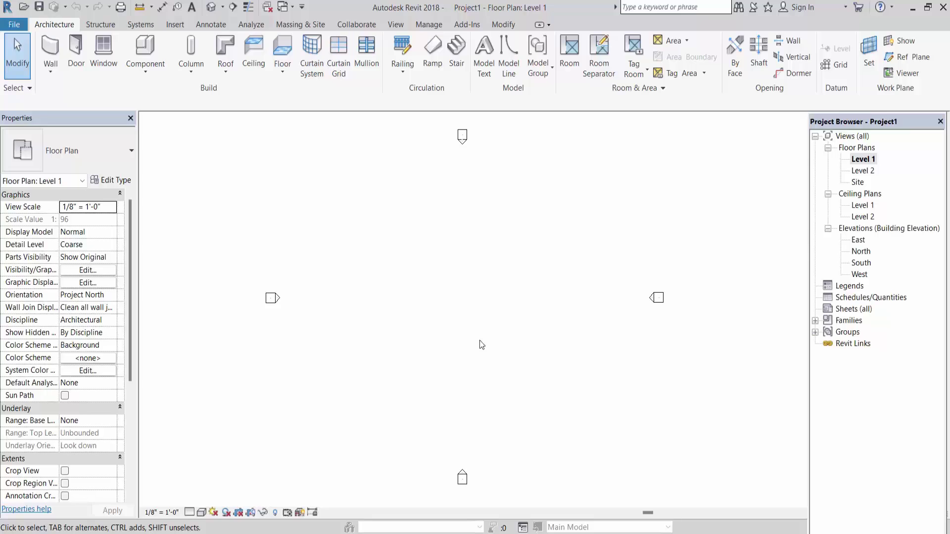
key("u")
key("n")
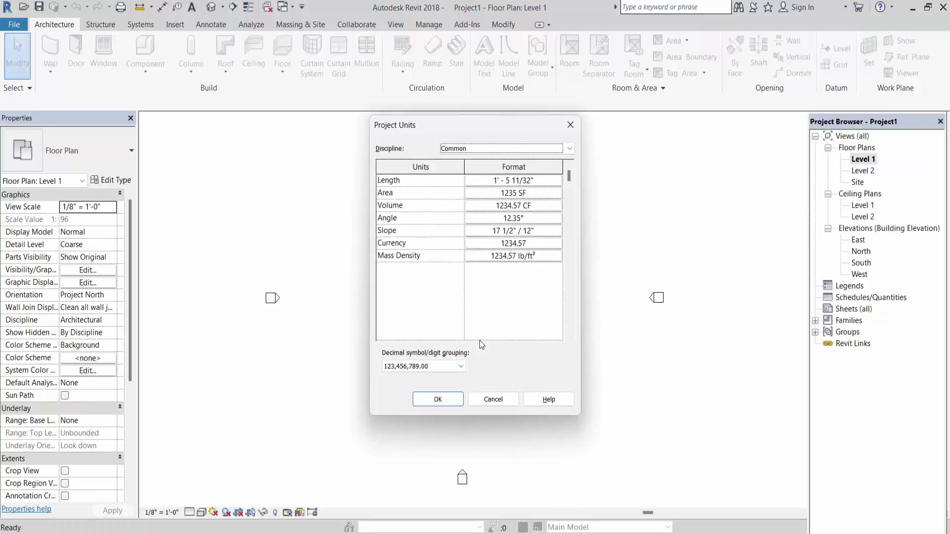
left_click(506, 182)
left_click(498, 203)
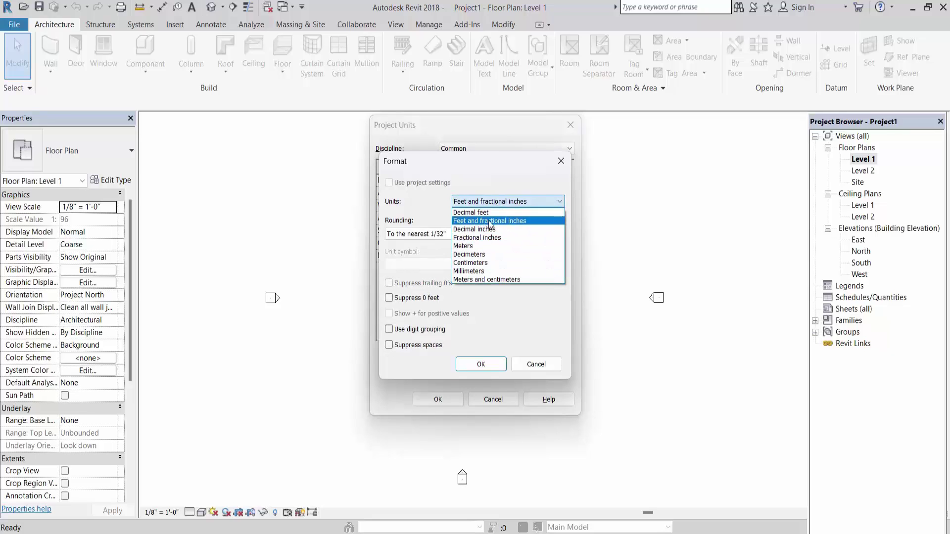
left_click(518, 222)
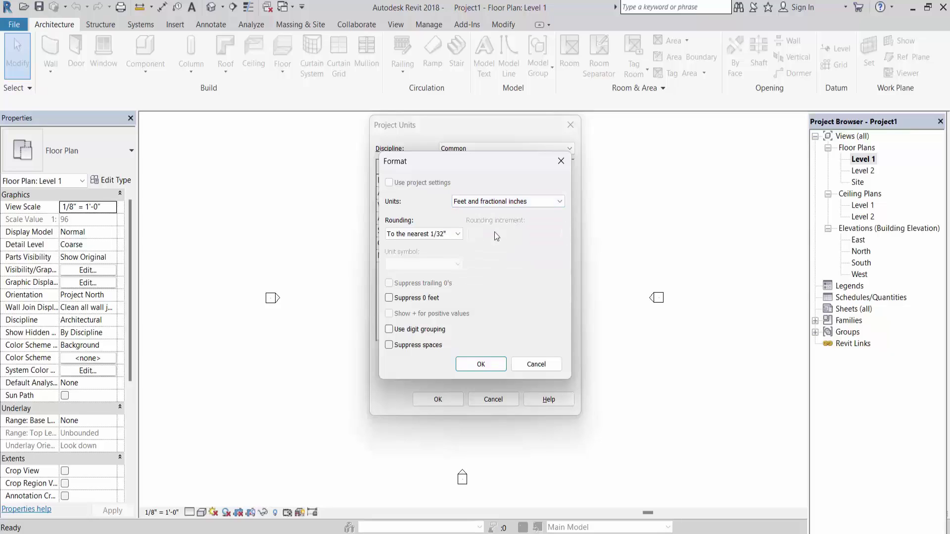
left_click(482, 367)
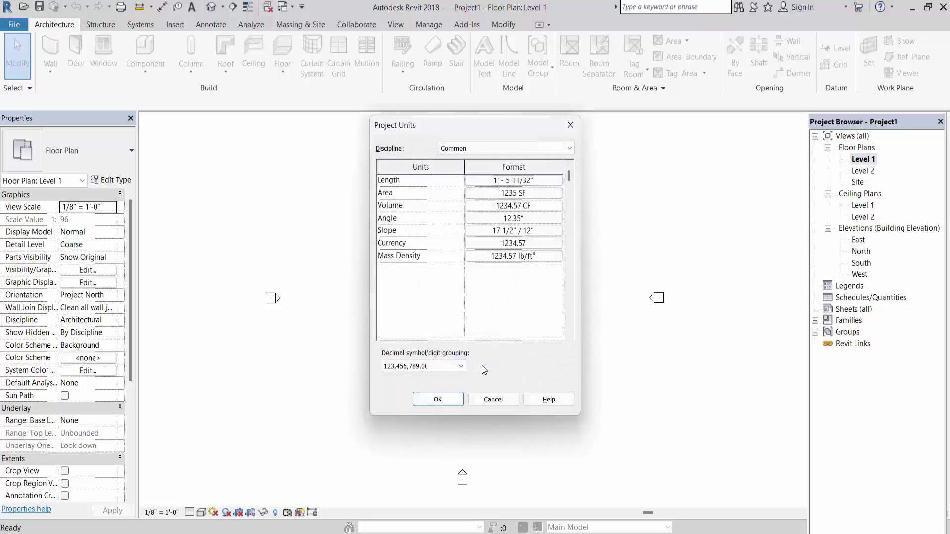
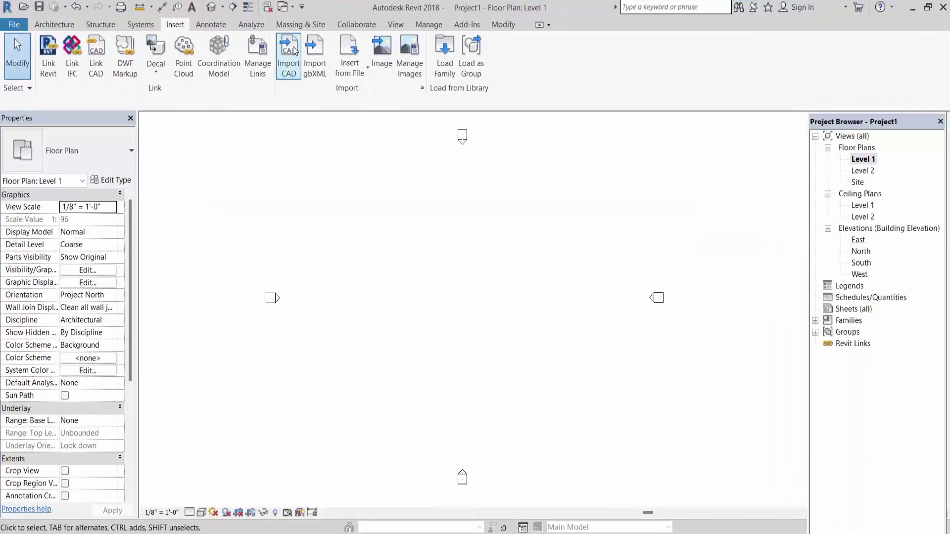
- Import the CAD file "1 & 2 BHK Column with orientation.dwg" in black and white, positioned Auto - Center to Center at Level 1
left_click(291, 52)
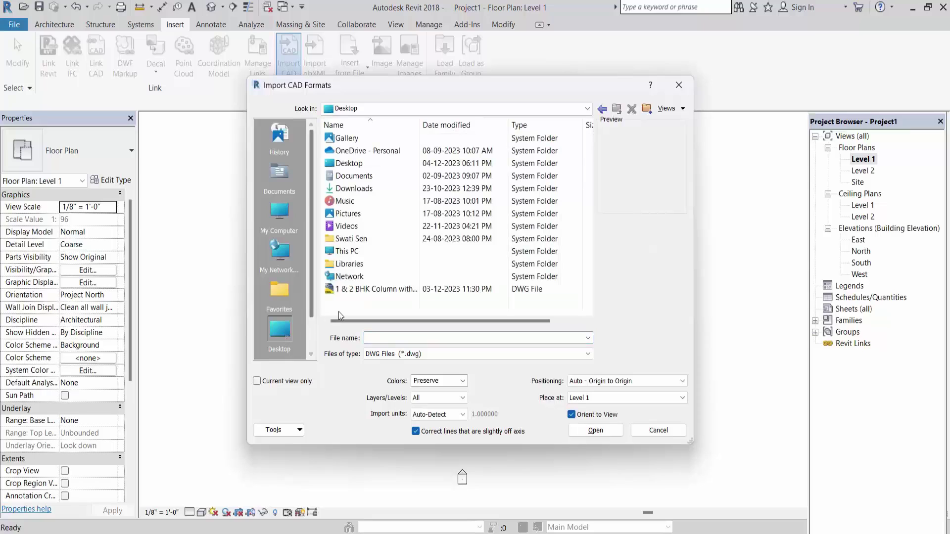
left_click(362, 290)
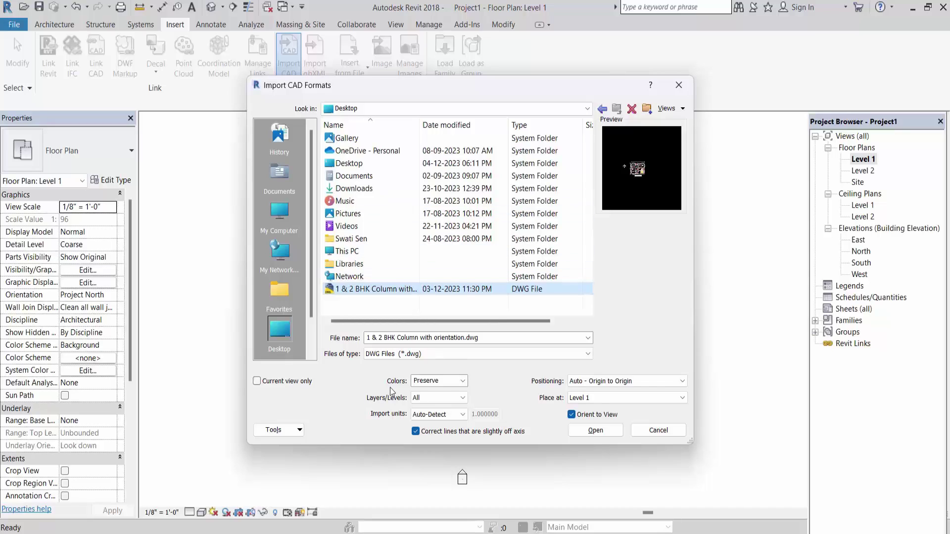
left_click(463, 382)
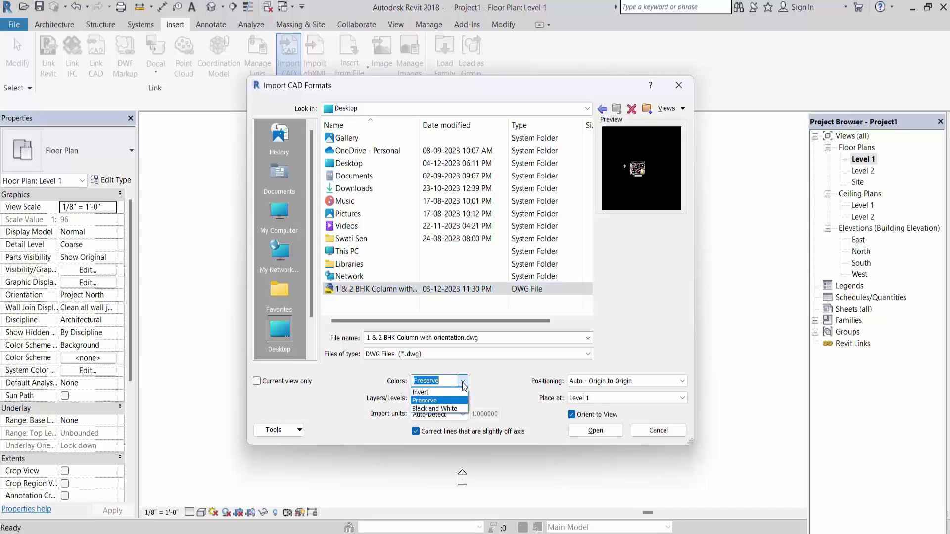
left_click(433, 408)
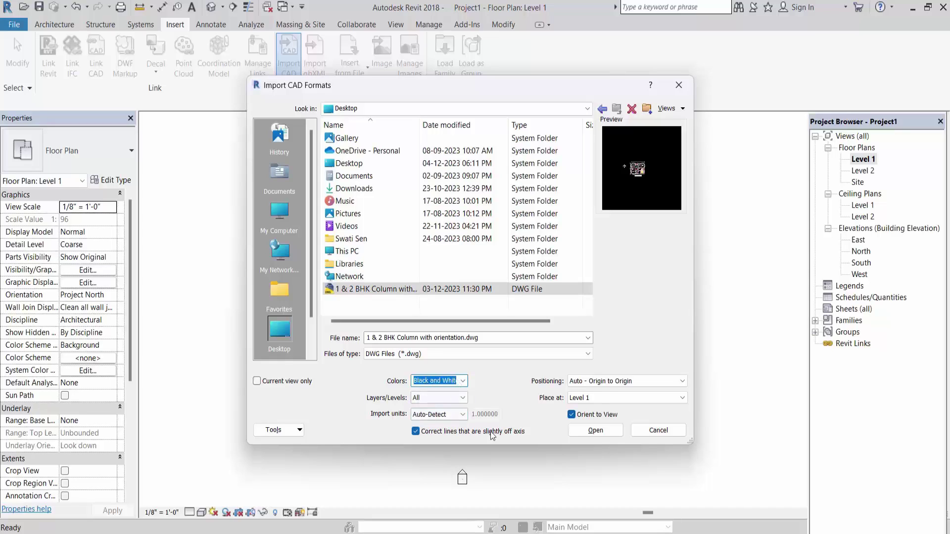
left_click(653, 381)
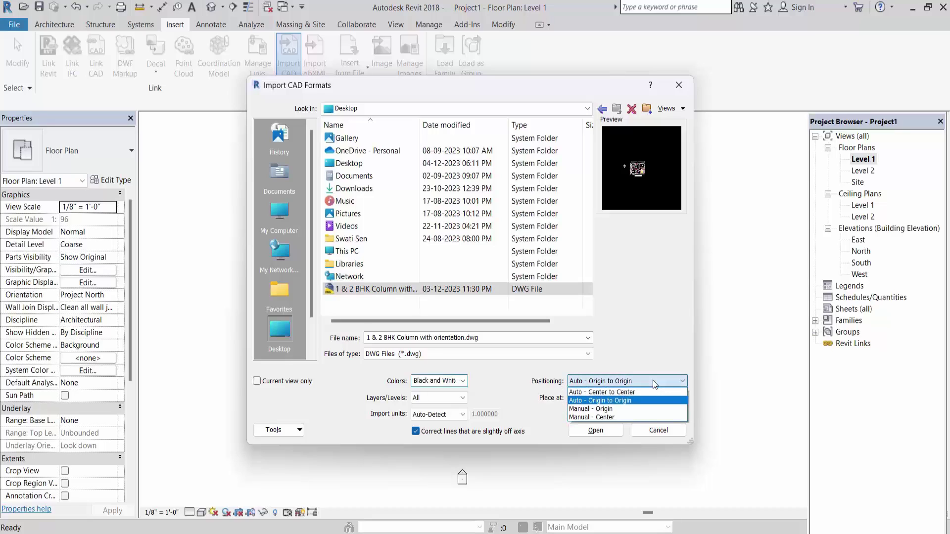
left_click(607, 392)
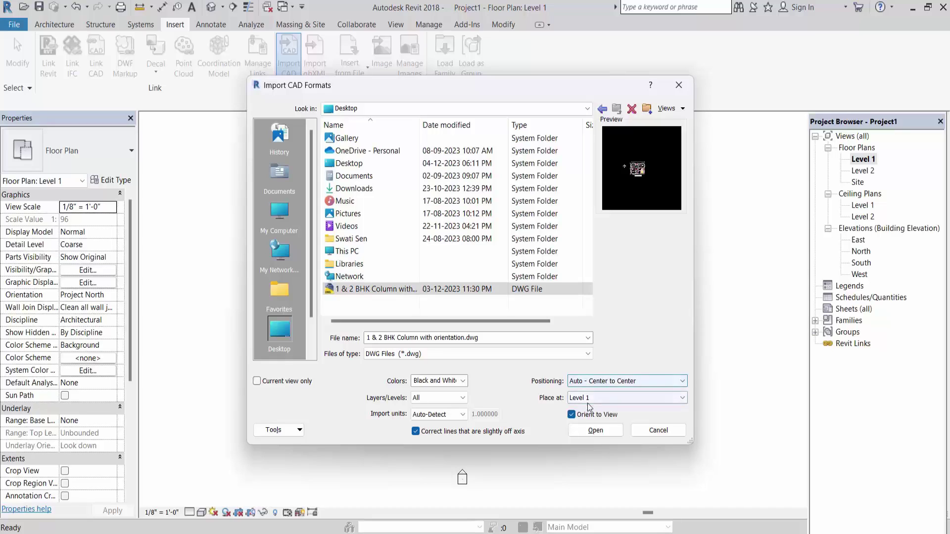
left_click(586, 398)
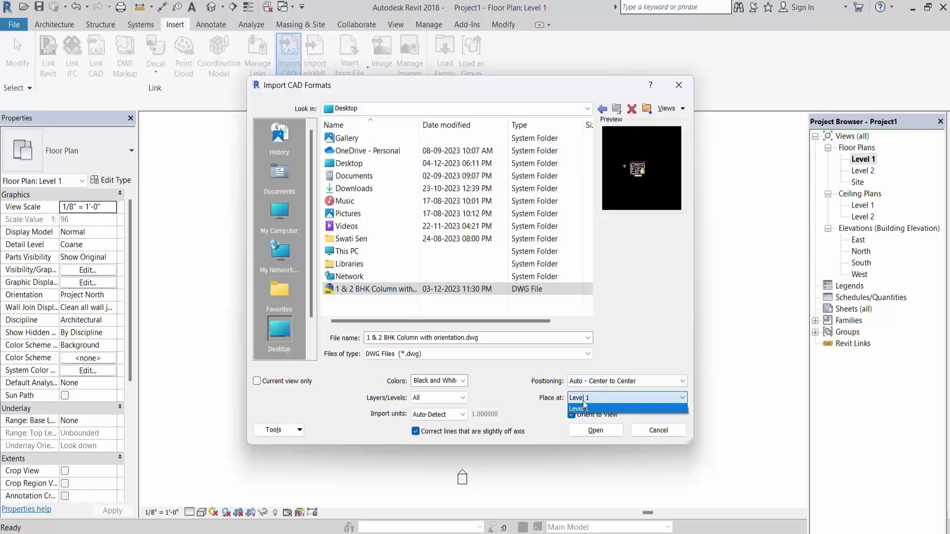
left_click(590, 406)
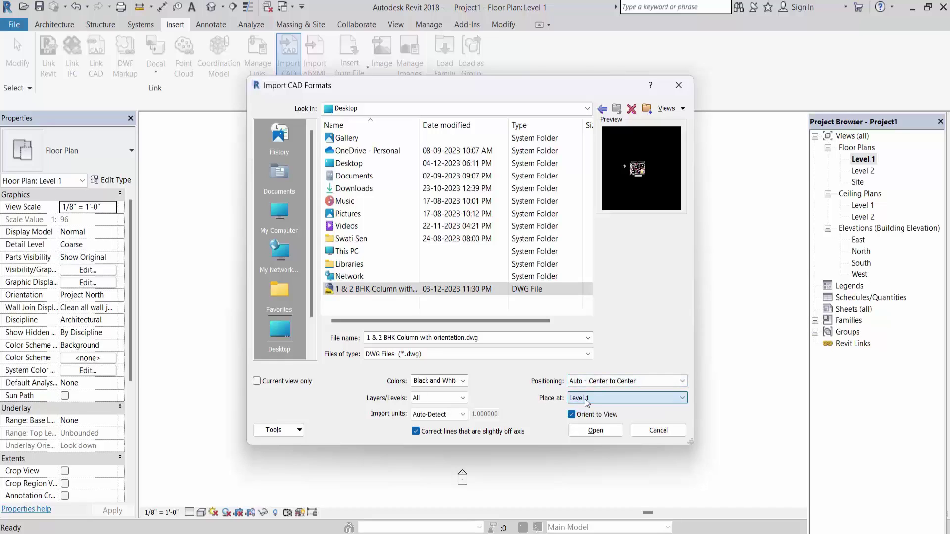
left_click(593, 431)
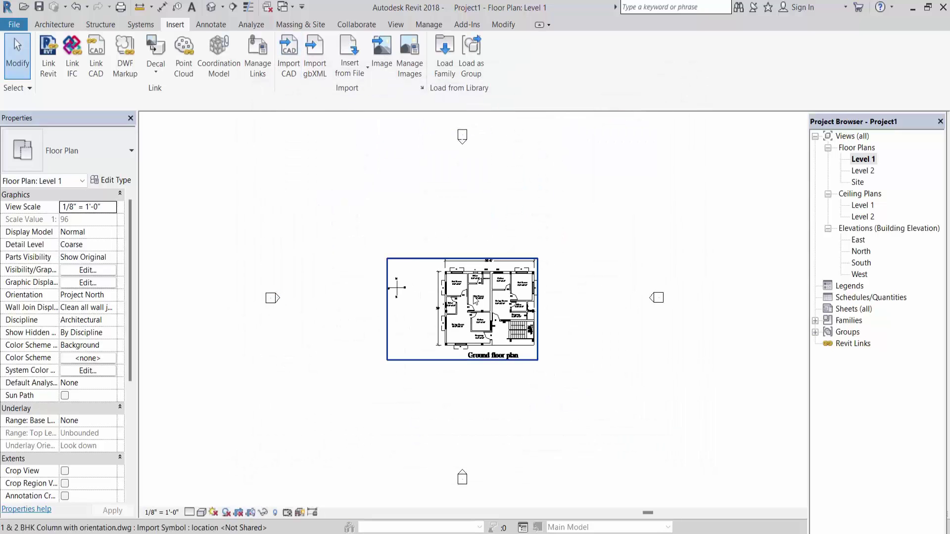
- Examine the imported ground floor plan, its compass symbol and its placement between the elevation markers
scroll(495, 348, "up", 2)
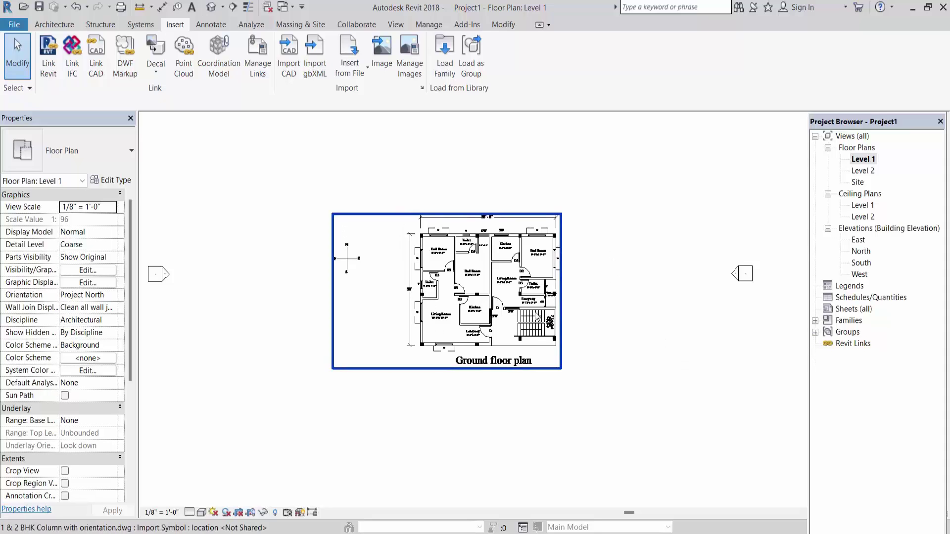
scroll(436, 295, "up", 2)
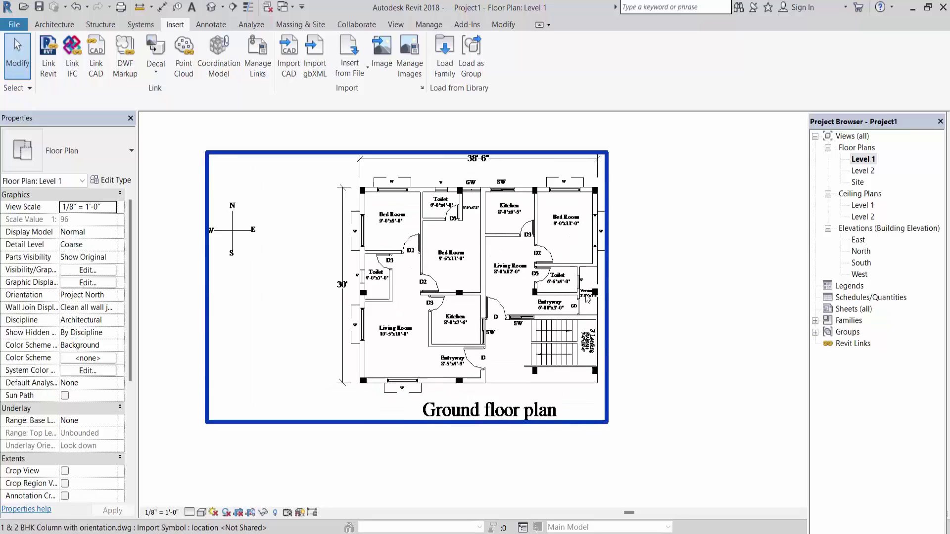
scroll(585, 295, "up", 2)
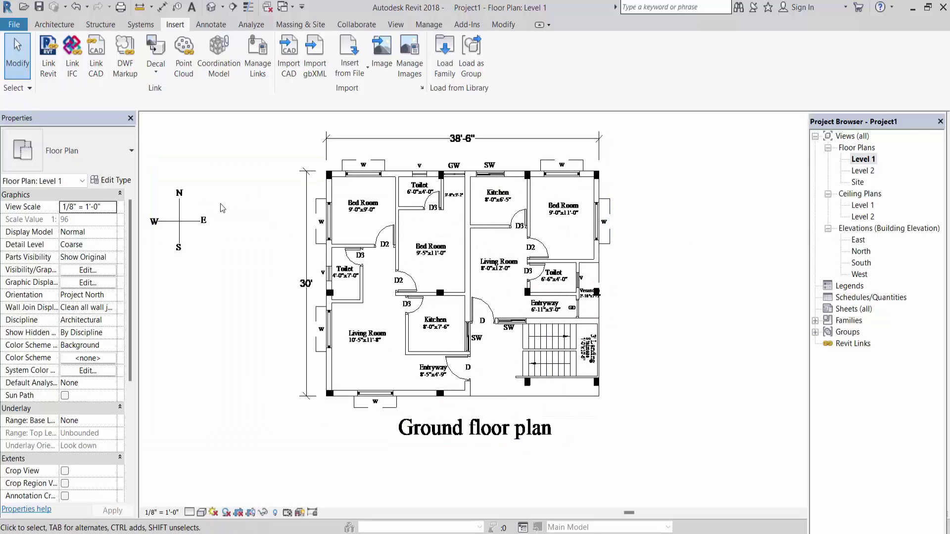
scroll(496, 307, "down", 2)
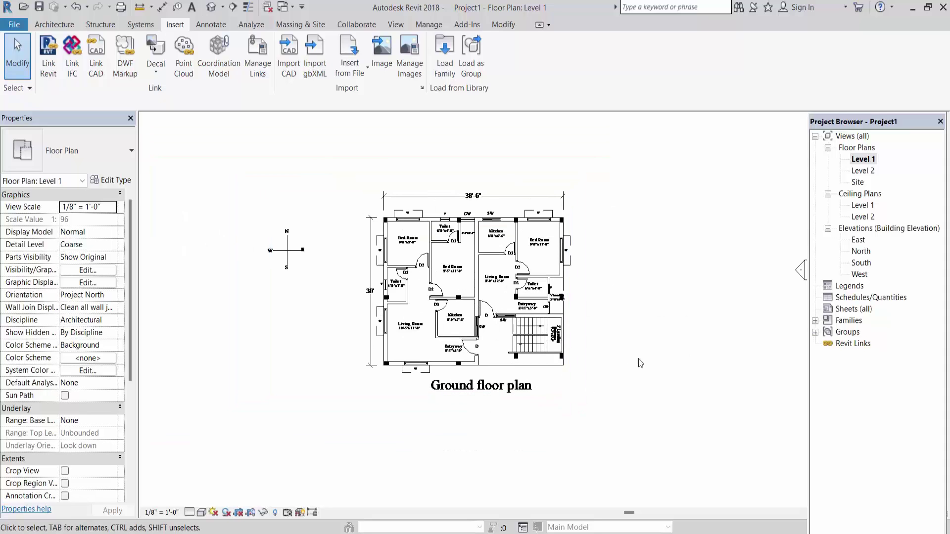
scroll(639, 361, "down", 1)
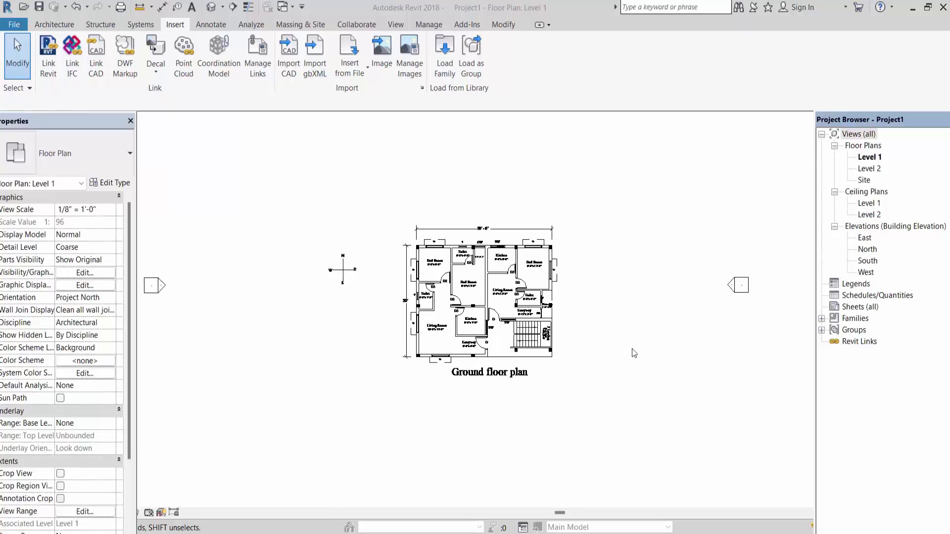
scroll(435, 313, "down", 2)
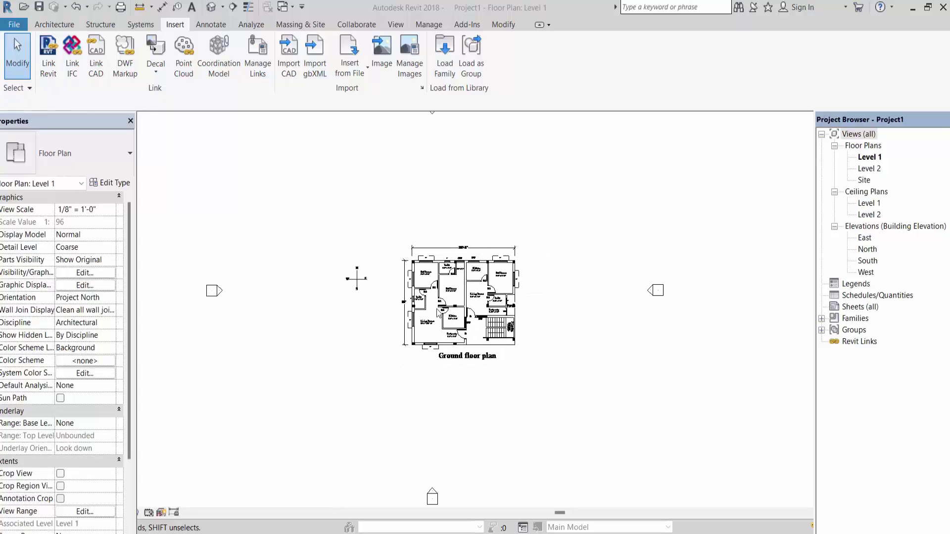
middle_click_drag(435, 313, 512, 323)
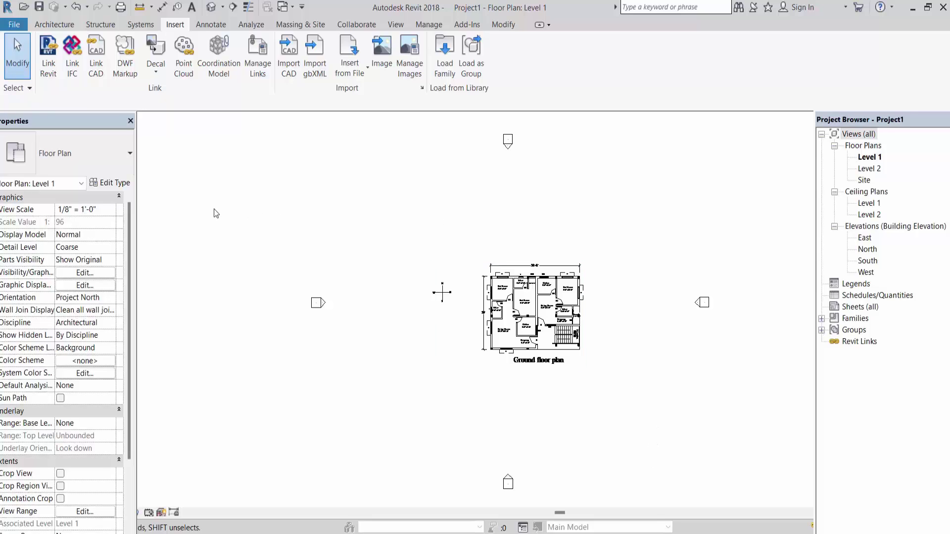
- Start the Wall command, review the available wall types and select the basic wall type Generic - 8"
left_click(66, 27)
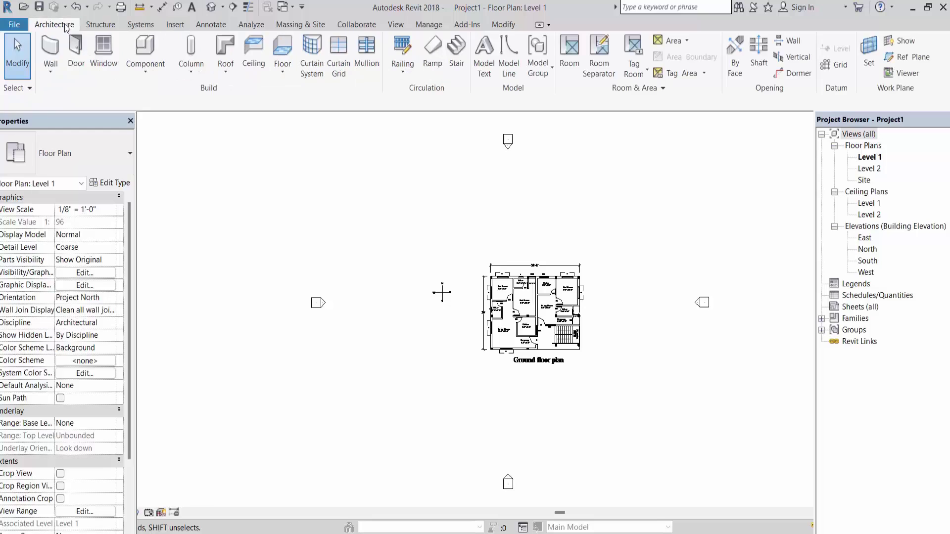
left_click(45, 46)
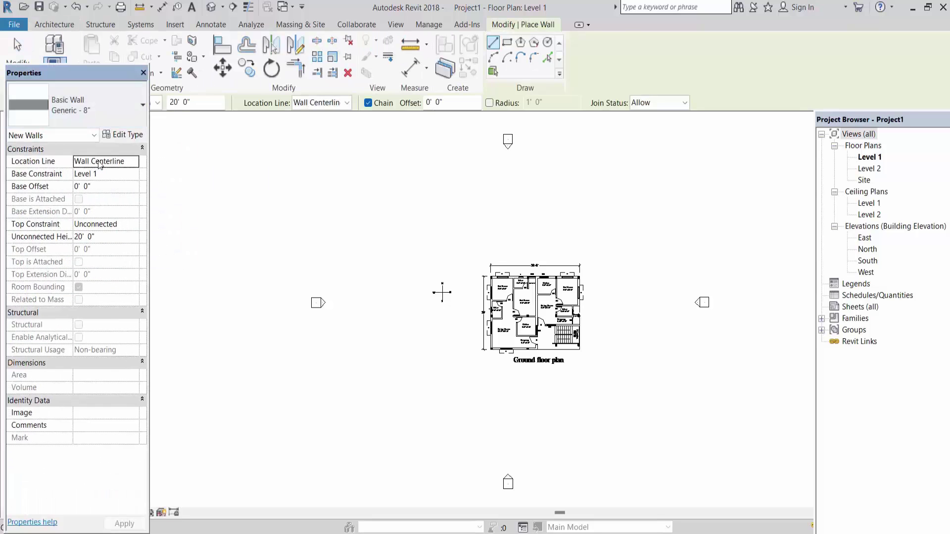
left_click(91, 106)
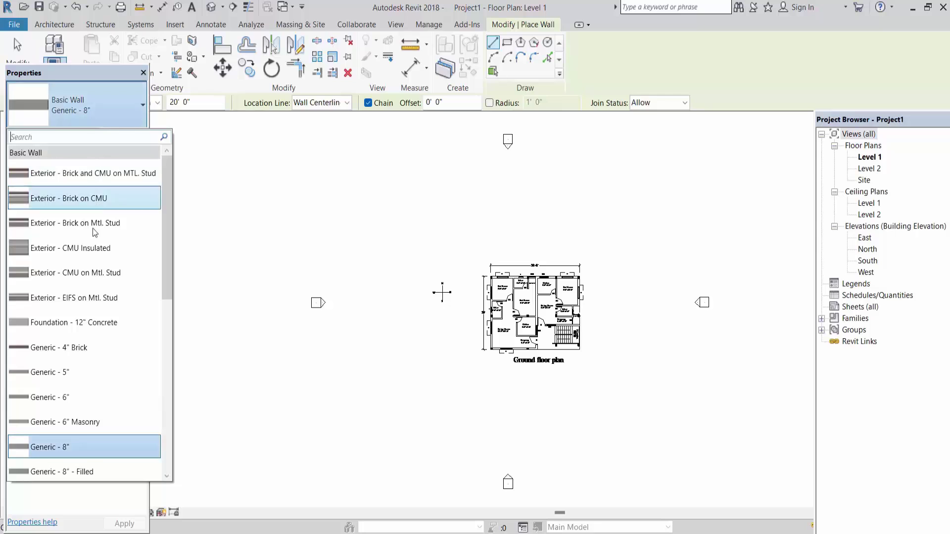
scroll(88, 381, "down", 3)
scroll(99, 420, "down", 2)
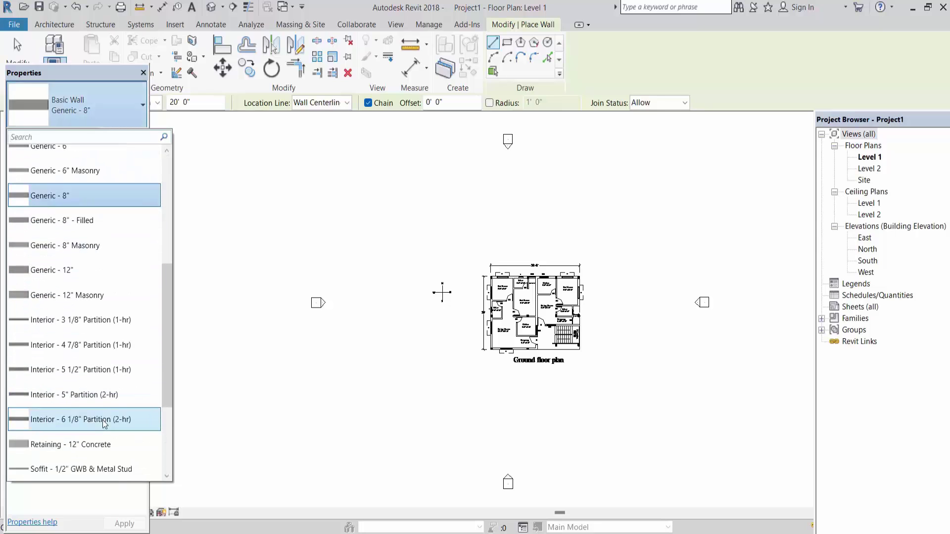
scroll(94, 430, "up", 3)
scroll(81, 311, "up", 3)
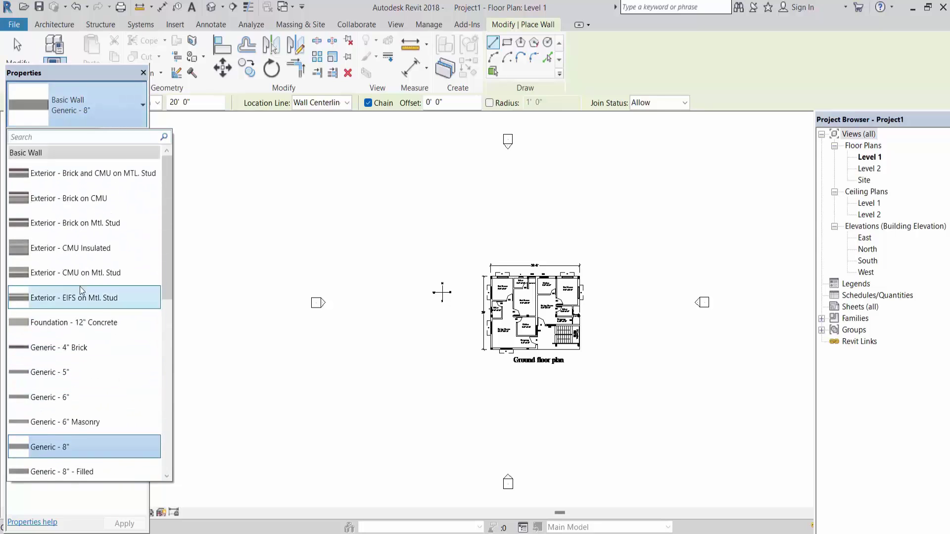
scroll(87, 406, "down", 5)
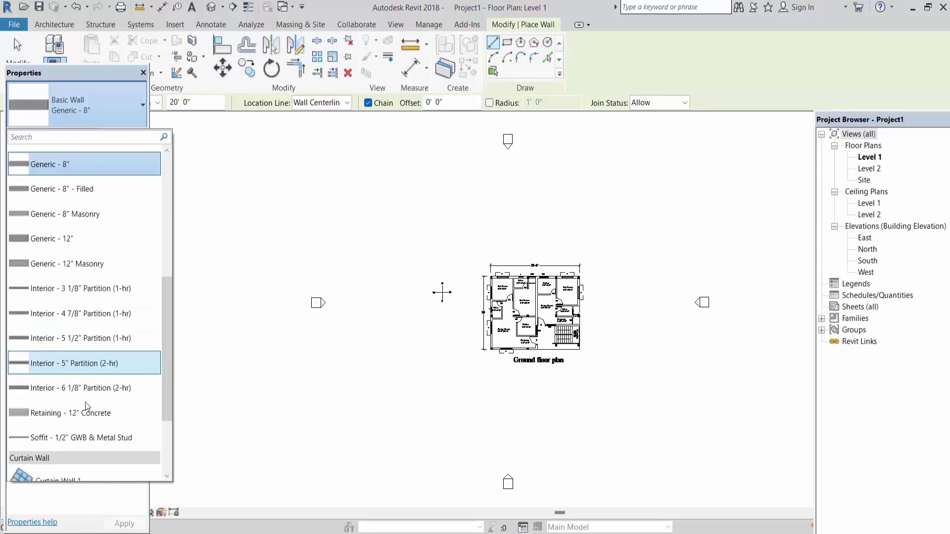
scroll(87, 406, "up", 5)
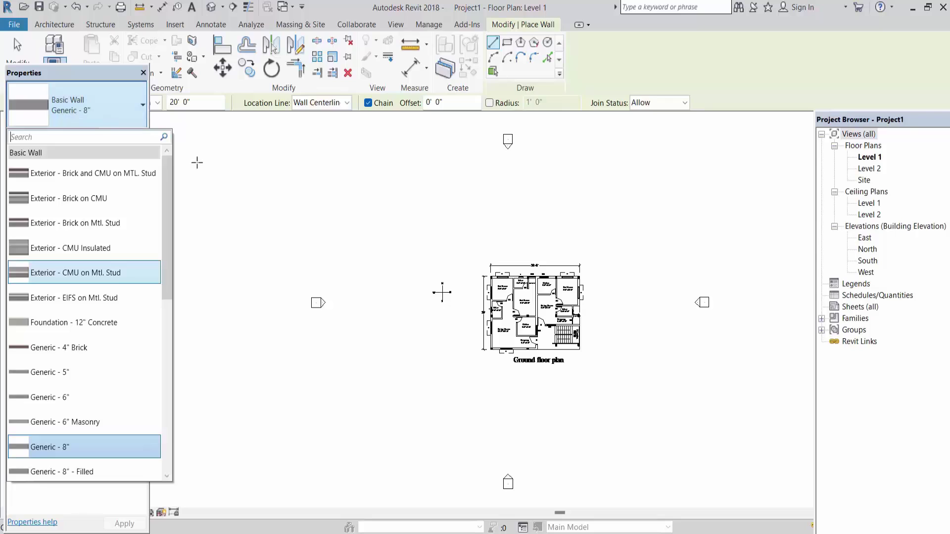
left_click(138, 108)
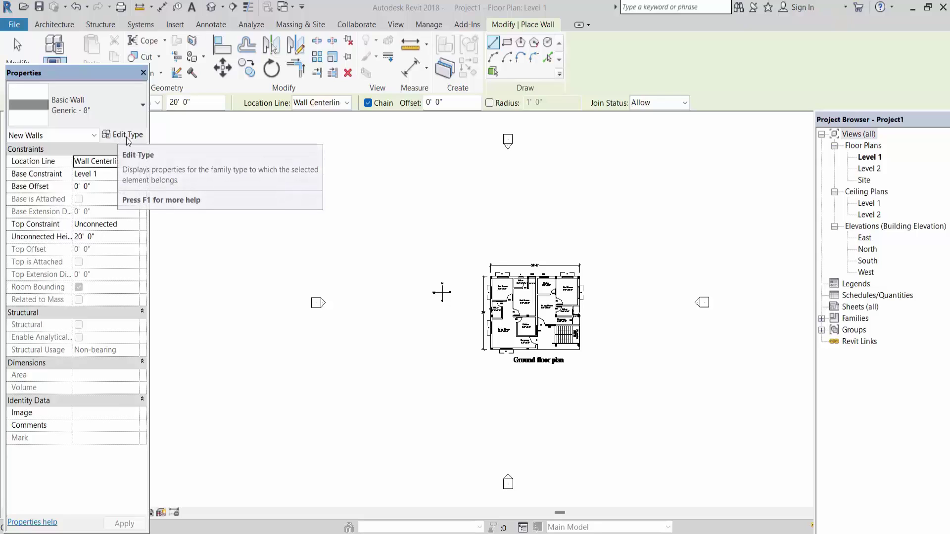
left_click(87, 112)
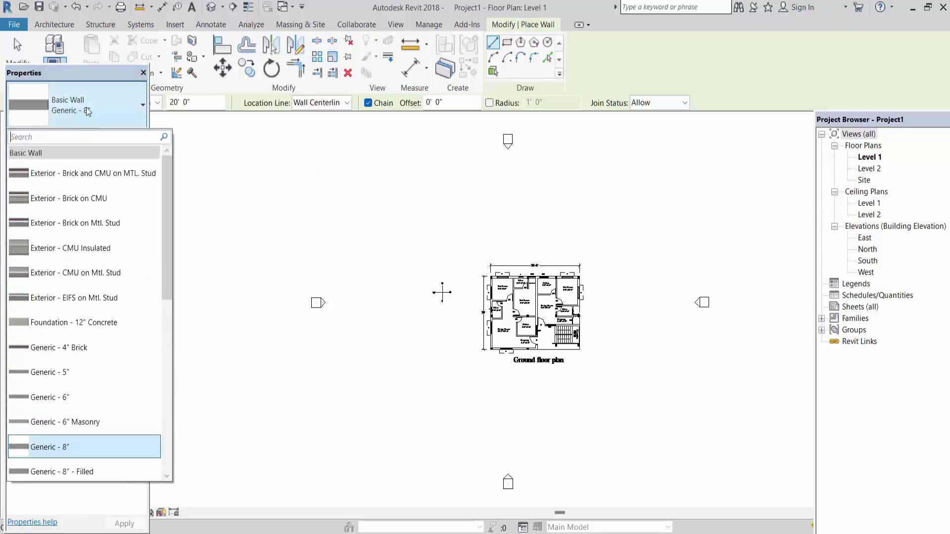
left_click(68, 448)
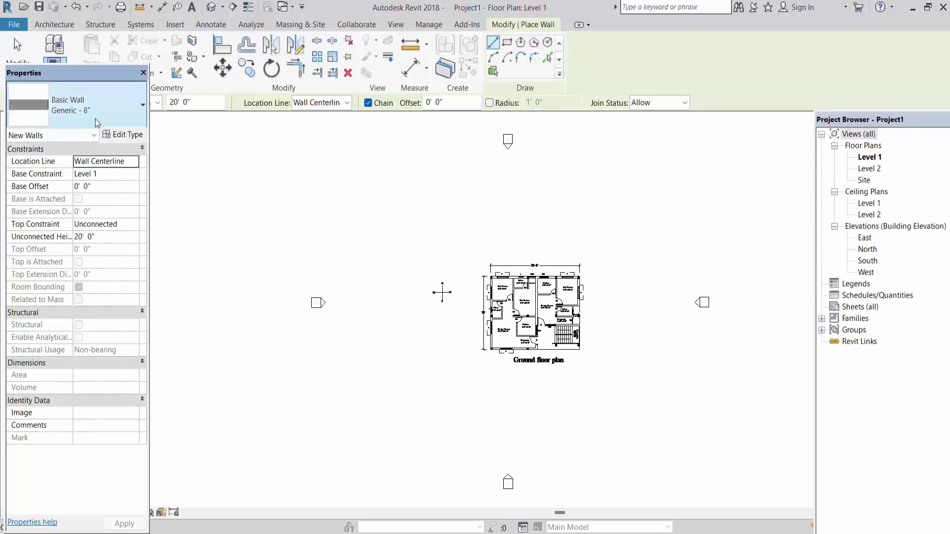
- Duplicate the basic wall type Generic - 8" and name the copy Generic - 9"
left_click(124, 134)
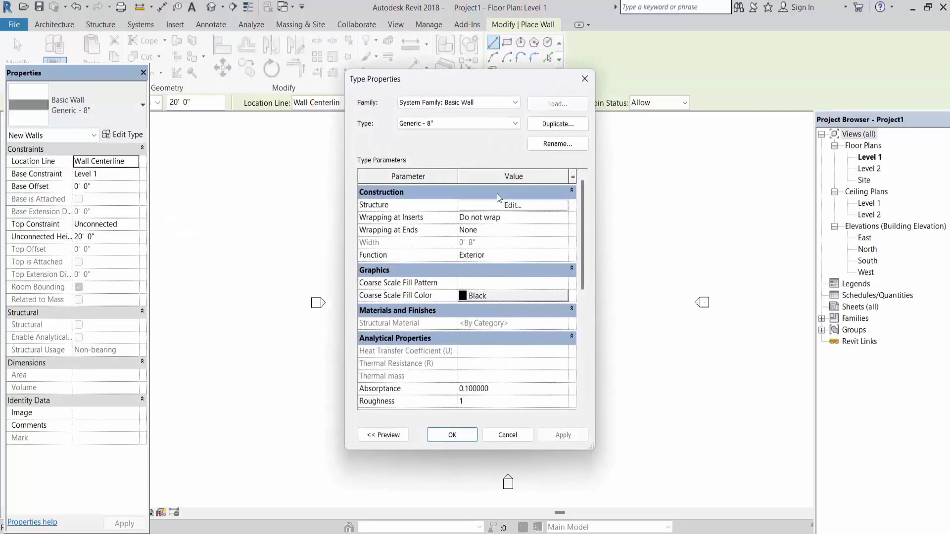
left_click(436, 126)
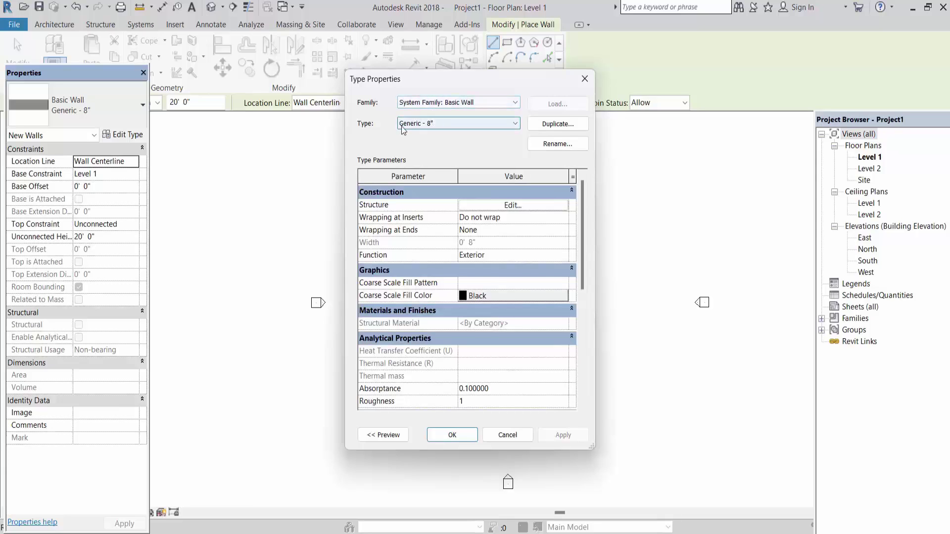
left_click(558, 124)
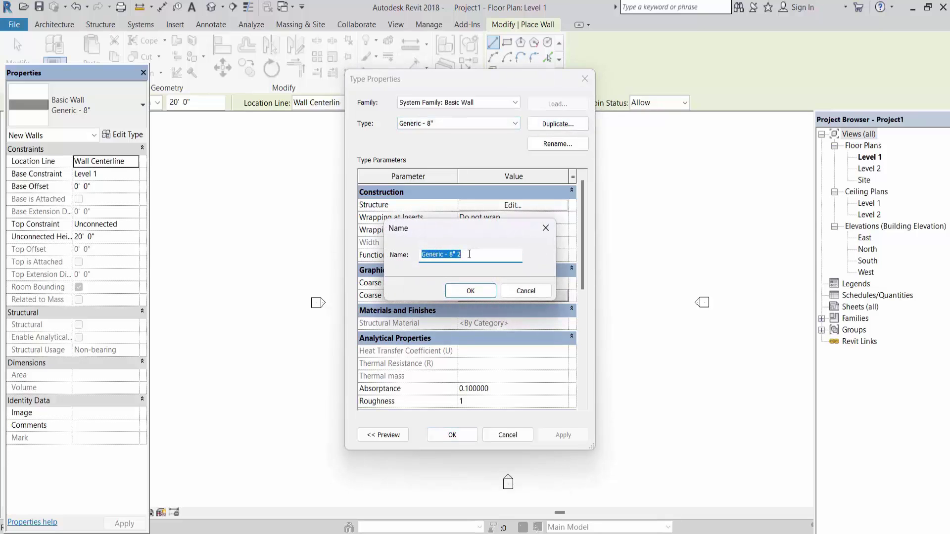
left_click(469, 255)
left_click_drag(464, 254, 450, 255)
left_click(478, 255)
type("9\"")
left_click(471, 290)
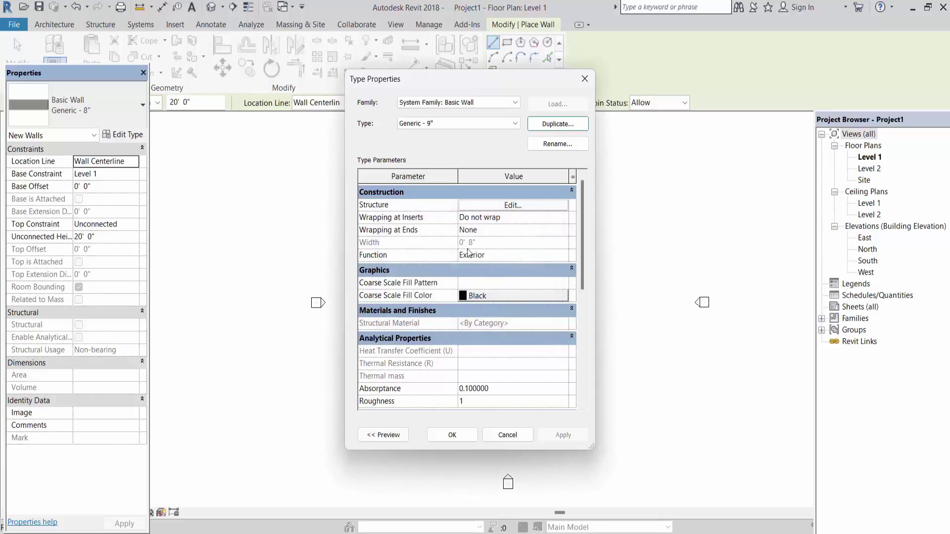
- Set the Structure layer thickness of the Generic - 9" wall type to 9" and apply the type to new walls
left_click(511, 205)
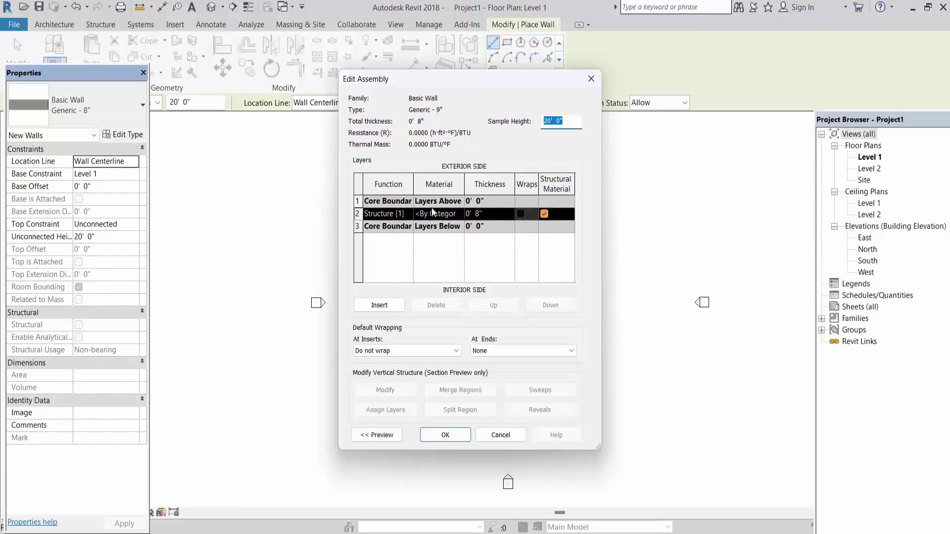
left_click(484, 216)
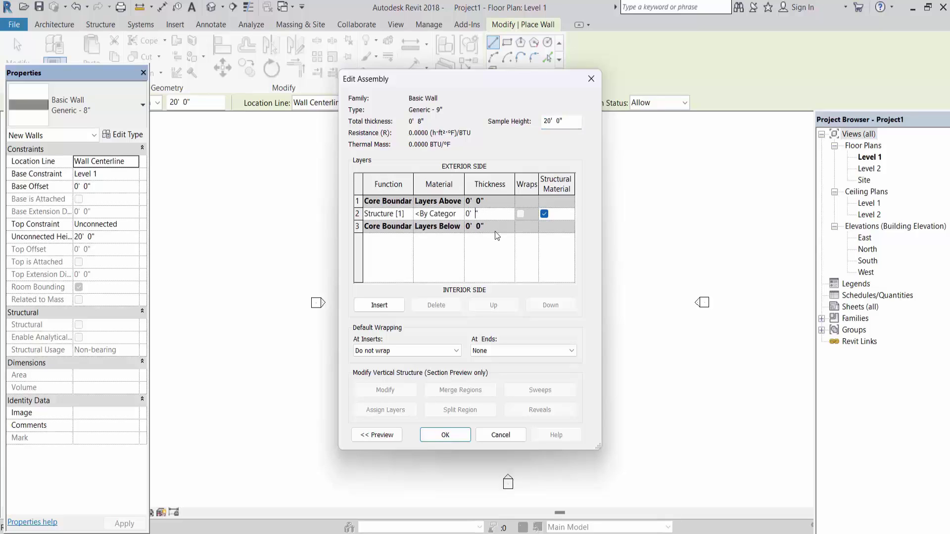
type("9")
left_click(456, 438)
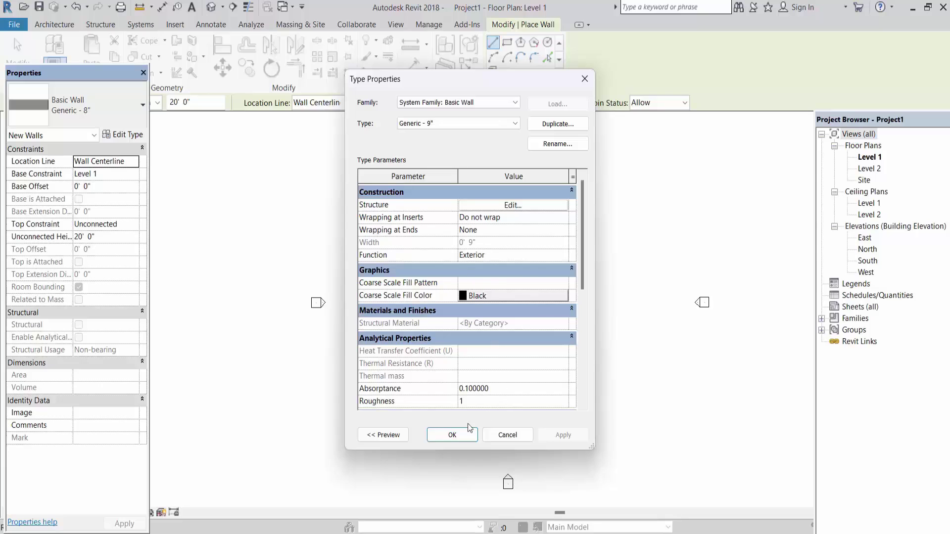
left_click(458, 435)
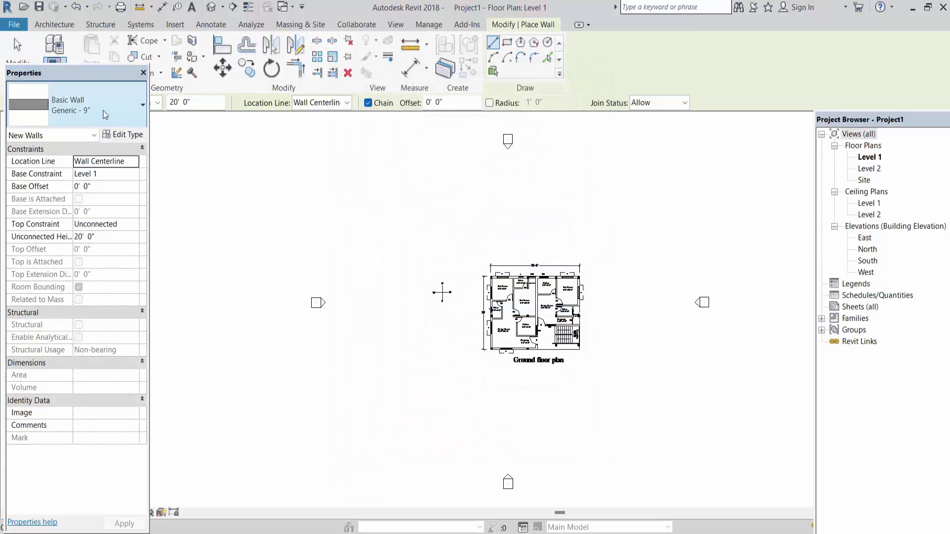
- Duplicate the Generic - 9" wall type and name the copy Generic - 4.5"
left_click(125, 135)
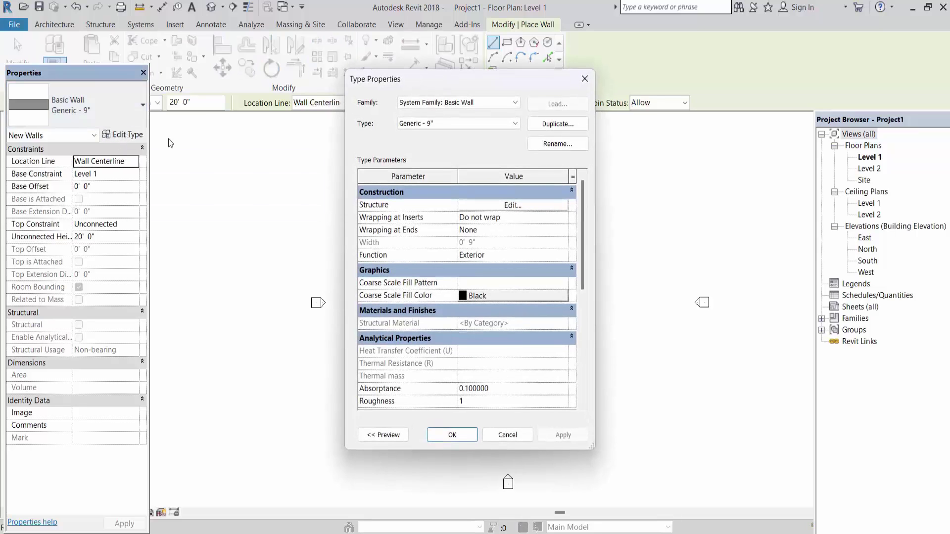
left_click(559, 125)
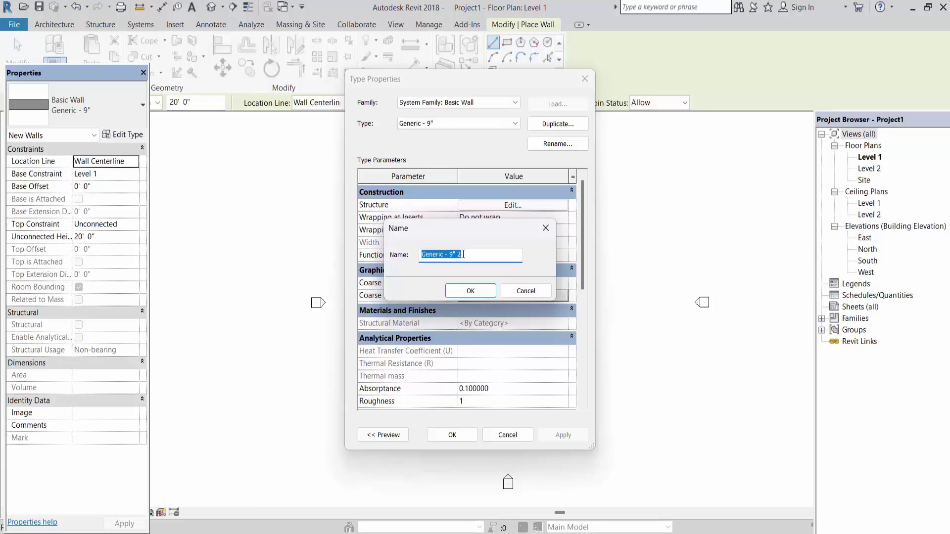
left_click_drag(462, 251, 458, 253)
type("1.")
left_click(470, 291)
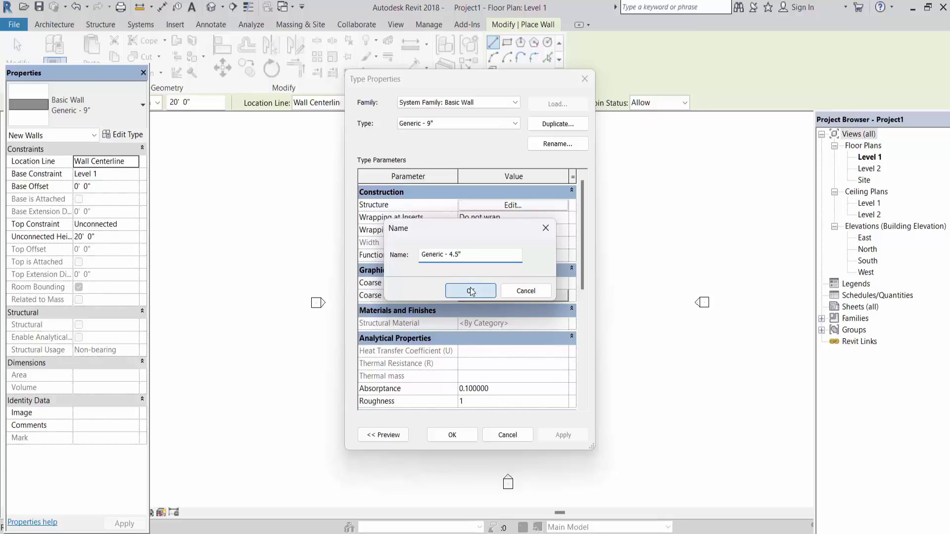
- Set the Structure layer thickness of the Generic - 4.5" wall type to 4.5" and accept the type properties
left_click(511, 206)
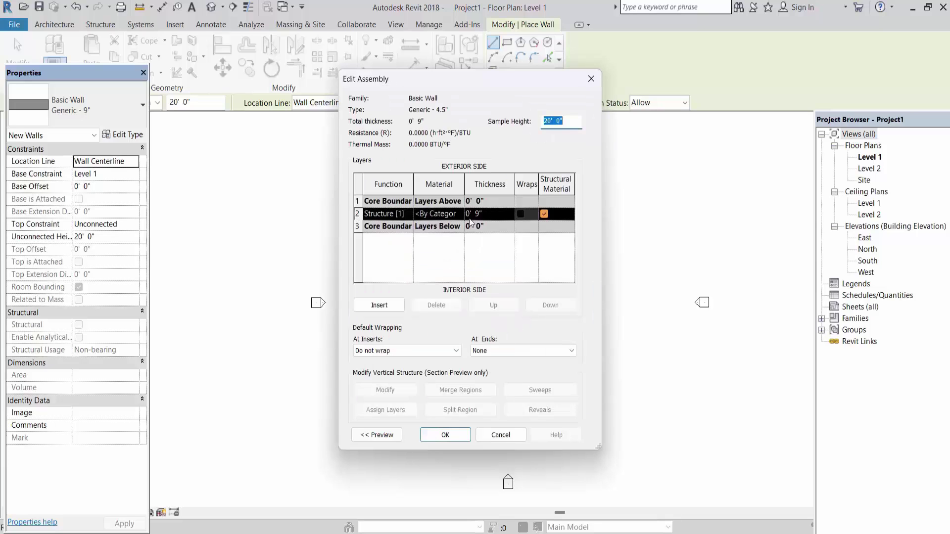
left_click(481, 214)
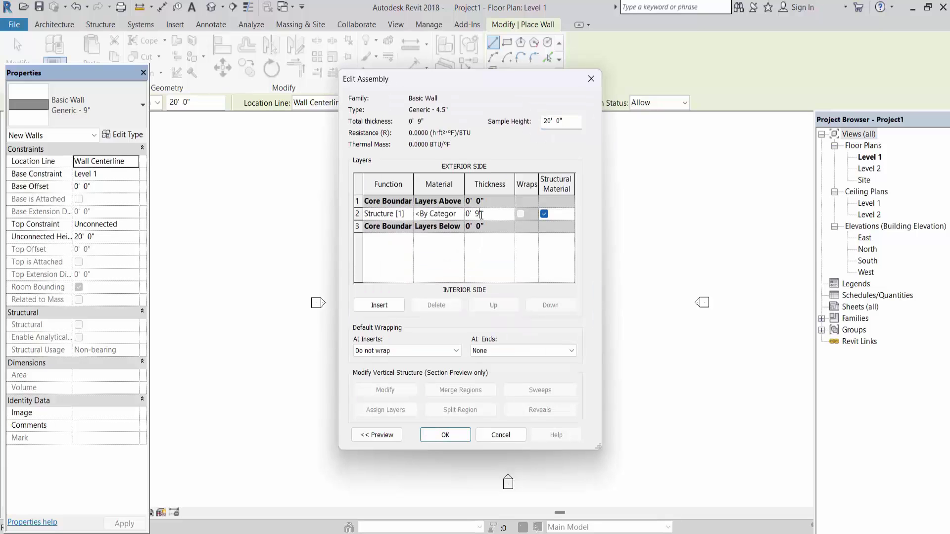
left_click_drag(484, 213, 476, 213)
type("4.5")
left_click(448, 436)
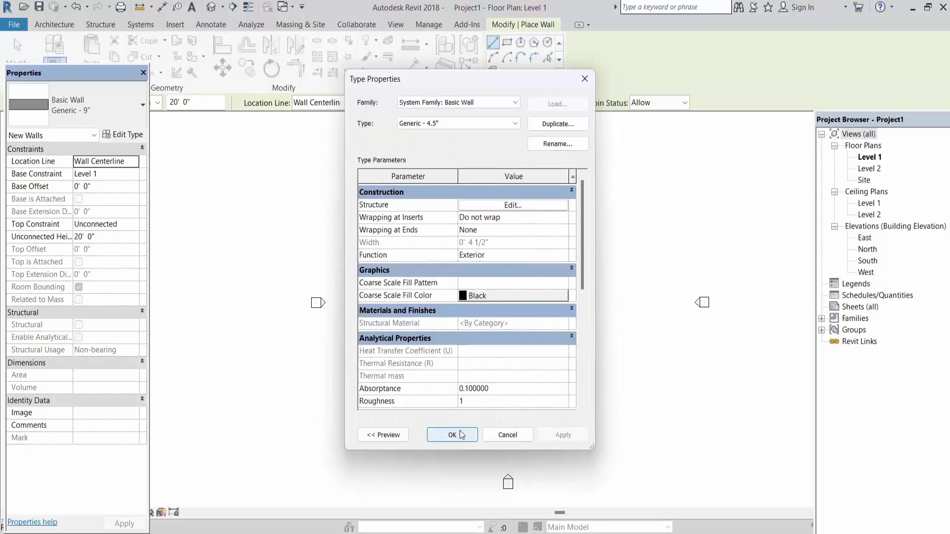
left_click(458, 433)
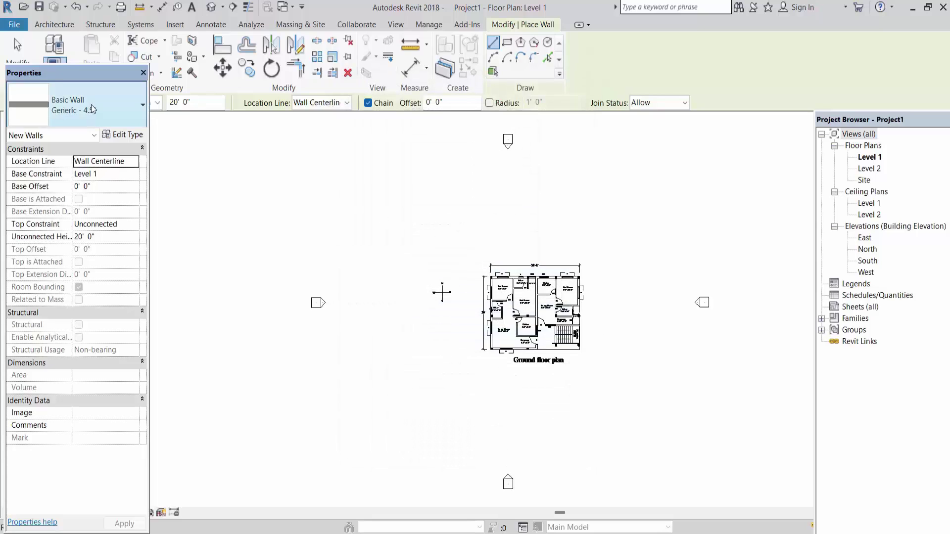
- Choose the Generic - 9" wall type for the new walls and reposition the Properties palette
left_click(129, 110)
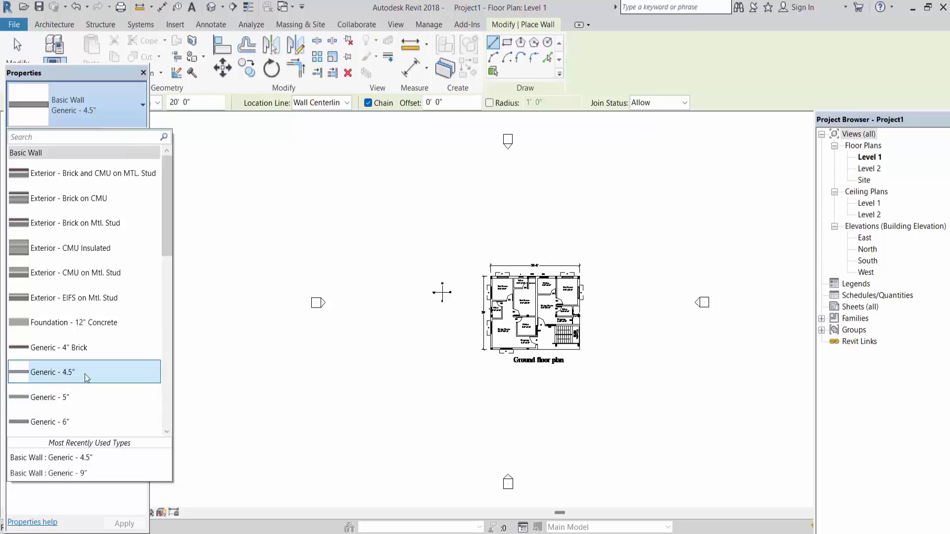
scroll(85, 373, "down", 2)
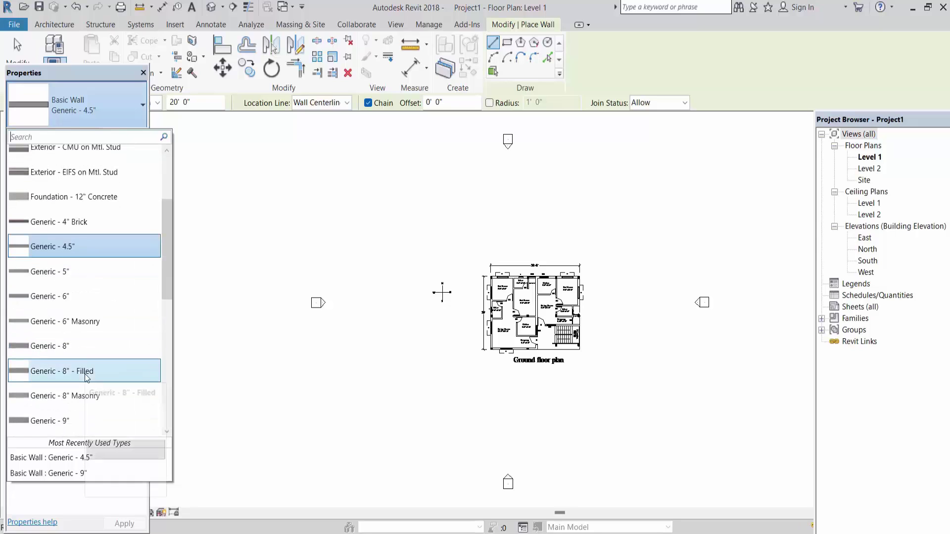
left_click(69, 425)
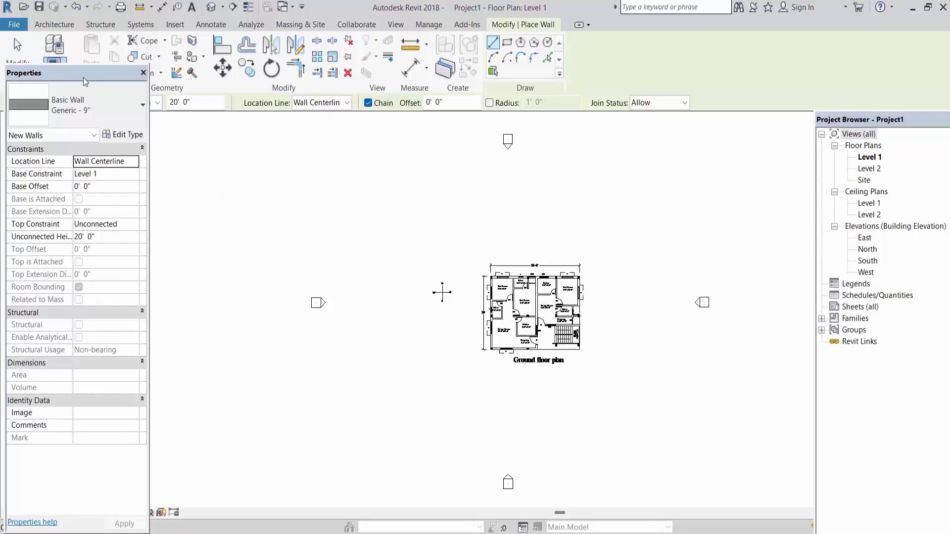
left_click_drag(91, 79, 125, 123)
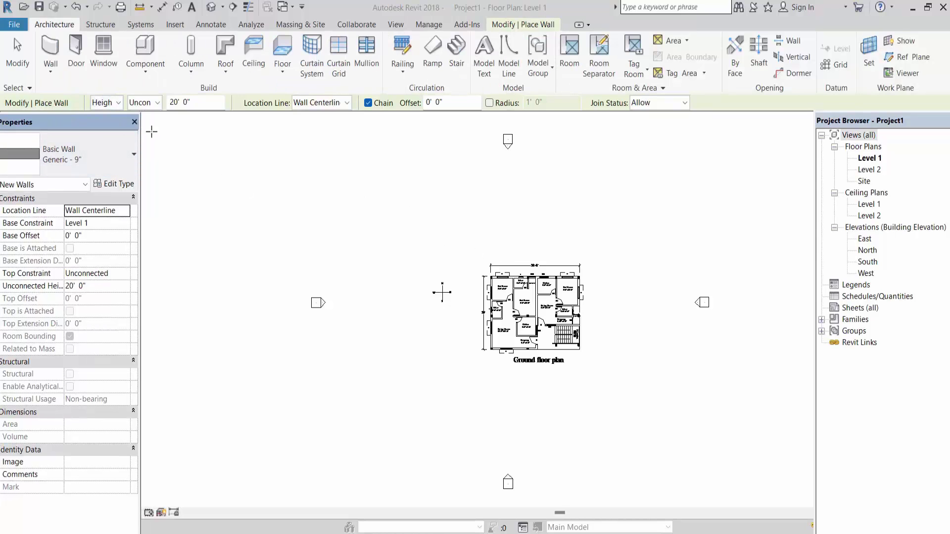
- Keep the new walls measured by height and constrain their top to Level 2
left_click(109, 105)
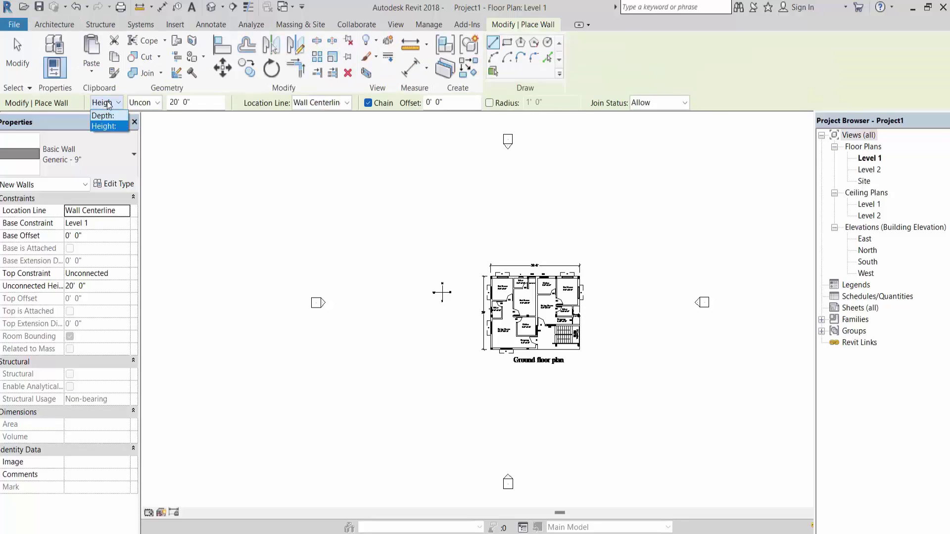
left_click(113, 104)
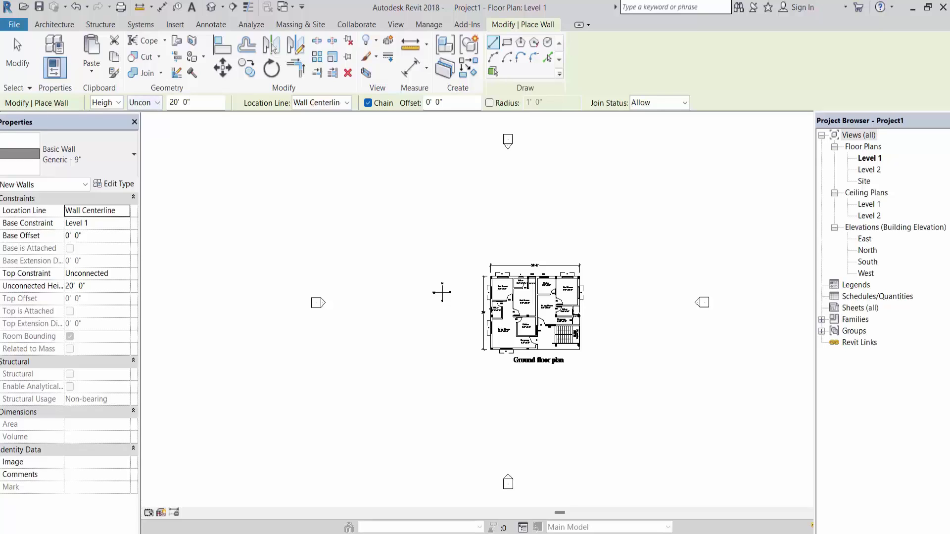
left_click(155, 103)
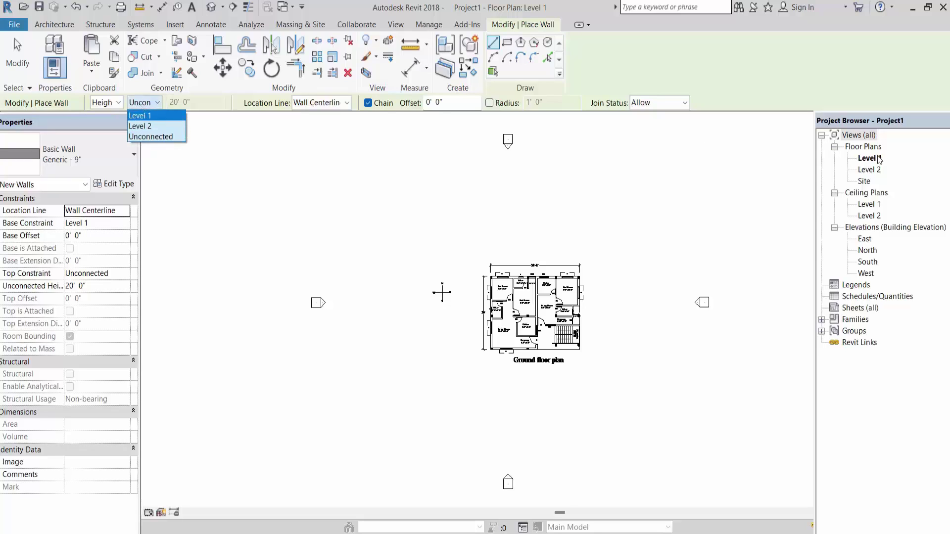
left_click(142, 125)
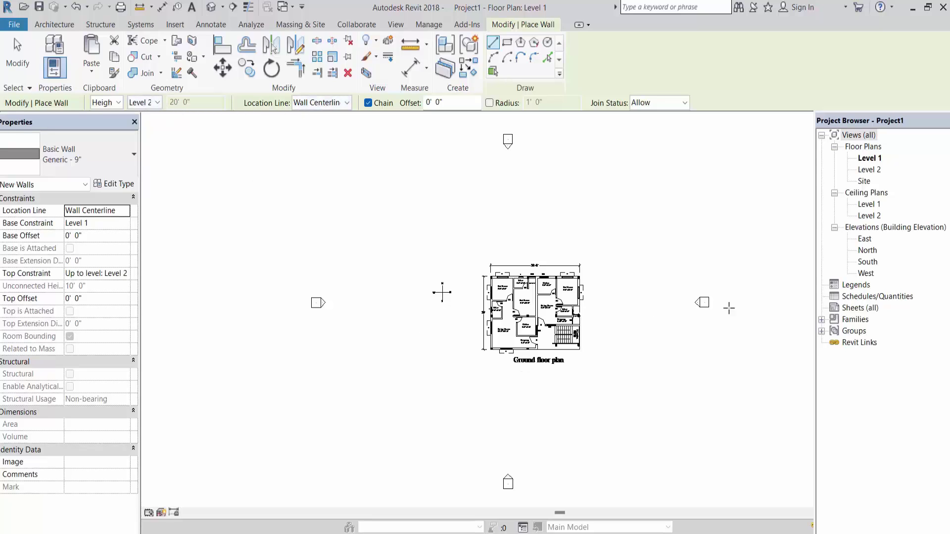
- Open the East elevation and examine the elevations of Level 1 and Level 2 and the distance between them
left_click(865, 240)
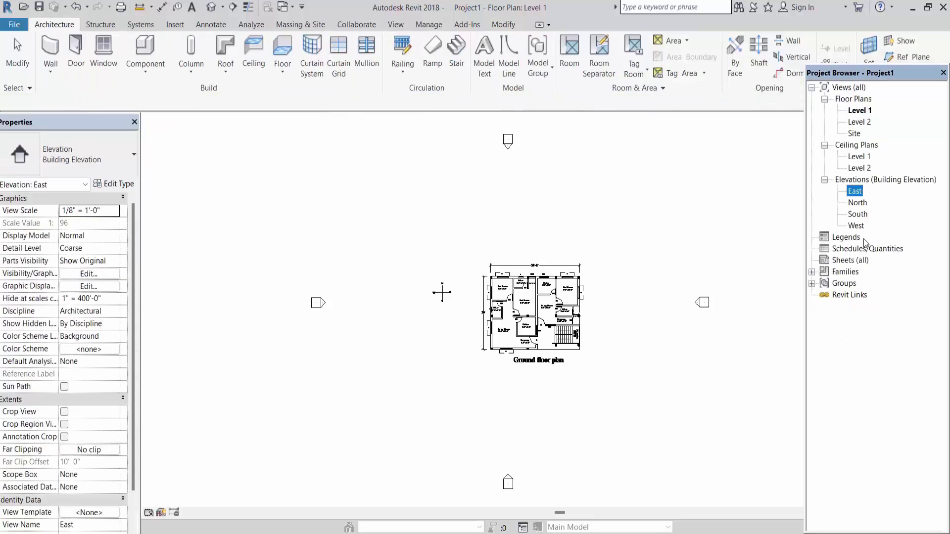
double_click(857, 192)
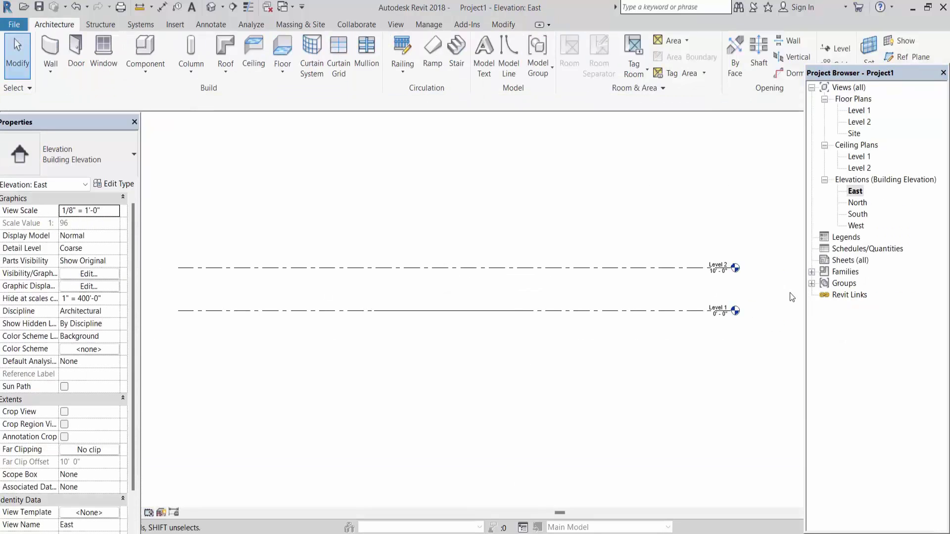
scroll(757, 292, "up", 1)
scroll(732, 300, "up", 1)
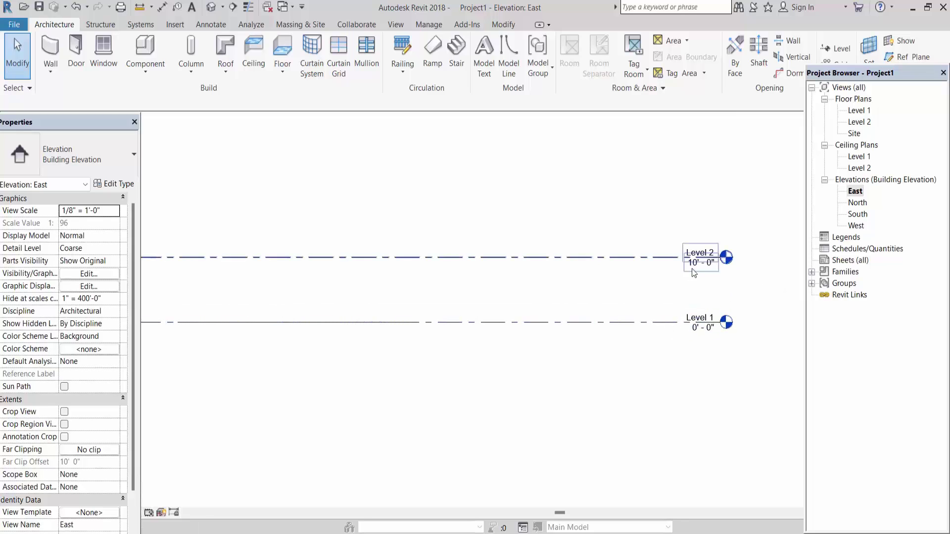
scroll(746, 293, "down", 2)
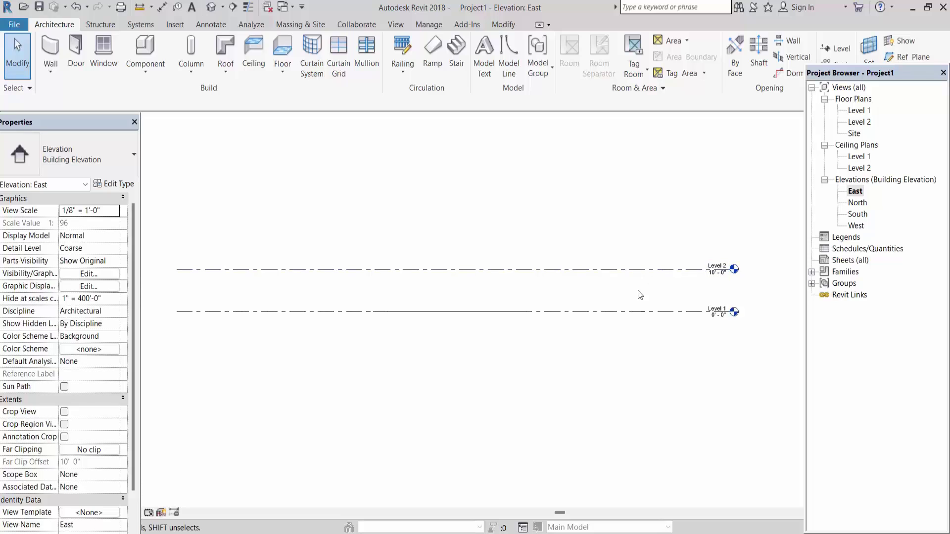
scroll(714, 275, "up", 3)
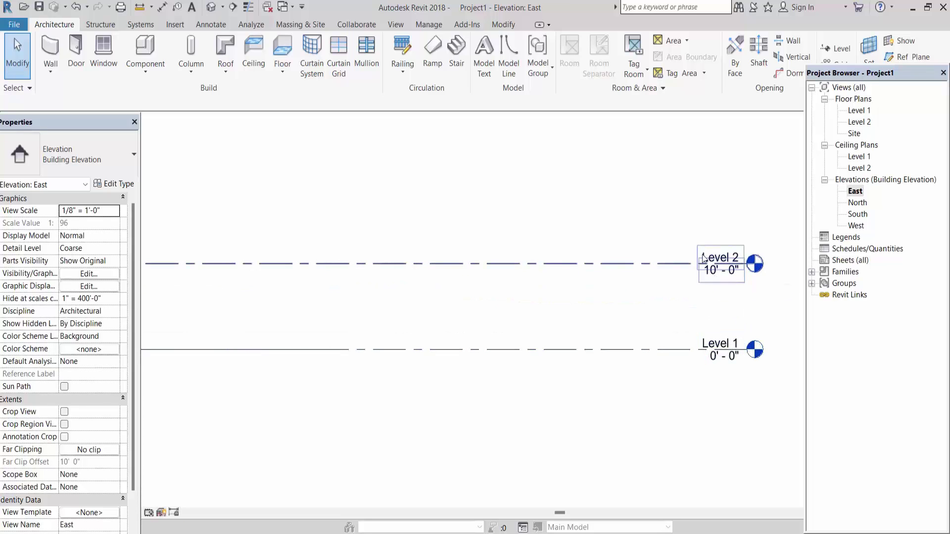
left_click(702, 262)
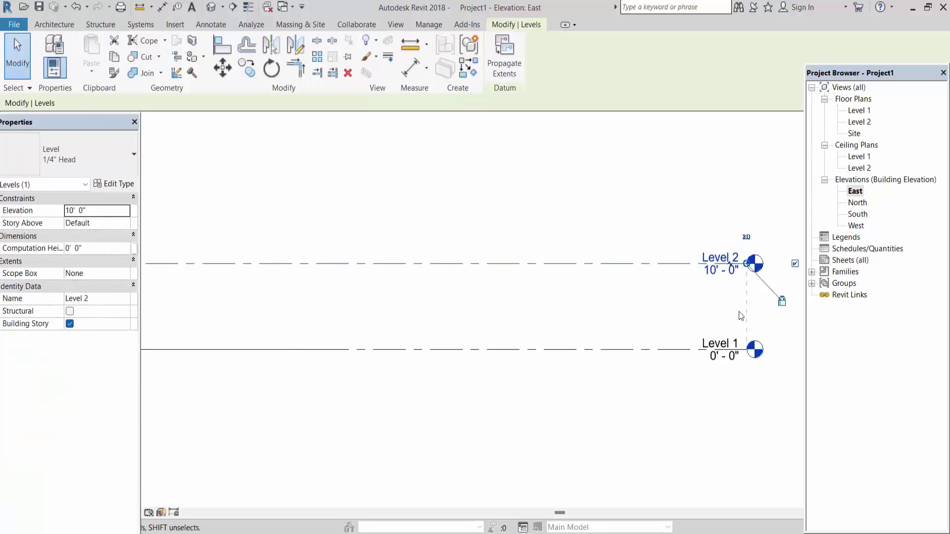
left_click(694, 289)
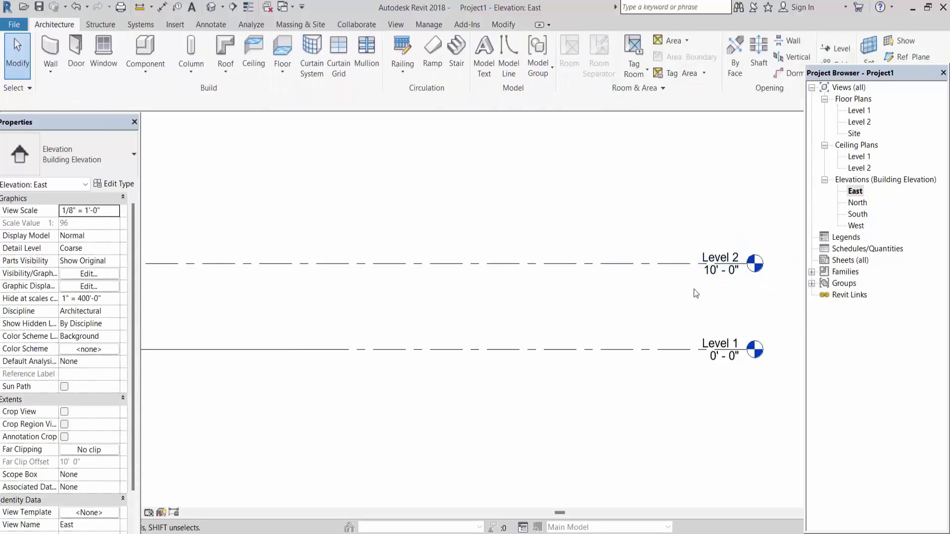
scroll(798, 308, "down", 3)
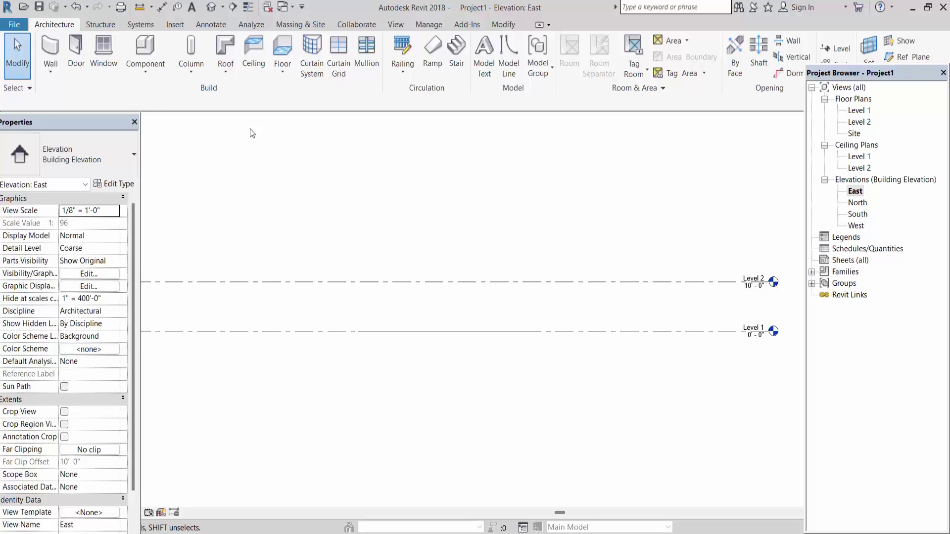
- Draw a closed rectangle of trial Generic - 9" walls about 28'-6" wide on Level 1, beside the imported floor plan
double_click(869, 112)
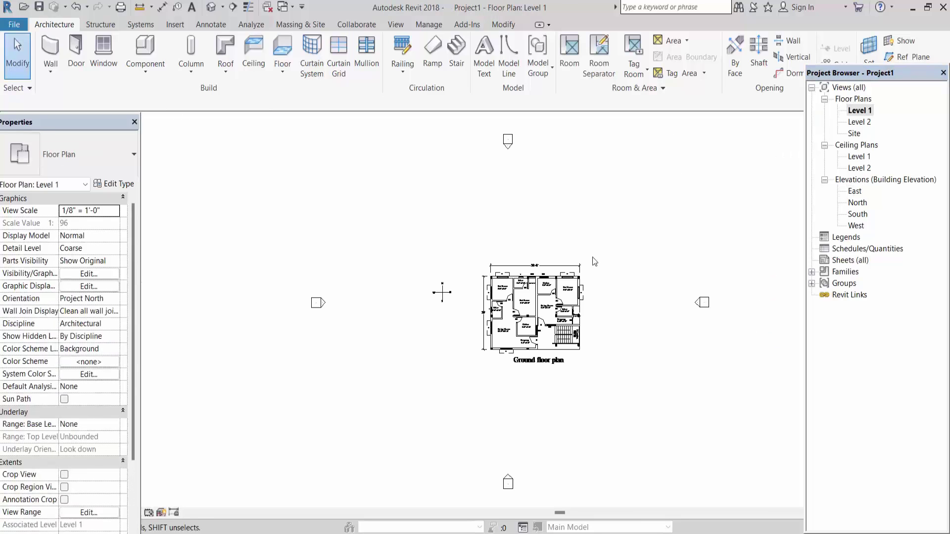
scroll(681, 362, "up", 2)
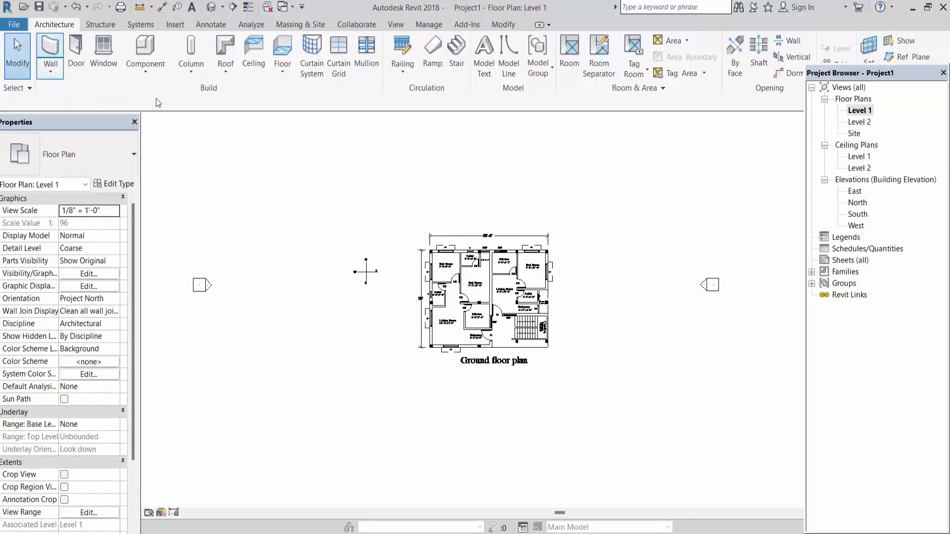
left_click(51, 50)
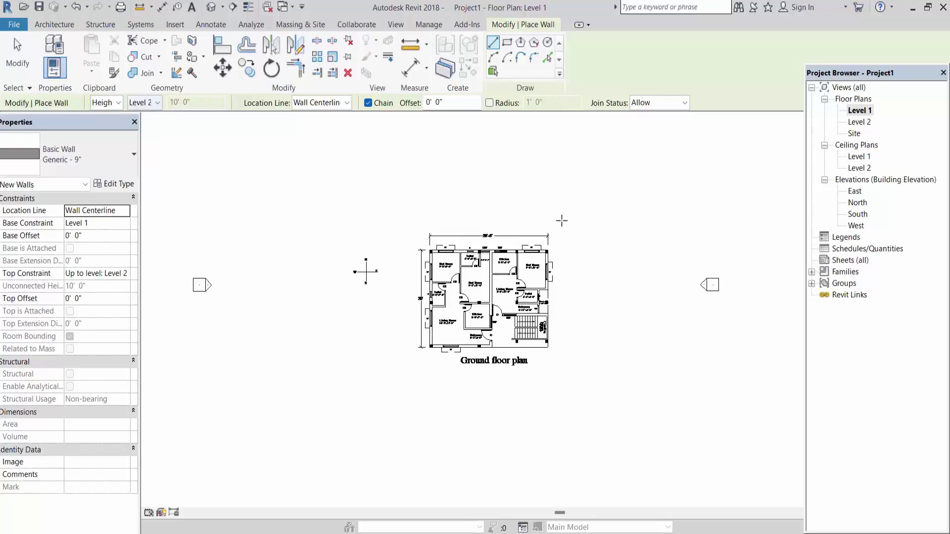
left_click(598, 190)
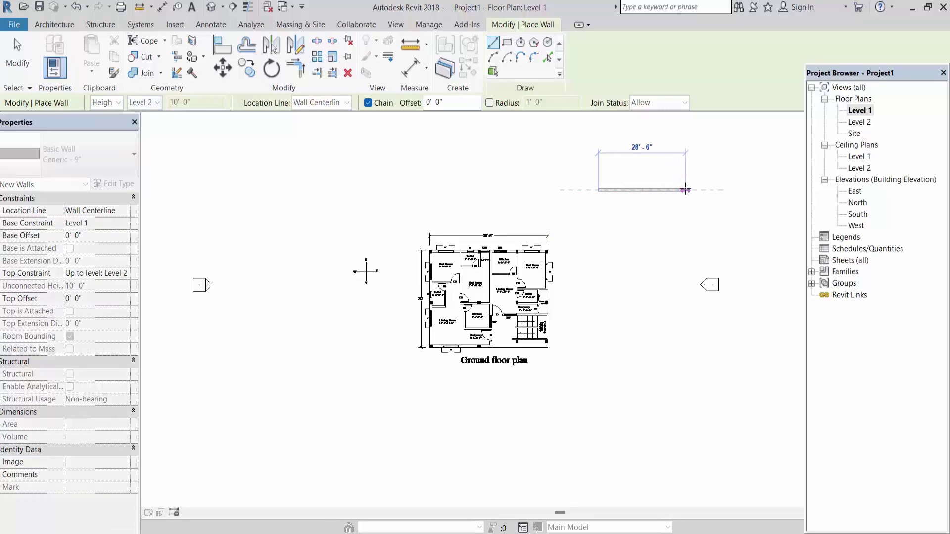
left_click(686, 191)
left_click(684, 258)
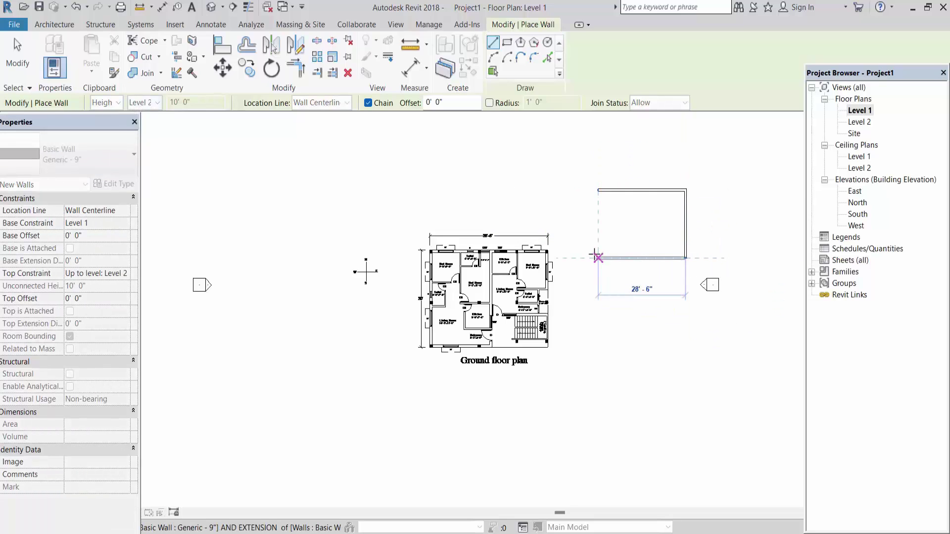
left_click(597, 258)
left_click(598, 190)
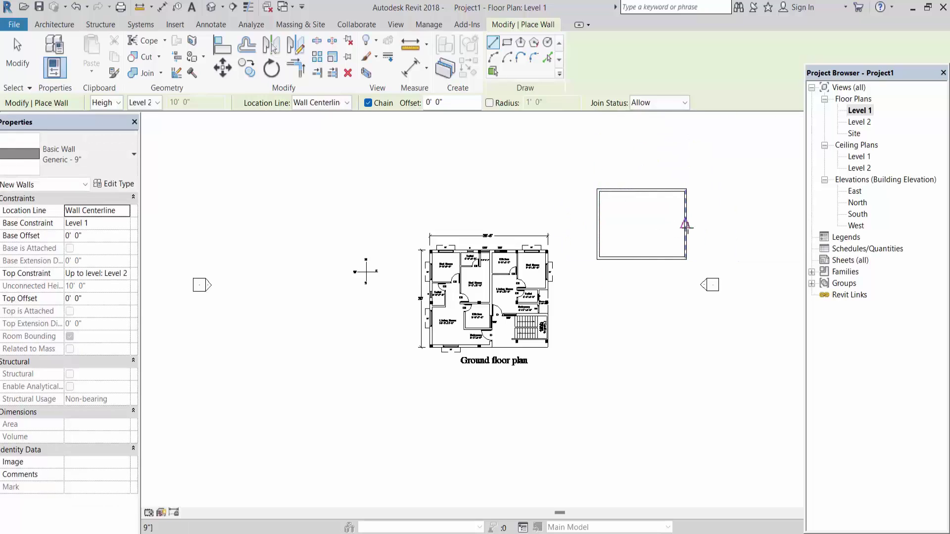
- Open the East elevation and examine how the trial walls extend between Level 1 and Level 2
double_click(854, 191)
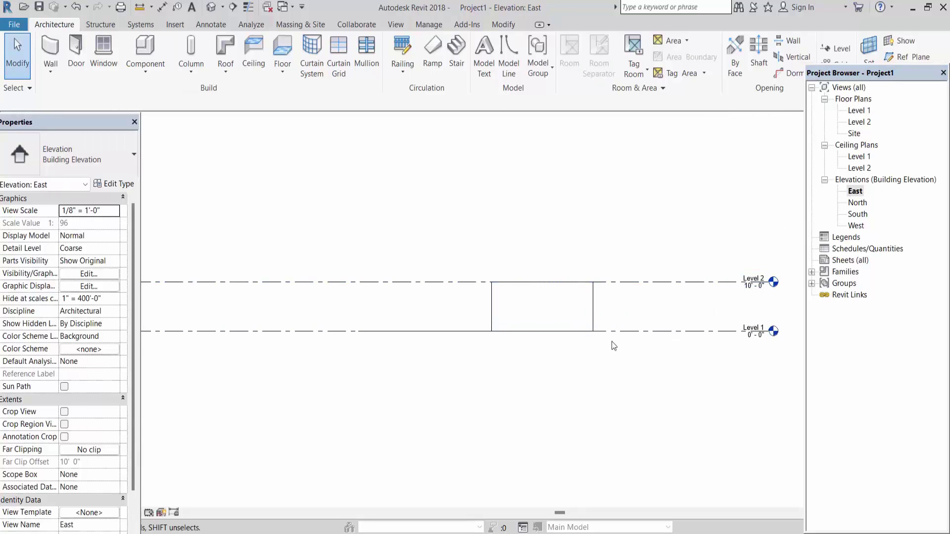
scroll(752, 290, "up", 4)
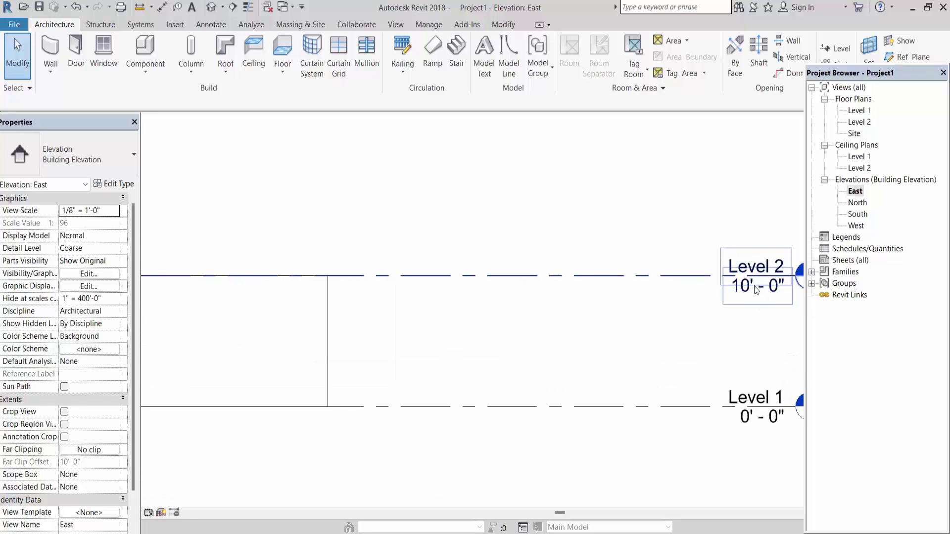
scroll(701, 293, "down", 4)
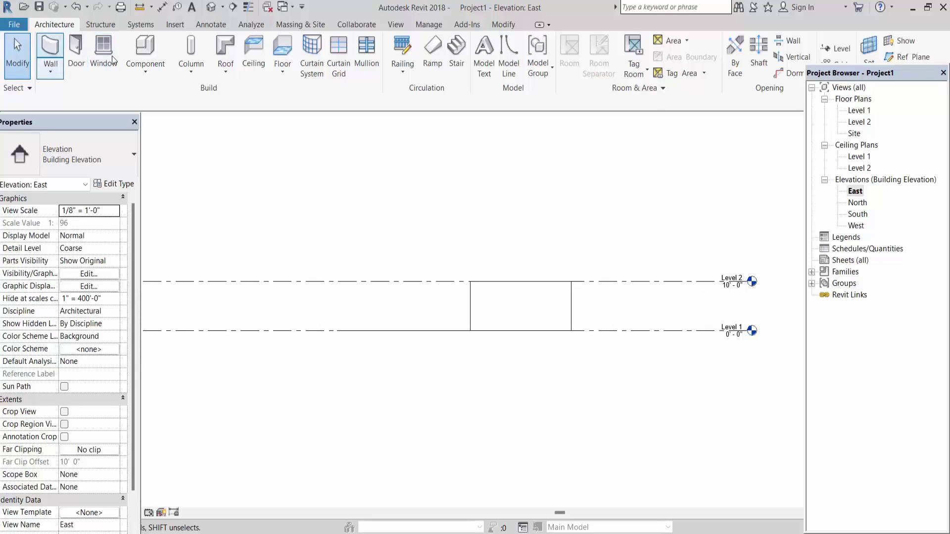
- Return to the Level 1 floor plan and delete the trial walls beside the imported drawing
double_click(859, 112)
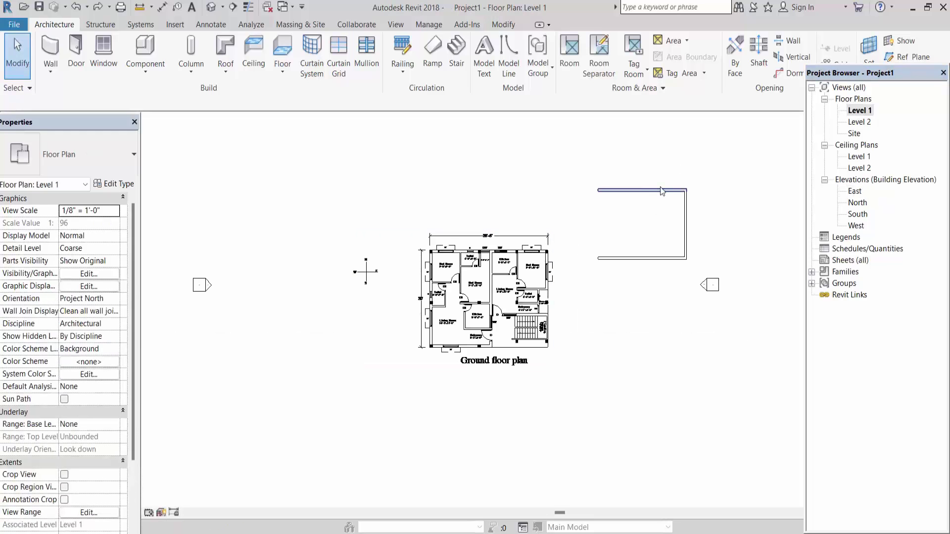
left_click(662, 191)
key("Delete")
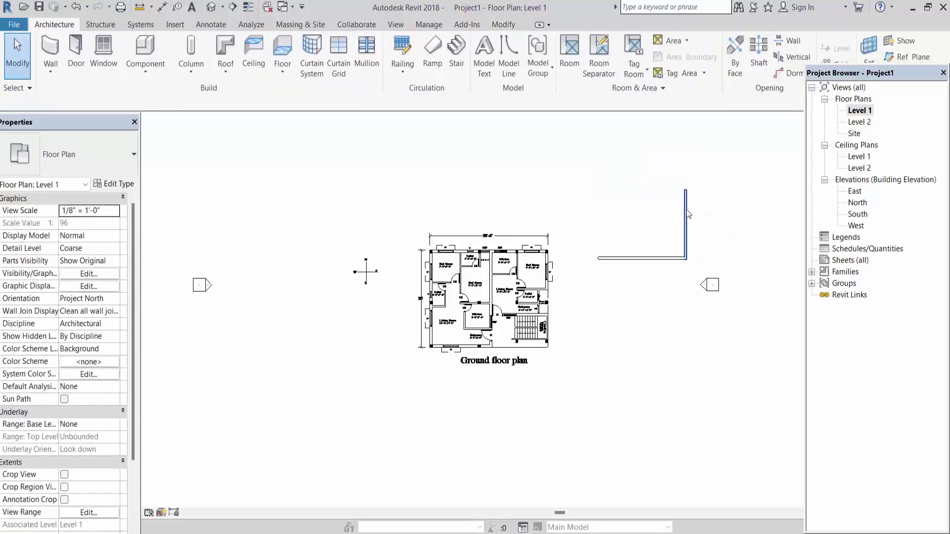
left_click(687, 213)
key("Delete")
left_click(681, 258)
key("Delete")
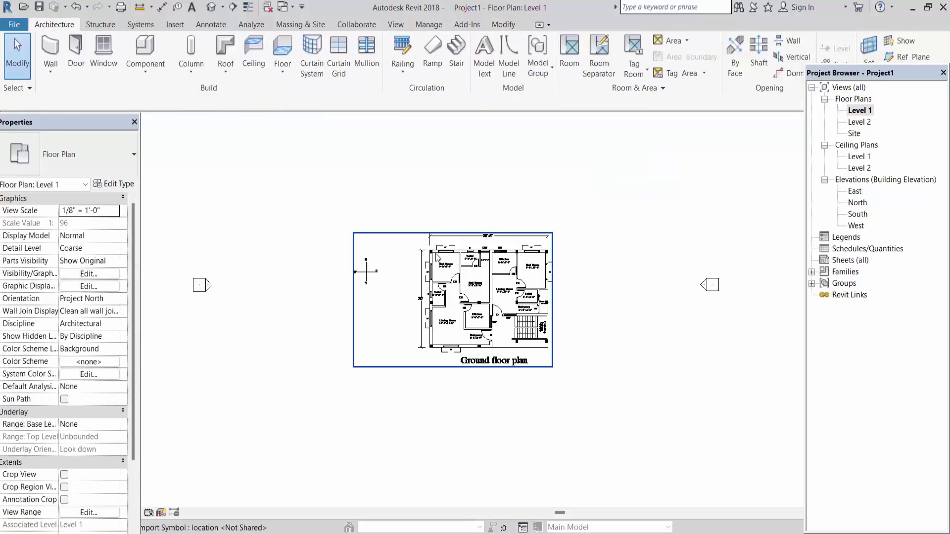
- Try to draw the north outer wall from the plan's northwest corner with the Finish Face: Exterior location line
left_click(51, 53)
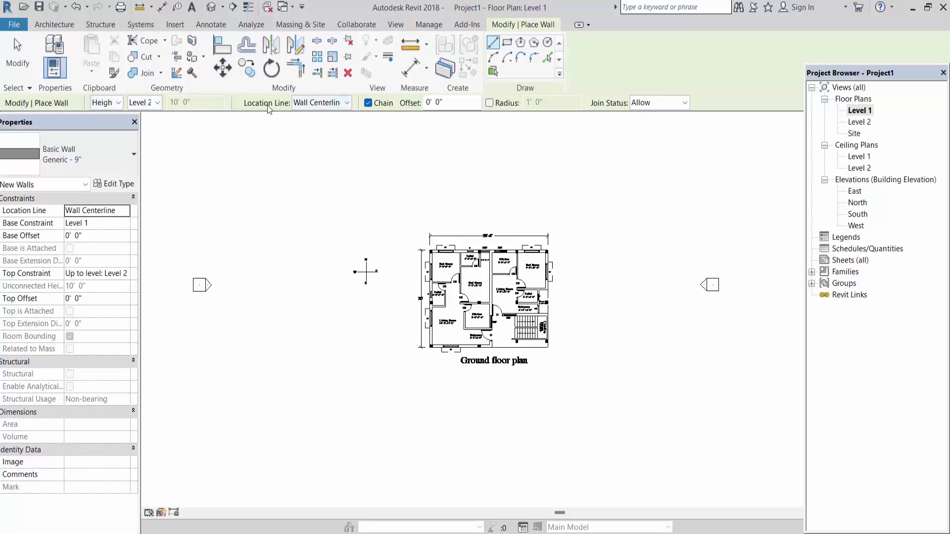
left_click(348, 103)
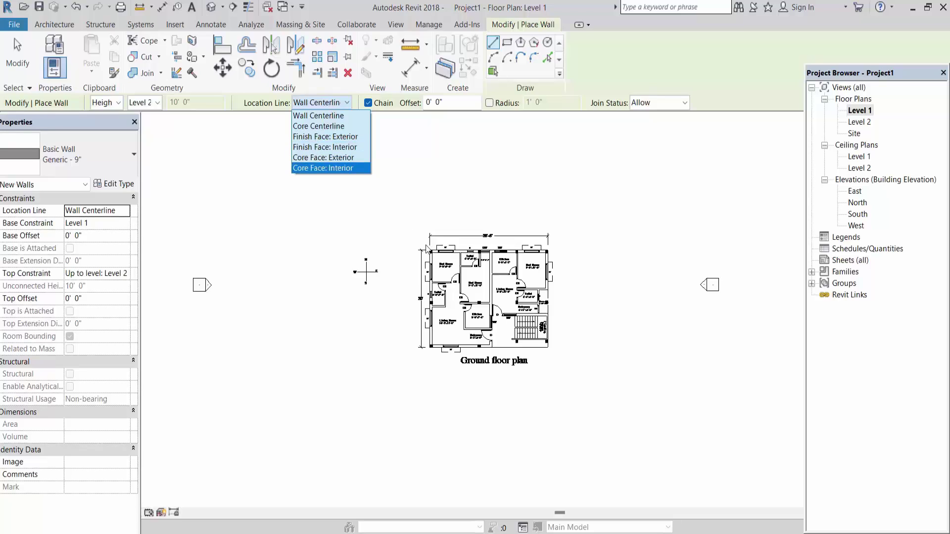
left_click(329, 141)
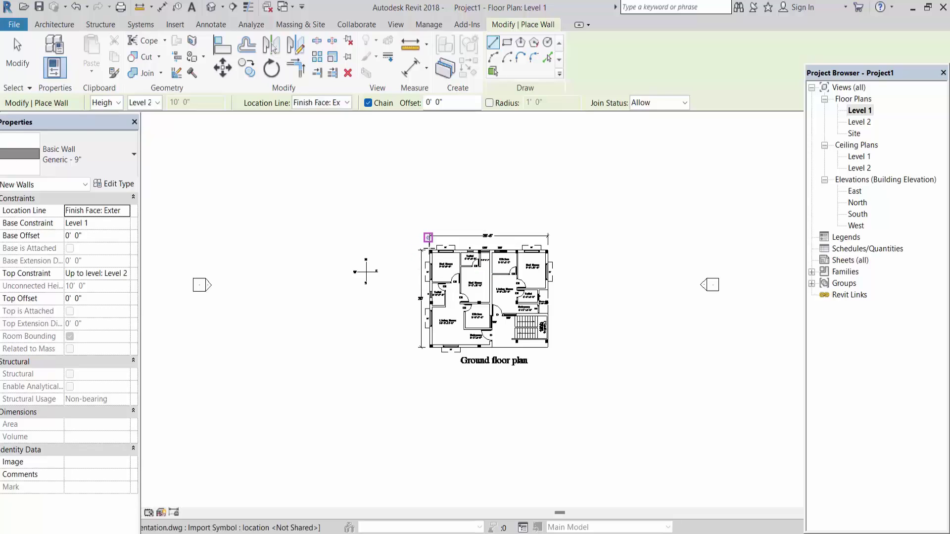
scroll(421, 248, "up", 3)
scroll(432, 258, "up", 4)
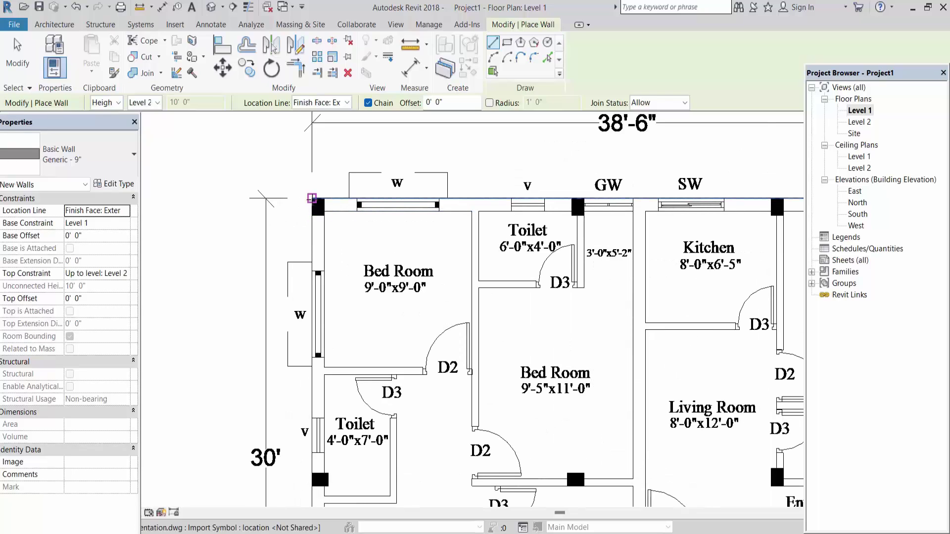
left_click(312, 198)
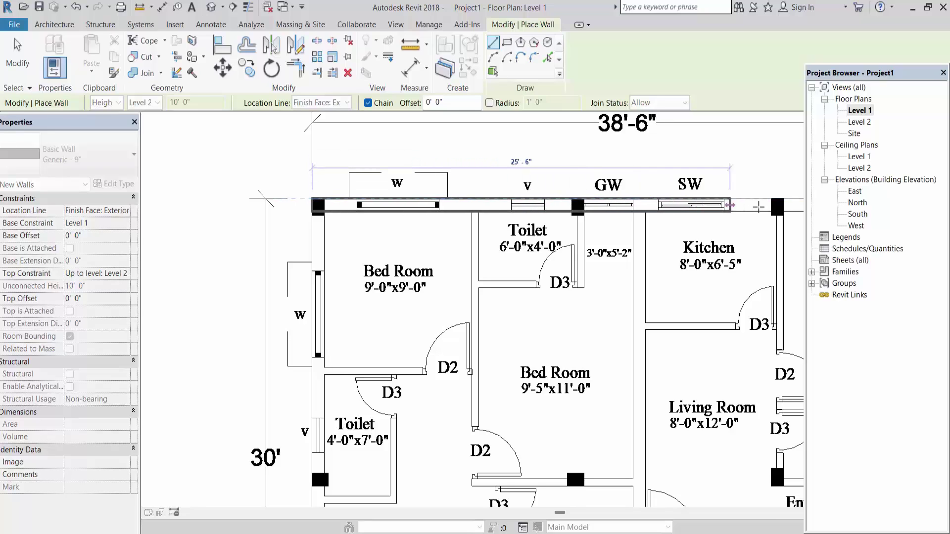
scroll(787, 205, "down", 2)
scroll(773, 214, "up", 3)
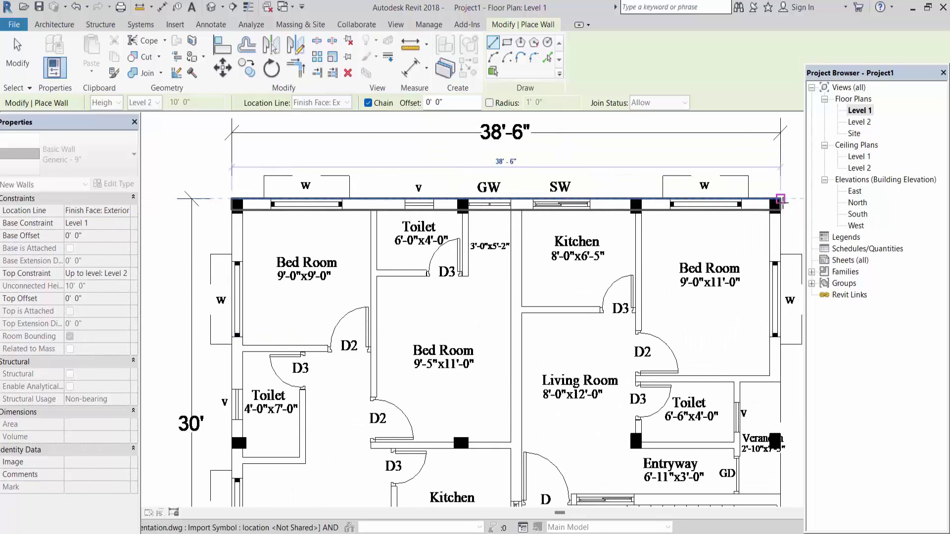
key("Escape")
- Draw the north outer wall about 38'-6" long, corner to corner of the plan, using the Wall Centerline location line
left_click(321, 103)
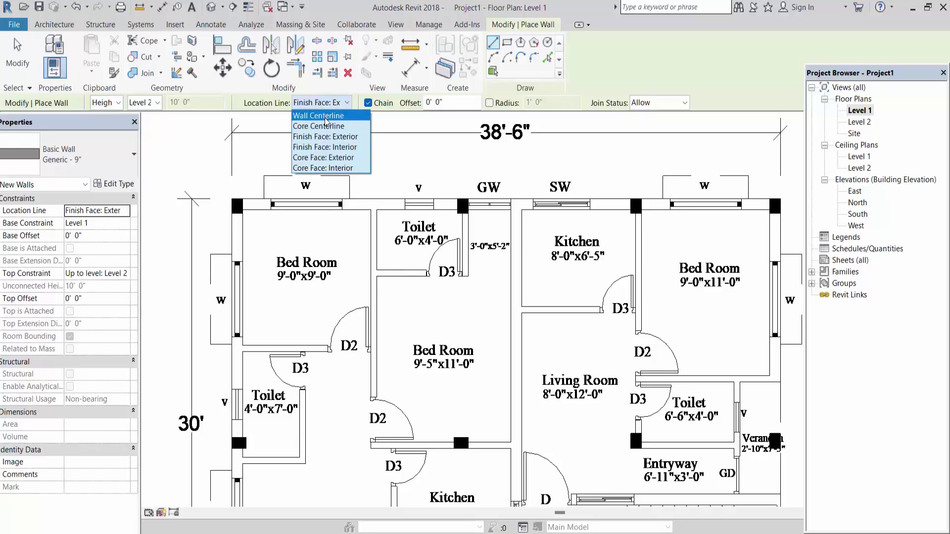
left_click(325, 117)
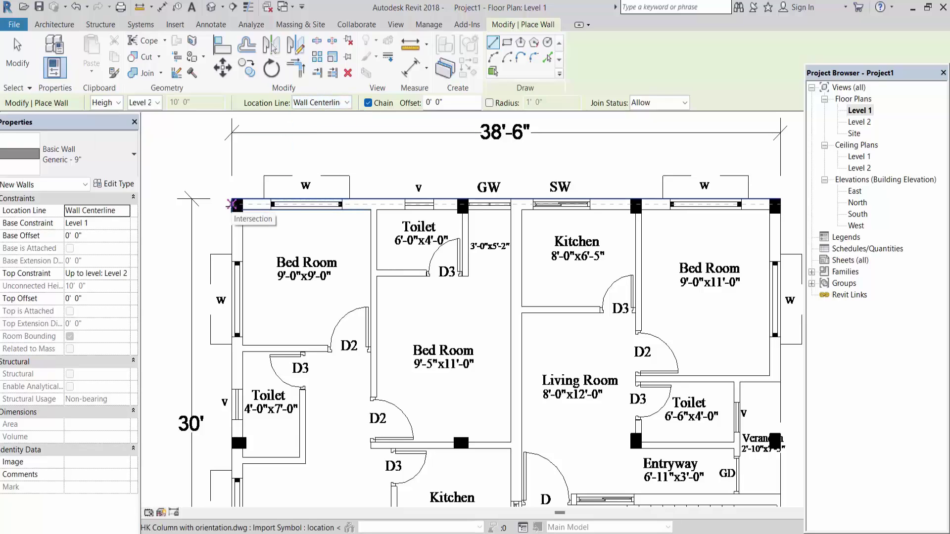
scroll(232, 205, "up", 2)
left_click(232, 204)
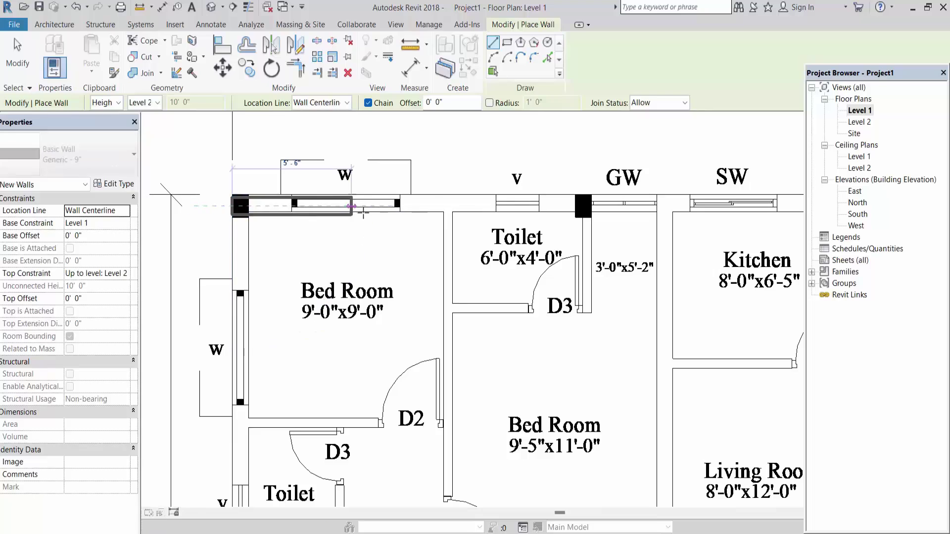
left_click(510, 205)
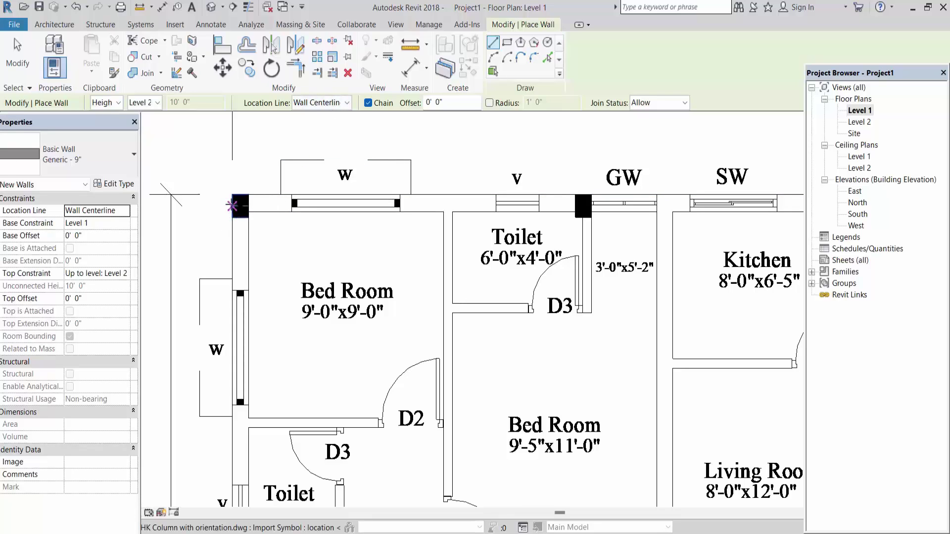
left_click(232, 203)
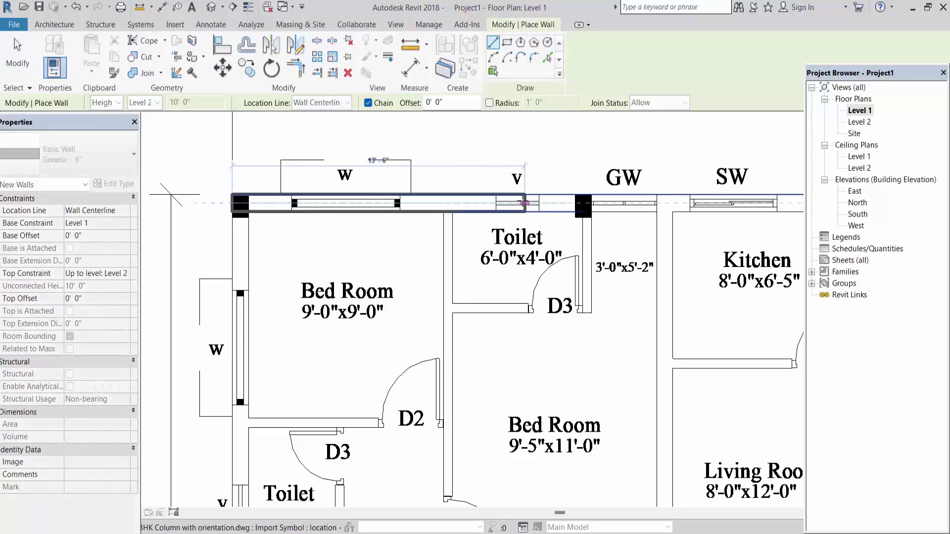
scroll(515, 200, "down", 2)
scroll(475, 200, "down", 3)
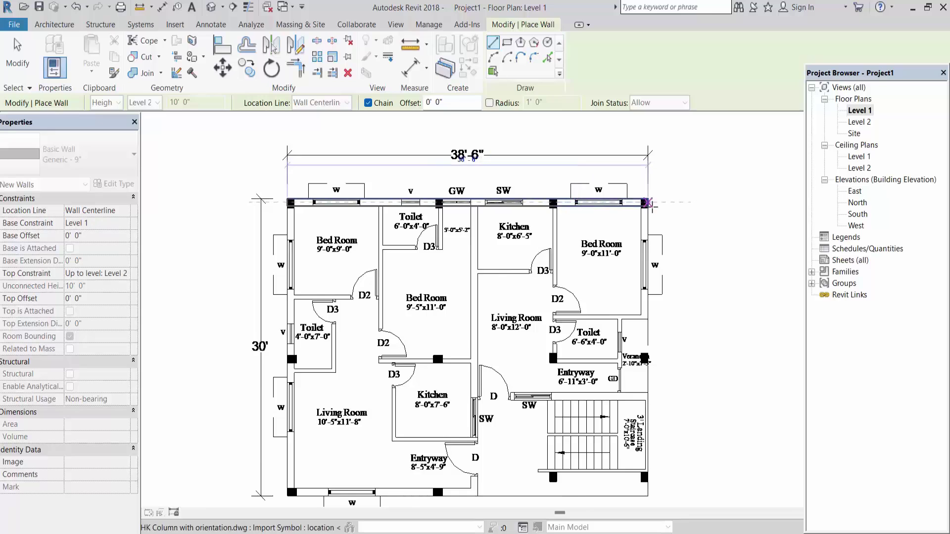
scroll(645, 199, "up", 4)
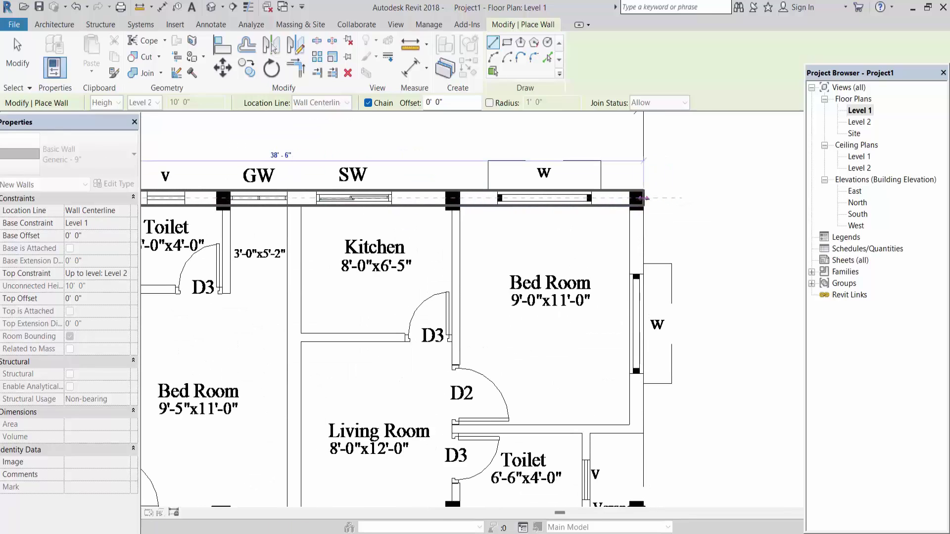
left_click(643, 203)
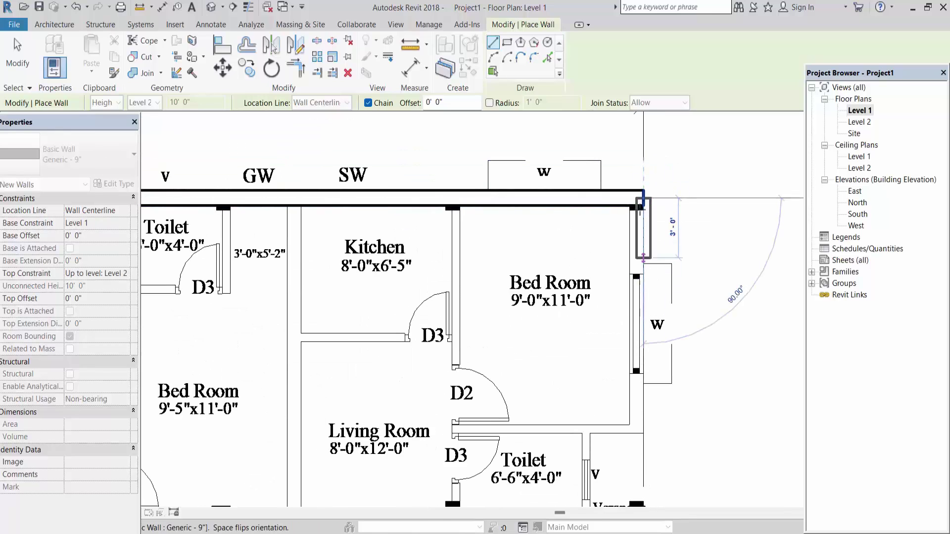
- End the wall chain and undo the north wall drawn on its centerline
scroll(646, 238, "down", 2)
key("Escape")
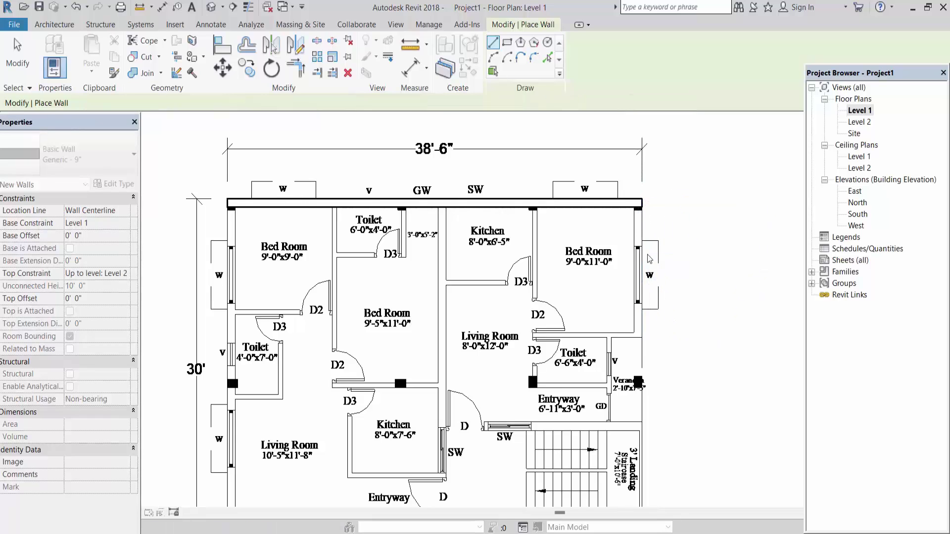
scroll(391, 218, "up", 2)
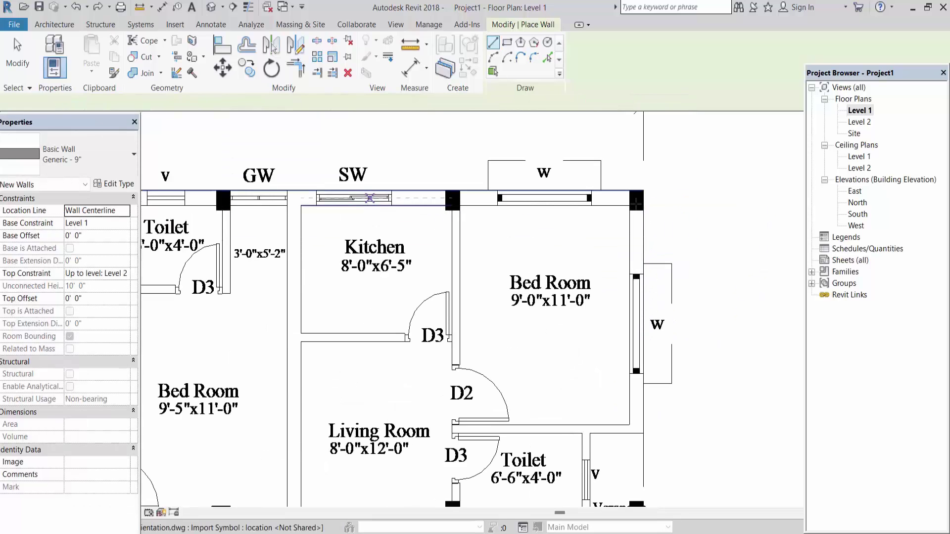
scroll(391, 218, "down", 4)
- Using the Finish Face: Interior location line, draw the north wall from the northwest bedroom's inner corner to the plan's east edge
left_click(341, 103)
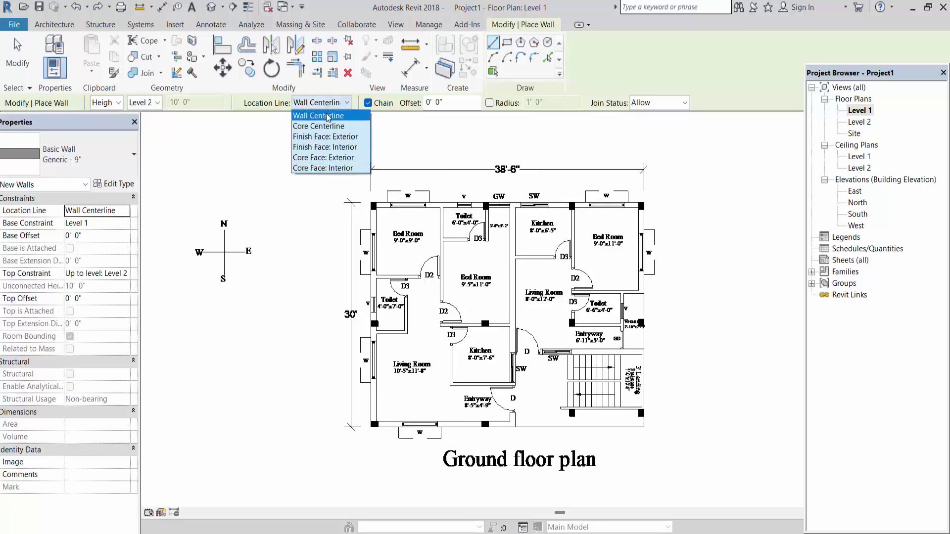
left_click(341, 137)
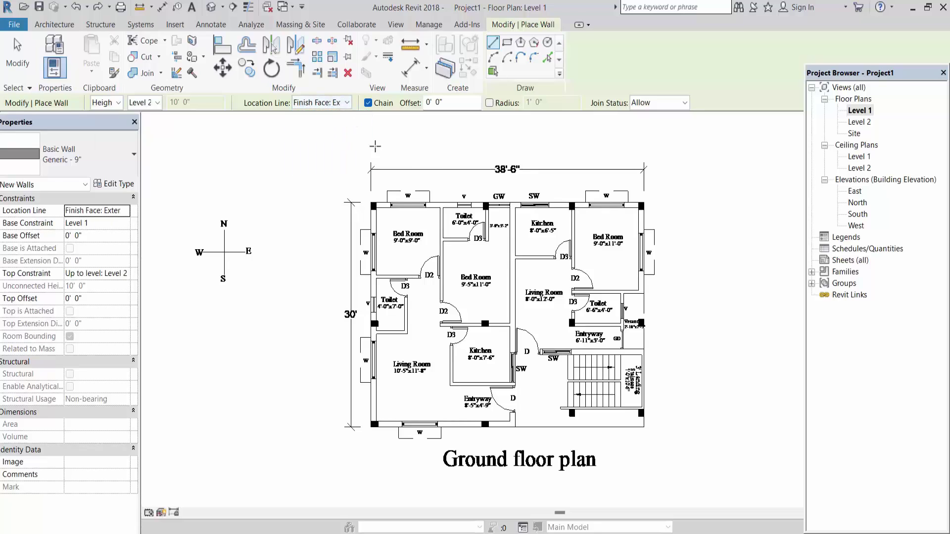
left_click(338, 103)
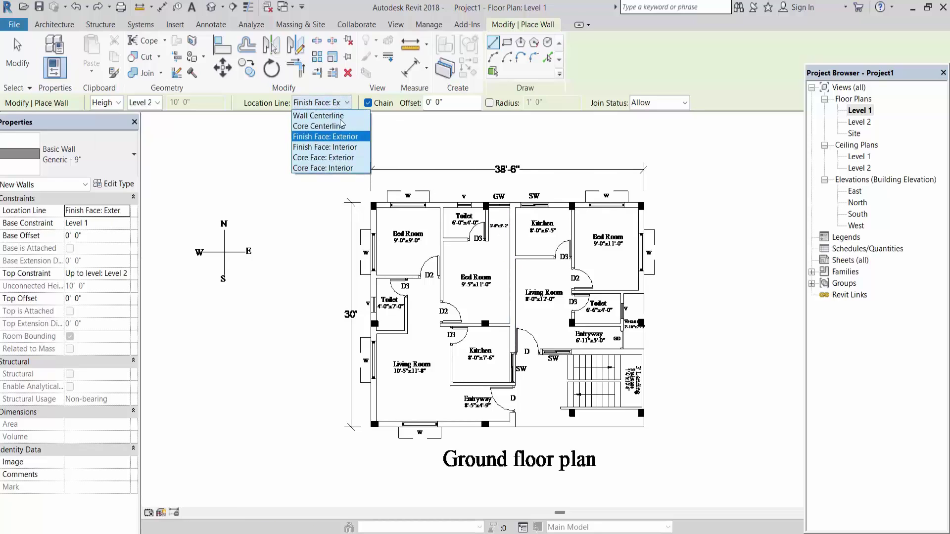
left_click(317, 149)
scroll(394, 201, "up", 2)
scroll(376, 210, "up", 2)
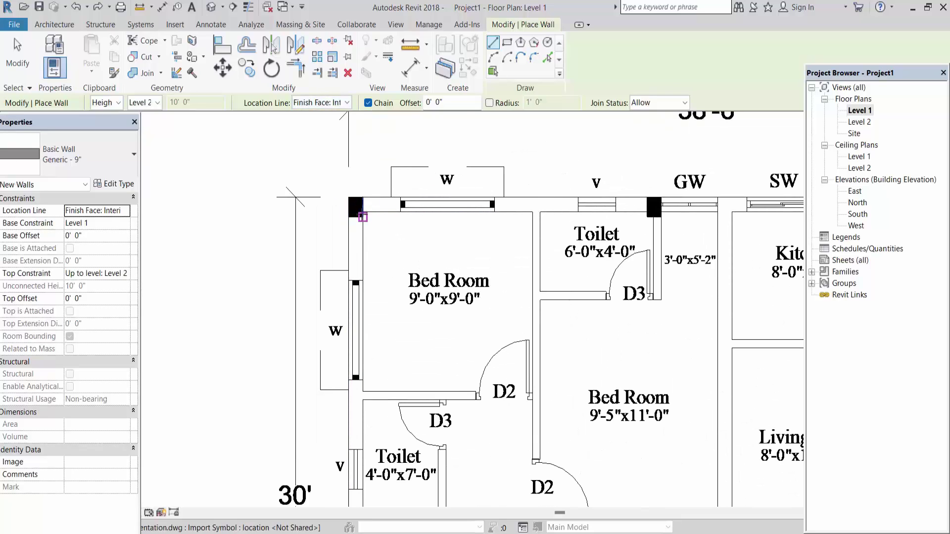
left_click(363, 212)
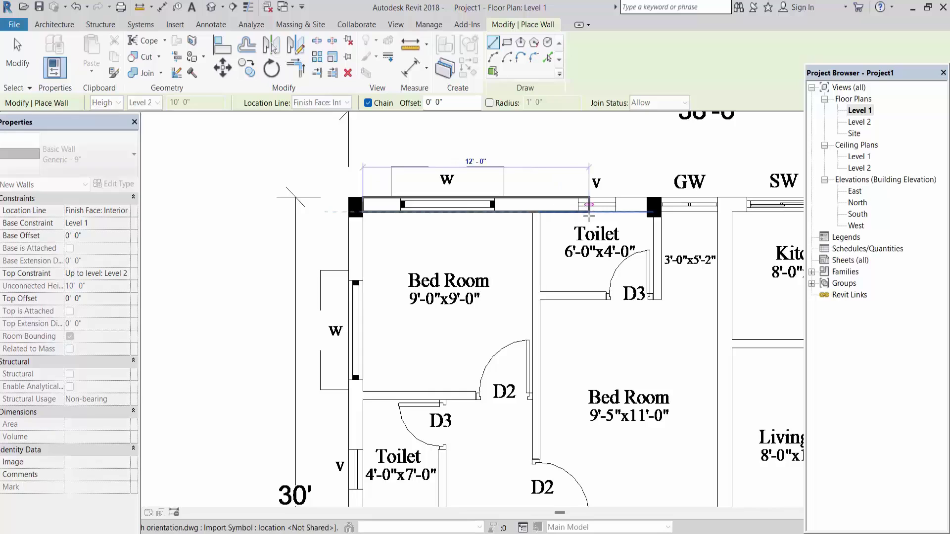
scroll(372, 203, "down", 3)
scroll(564, 198, "up", 3)
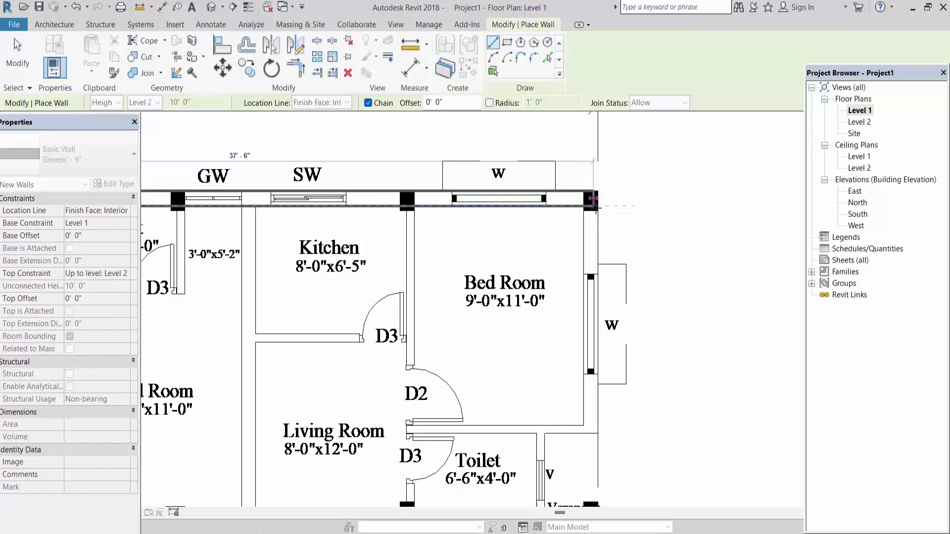
scroll(598, 211, "up", 2)
left_click(598, 204)
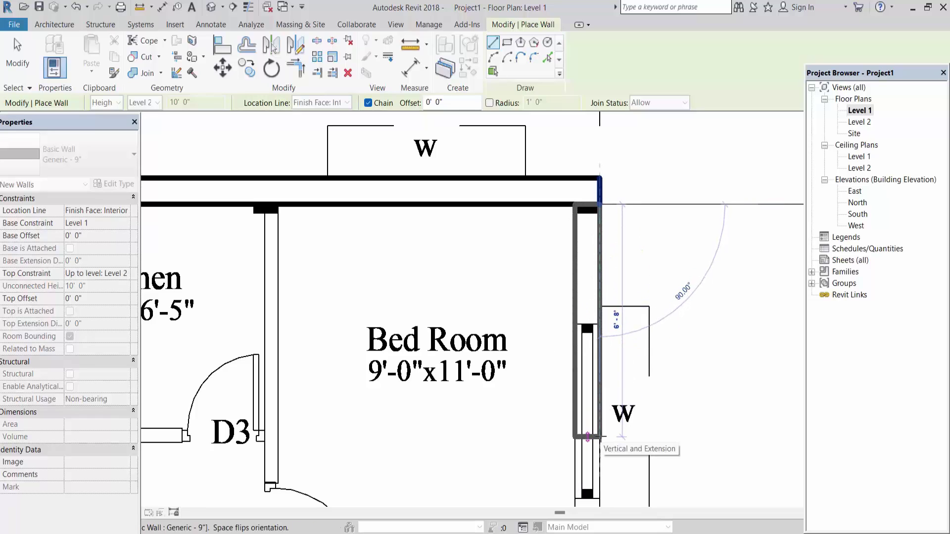
- End the wall chain and undo the north wall drawn on its interior finish face
key("Escape")
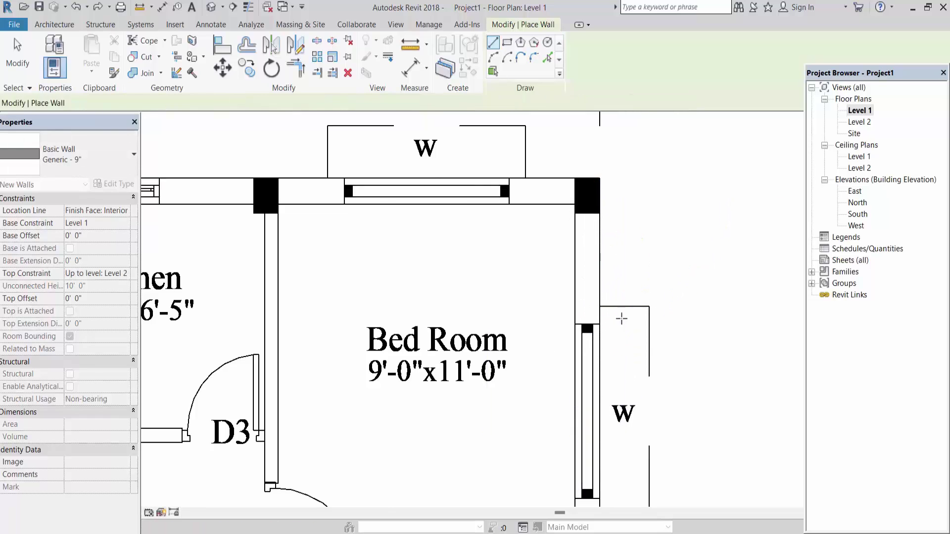
scroll(618, 317, "down", 4)
scroll(500, 245, "down", 1)
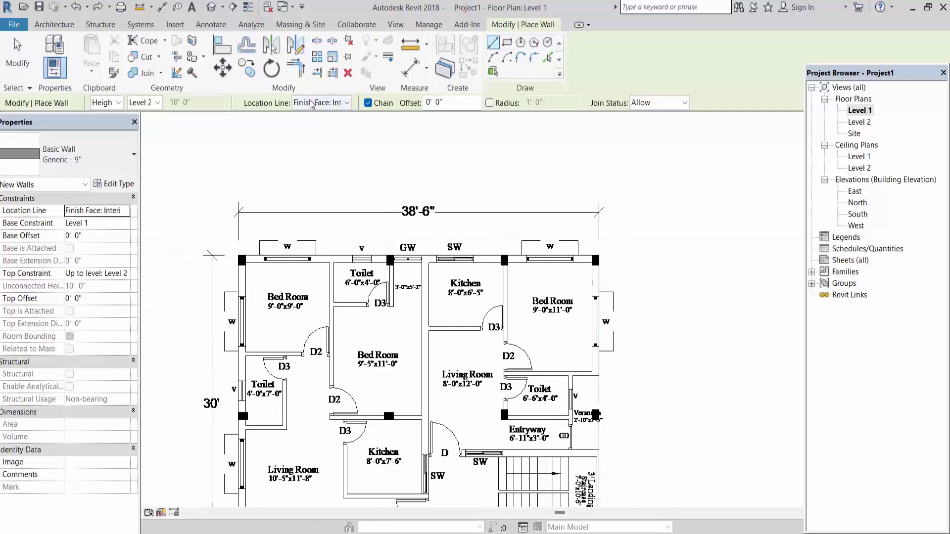
- With the location line set to Finish Face: Exterior, draw the 38'-6" north wall from the plan's northwest corner to its northeast corner
left_click(321, 103)
left_click(335, 137)
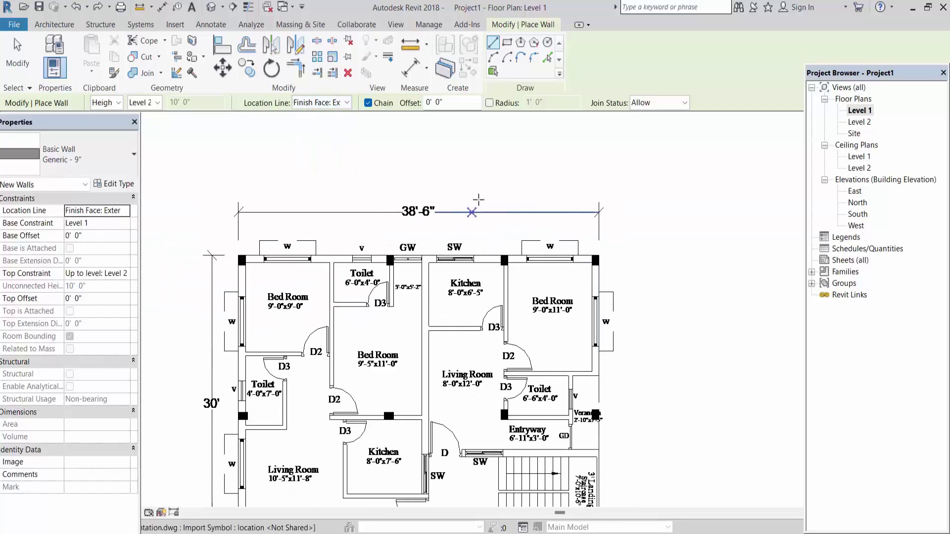
scroll(502, 169, "down", 1)
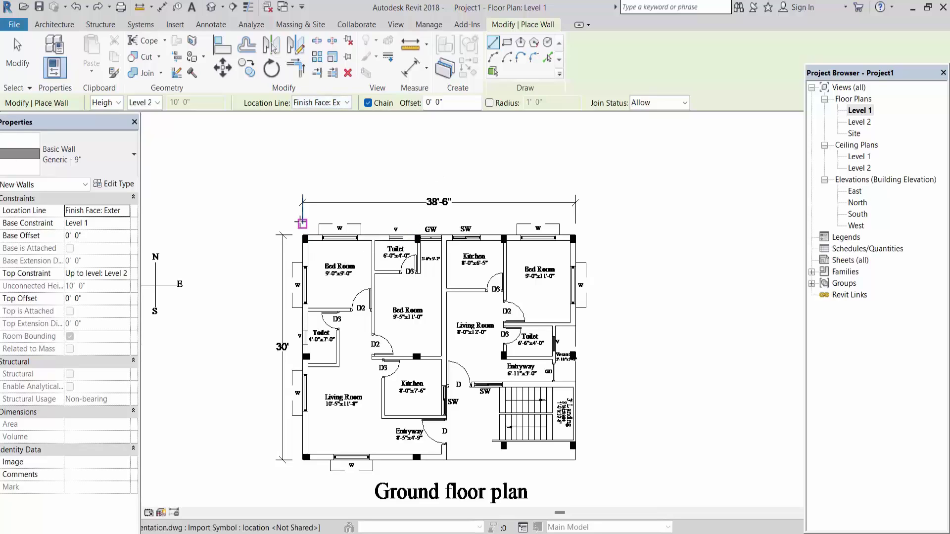
scroll(312, 233, "up", 2)
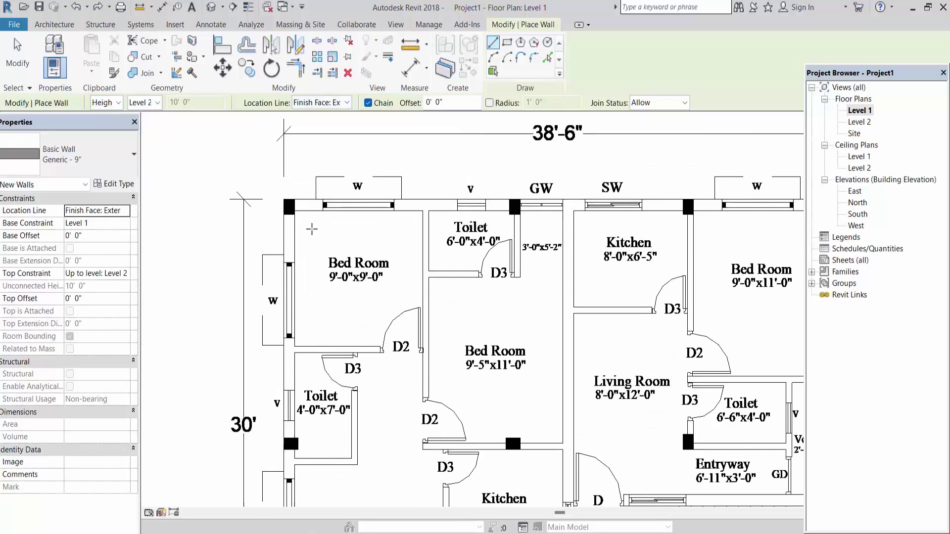
scroll(292, 203, "up", 2)
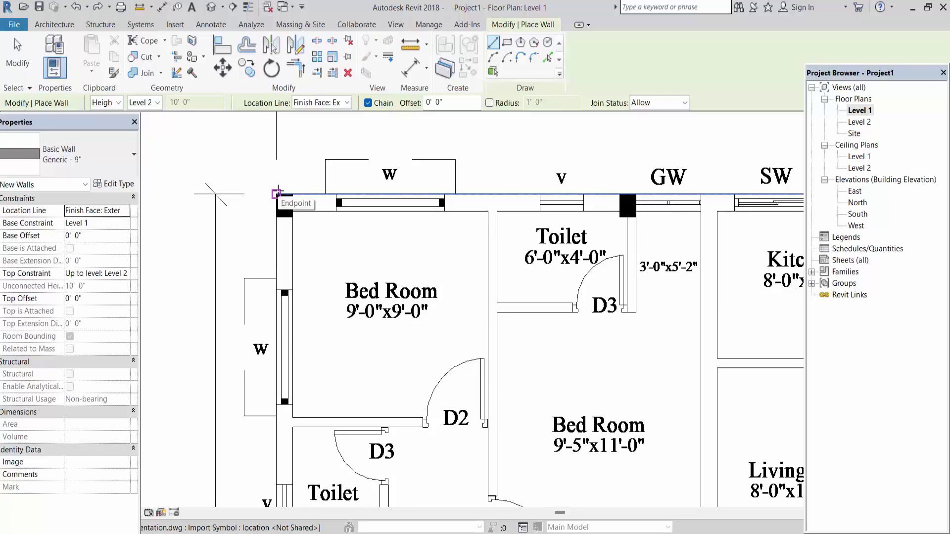
left_click(276, 193)
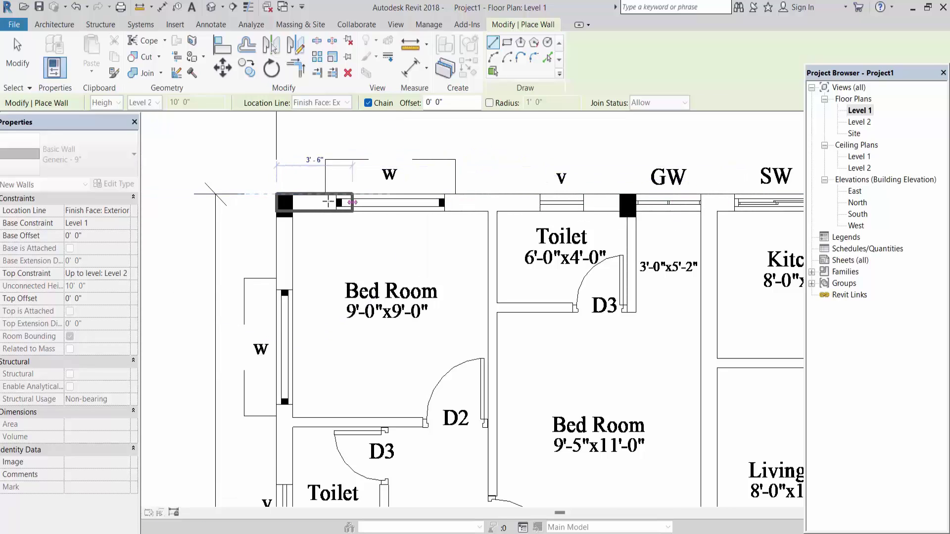
scroll(537, 210, "down", 2)
scroll(718, 201, "up", 2)
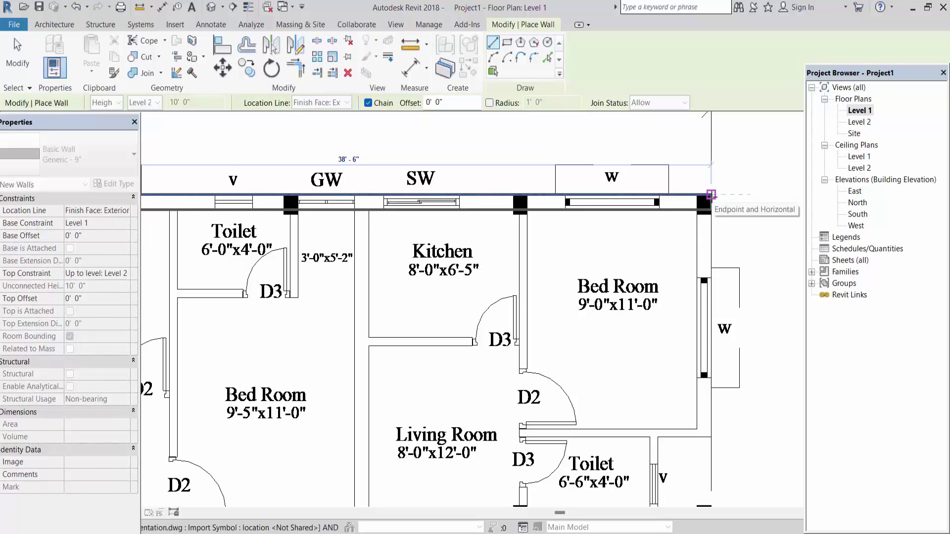
left_click(711, 194)
- Draw the east wall 12'-2" down from the northeast corner to the bedroom's south edge and end the chain
scroll(685, 218, "down", 2)
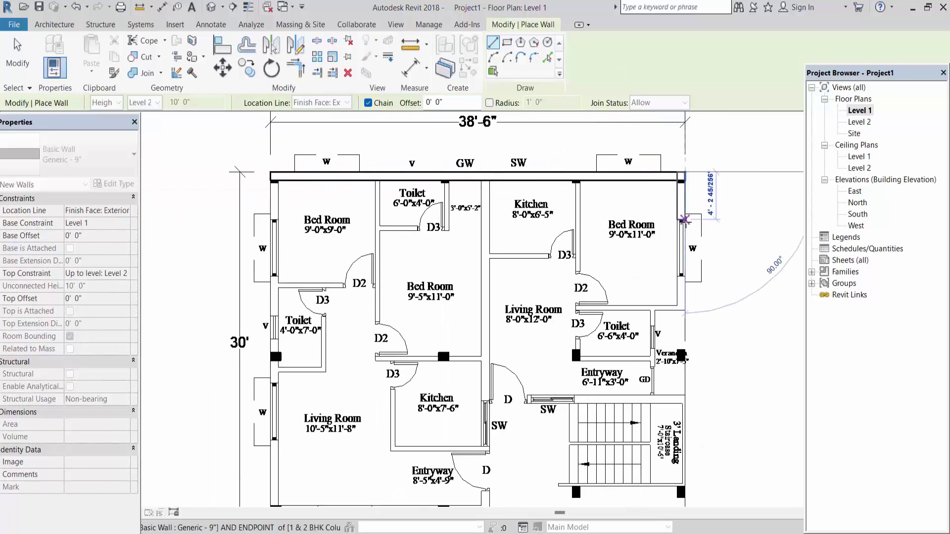
scroll(684, 219, "down", 3)
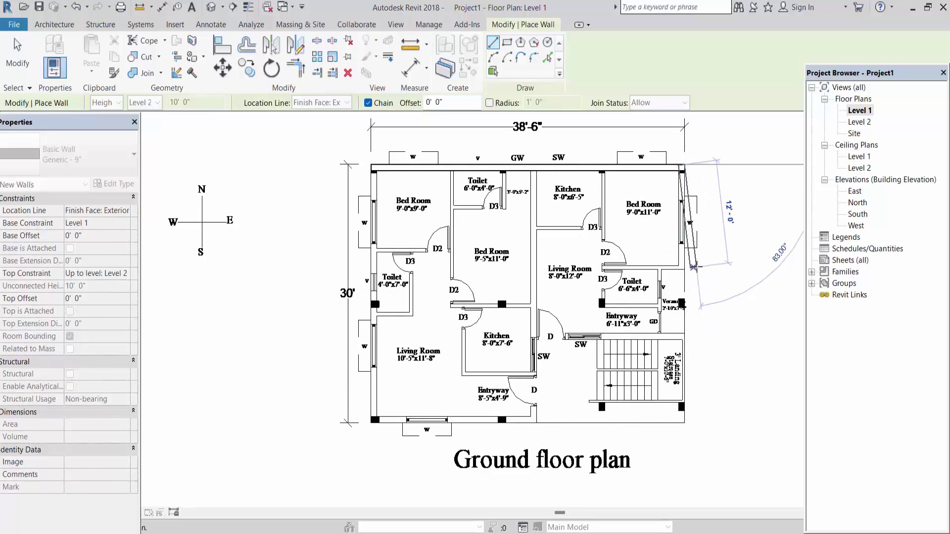
scroll(694, 267, "up", 4)
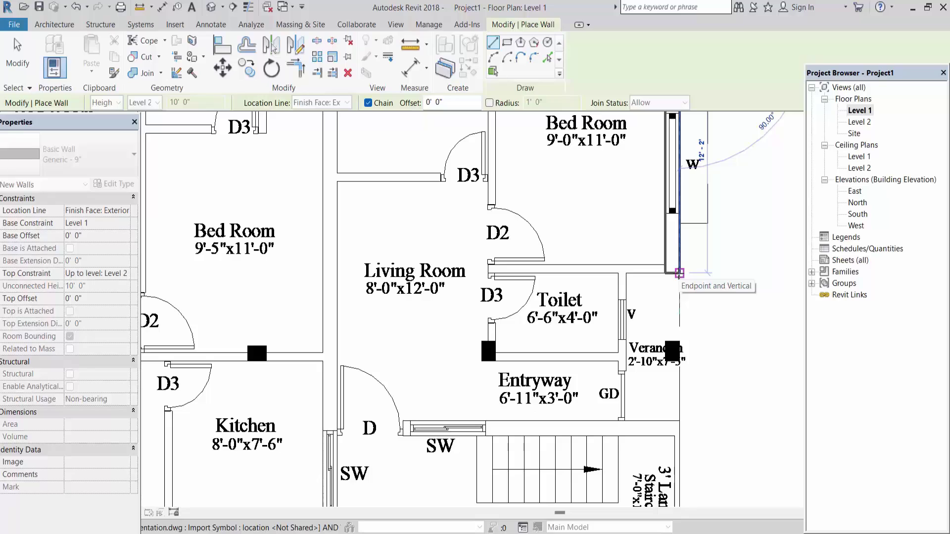
left_click(680, 273)
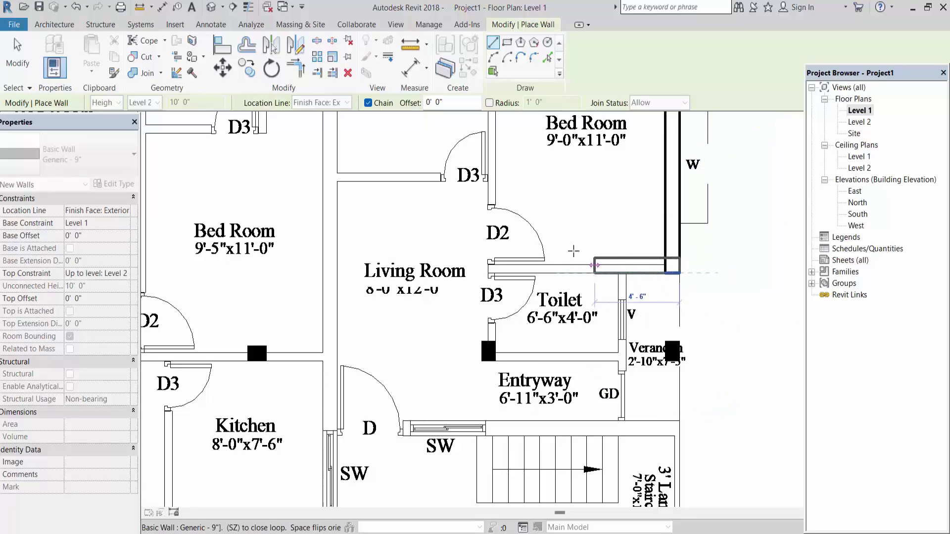
key("Escape")
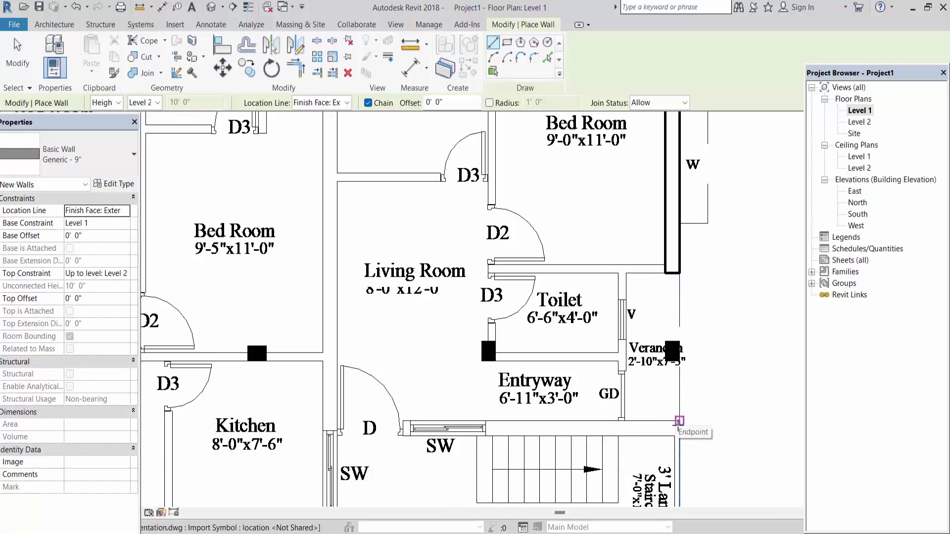
- Draw the 18'-8" wall above the staircase westward from the plan's east side, continuing north along the dividing wall to the north wall's inner face
left_click(678, 437)
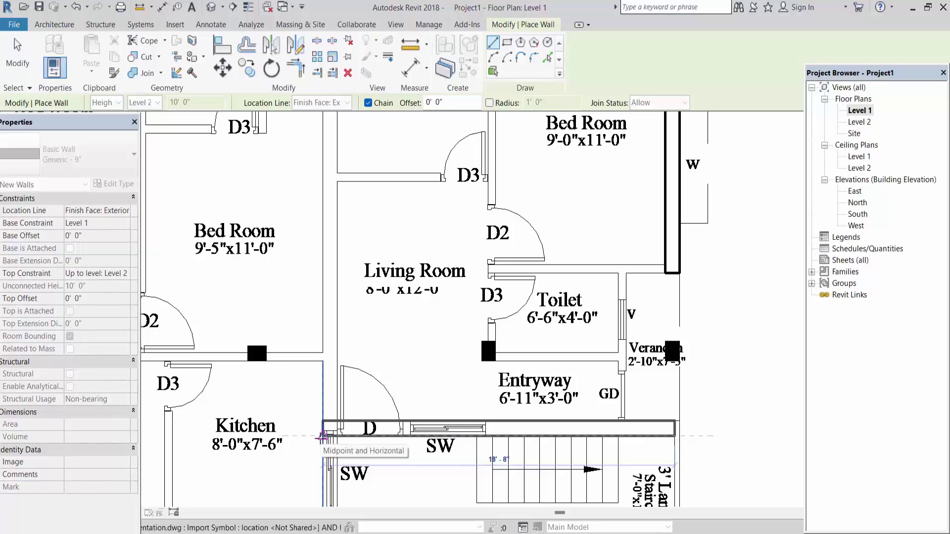
left_click(323, 437)
scroll(614, 326, "down", 3)
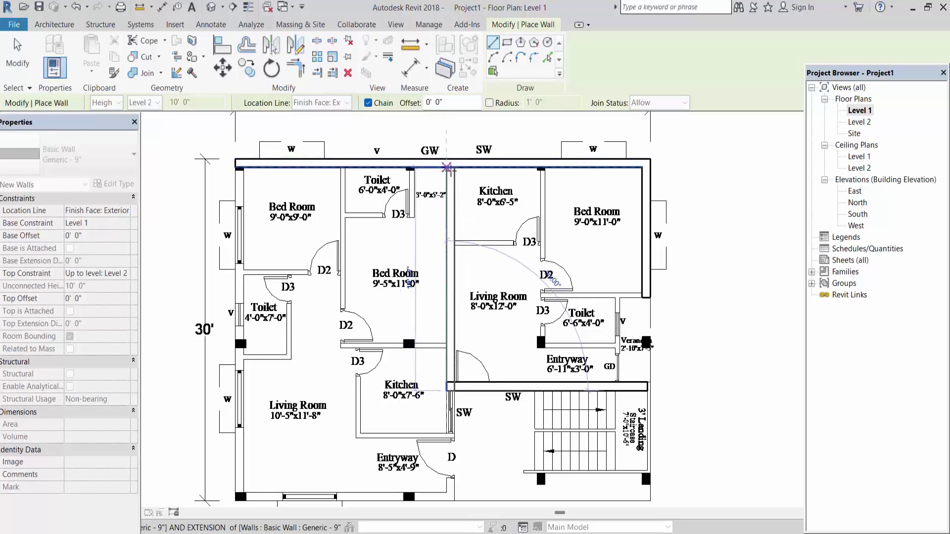
left_click(447, 168)
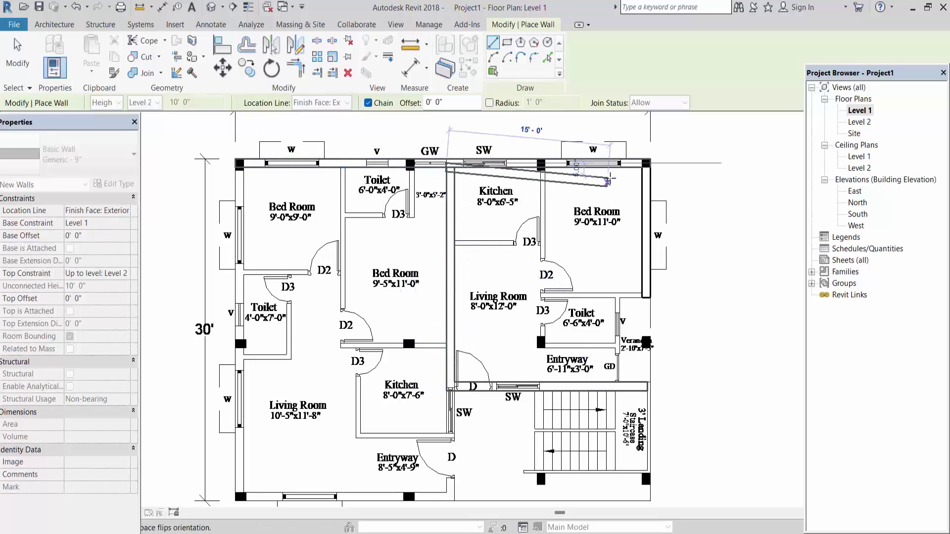
key("Escape")
- Draw the west wall from the north wall's inner face to the plan's southwest corner, flipped so its thickness lies inside the outline
scroll(601, 200, "down", 2)
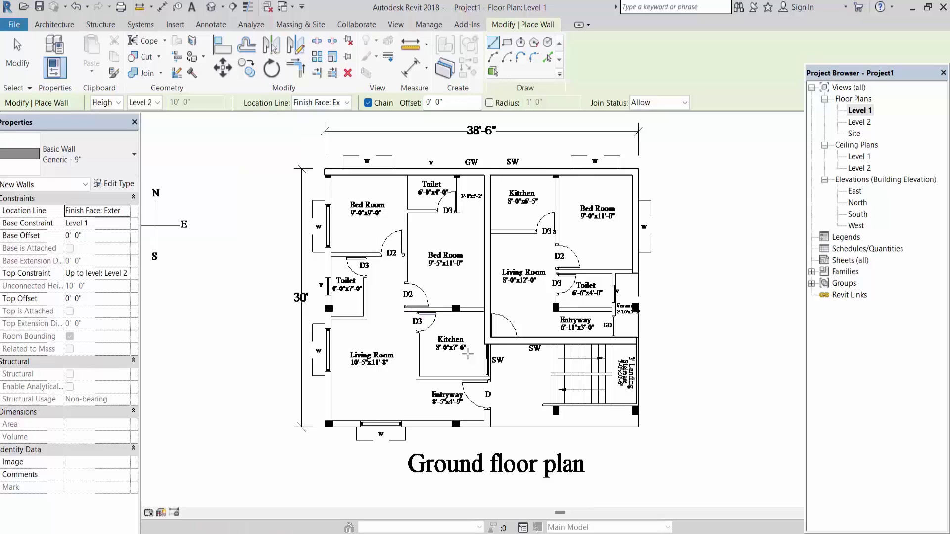
scroll(490, 346, "up", 2)
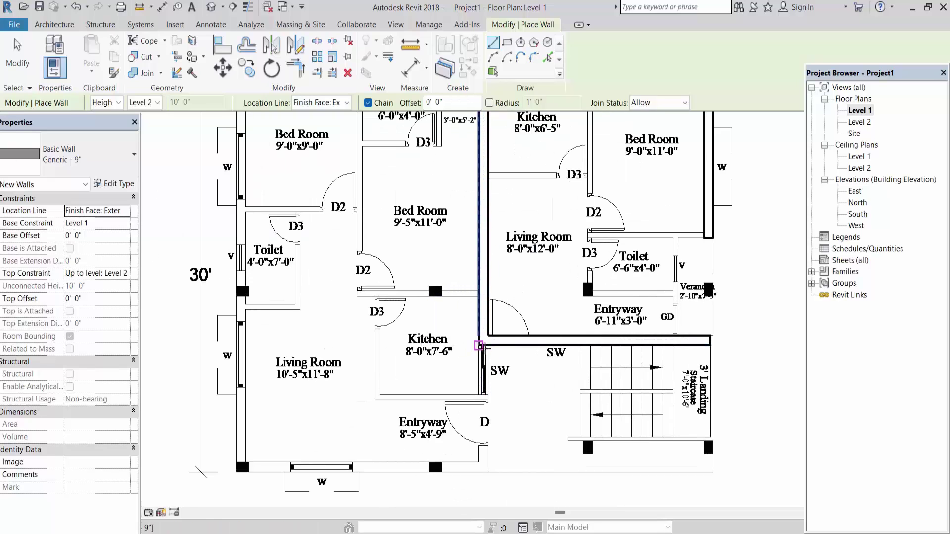
scroll(611, 340, "down", 2)
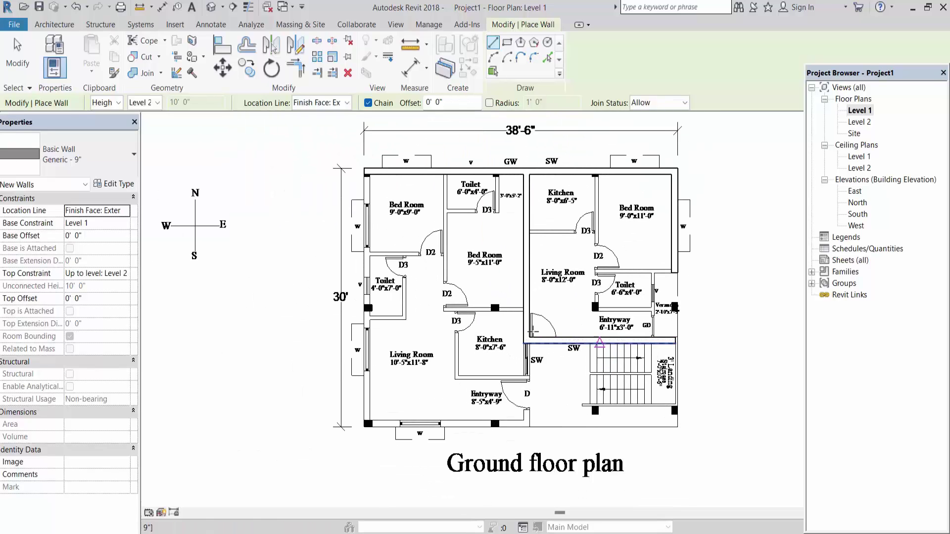
scroll(365, 183, "up", 4)
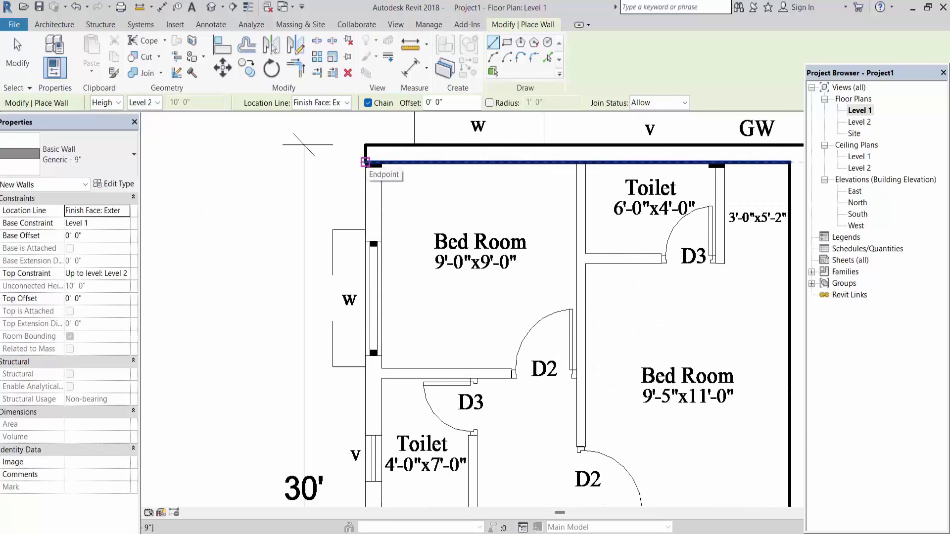
left_click(365, 162)
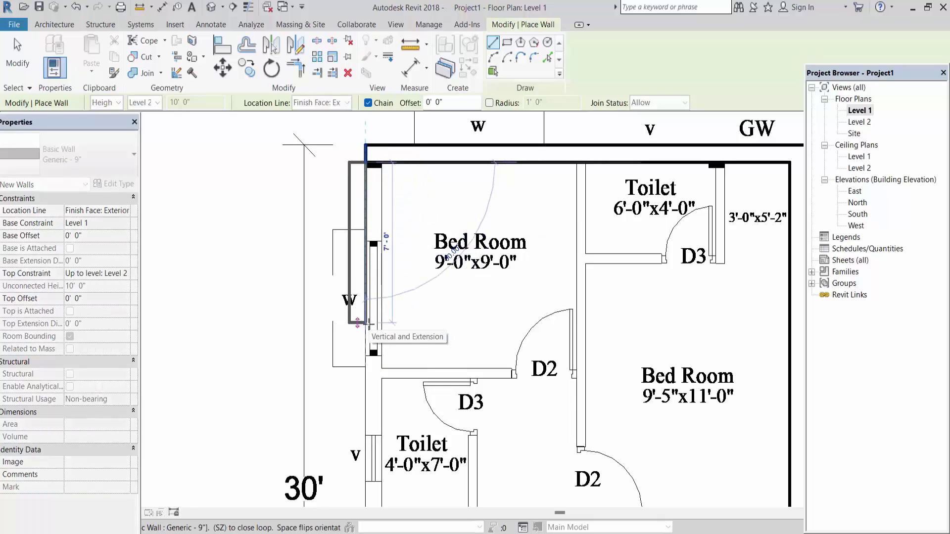
key("space")
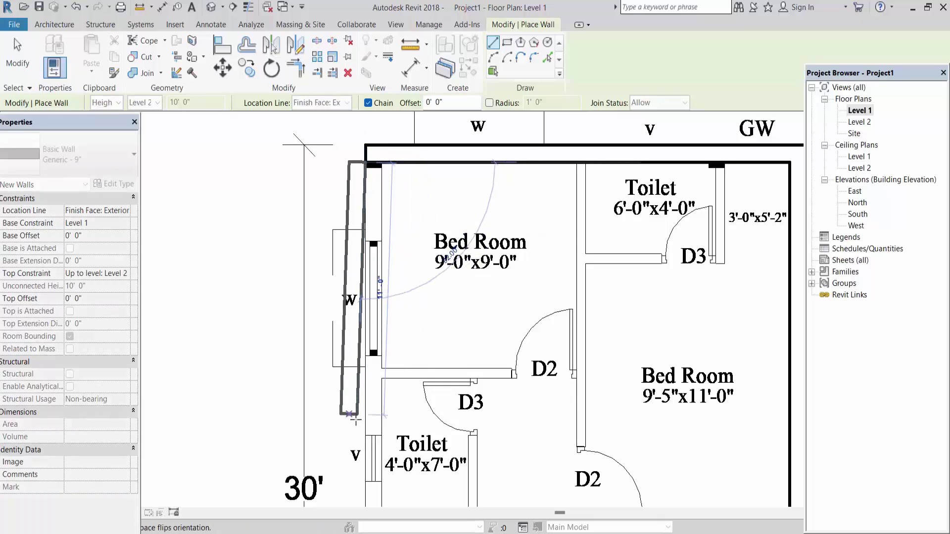
scroll(366, 297, "down", 3)
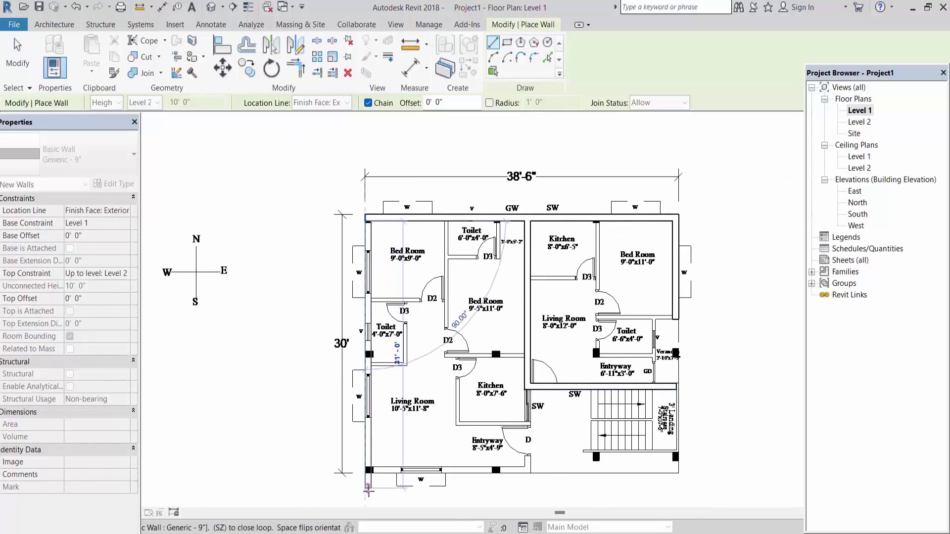
scroll(366, 469, "up", 5)
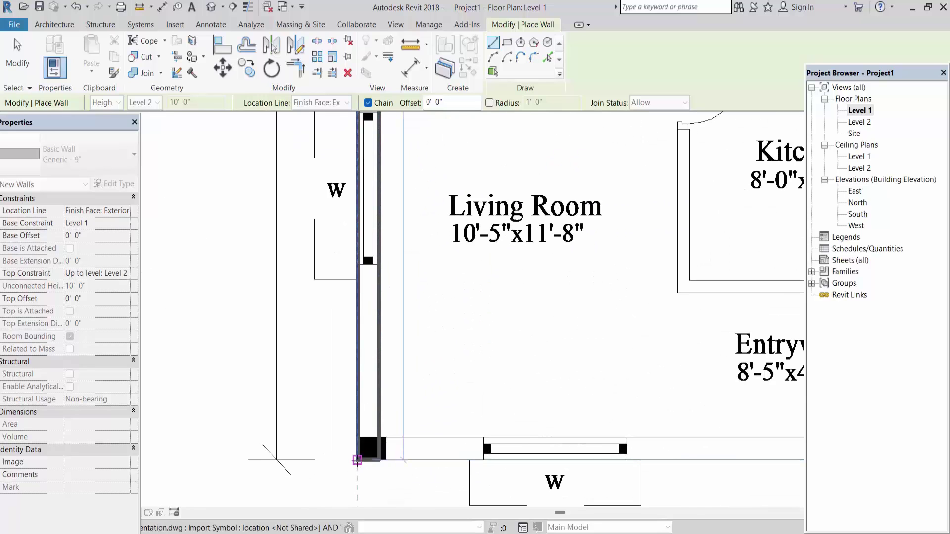
left_click(357, 460)
- Continue with the 20'-4" south wall from the southwest corner to the entryway's southeast corner
scroll(424, 436, "down", 4)
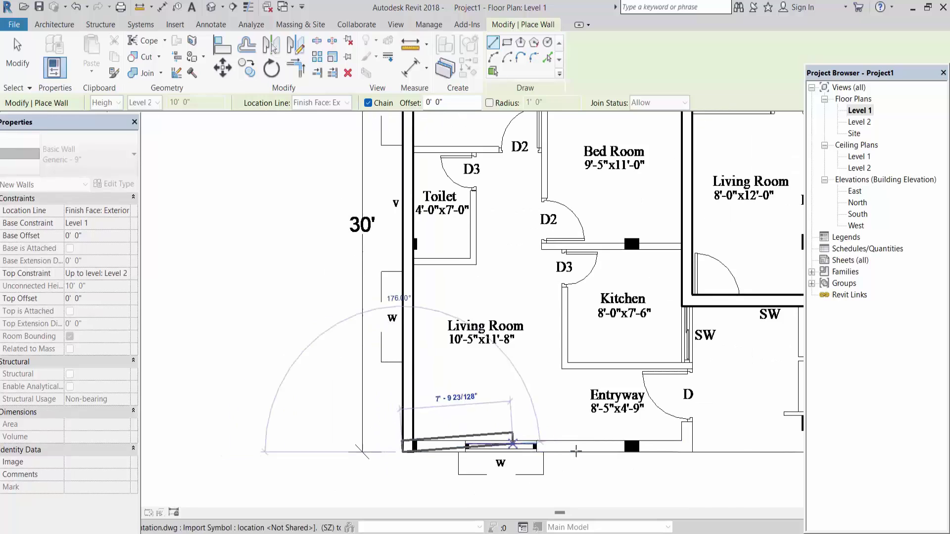
scroll(659, 461, "up", 3)
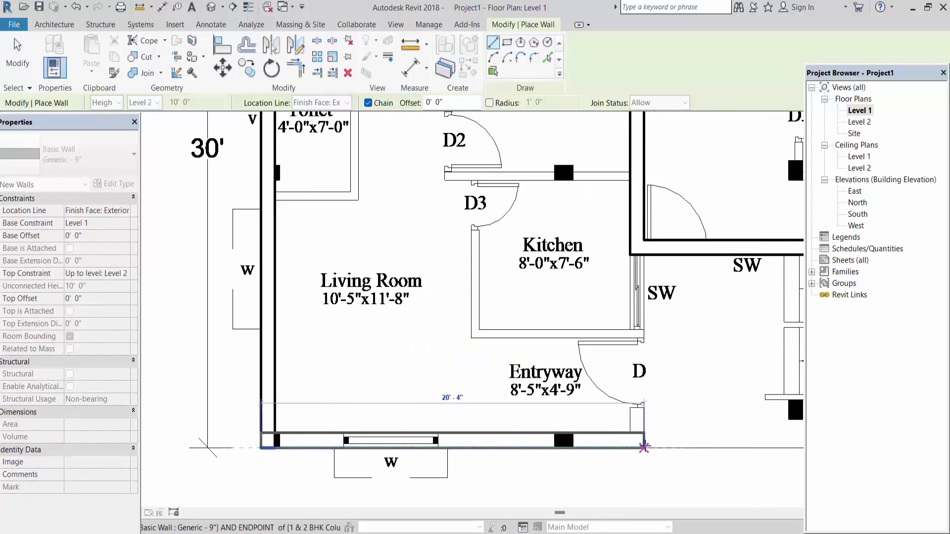
left_click(644, 447)
- Draw the entryway's 9'-8" east wall north to the outer face of the wall above the staircase, and end the chain
scroll(621, 344, "down", 1)
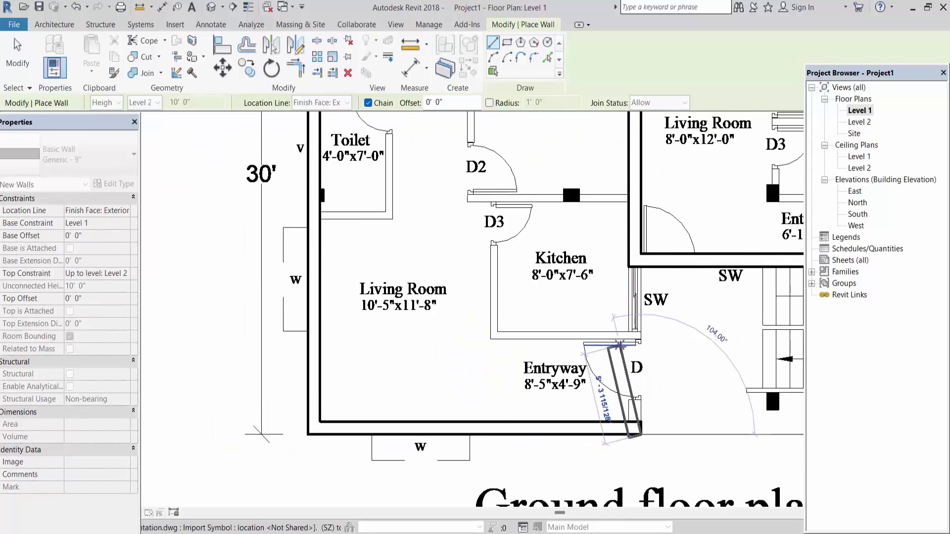
scroll(619, 344, "down", 2)
scroll(633, 321, "up", 3)
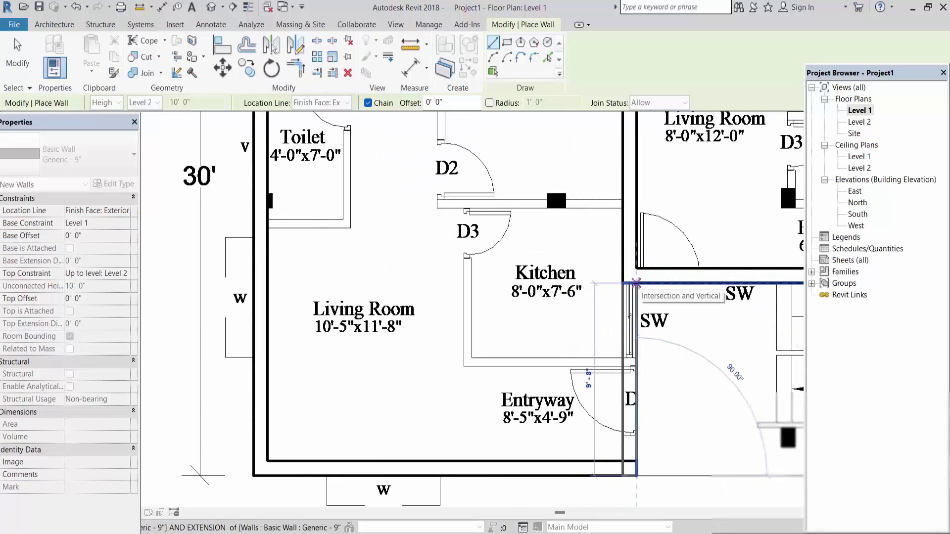
left_click(636, 283)
key("Escape")
scroll(593, 339, "down", 3)
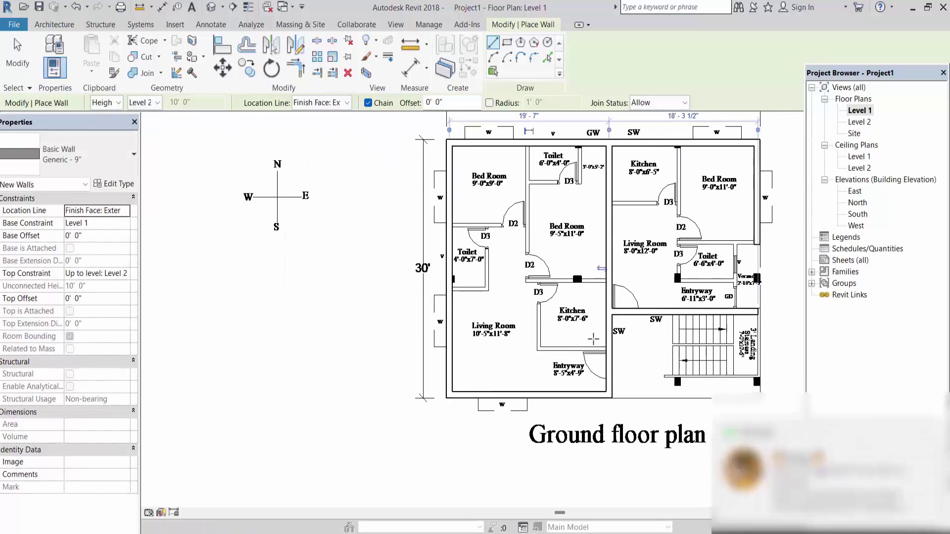
- Change the type of the walls being placed to Generic - 4.5"
scroll(593, 339, "down", 1)
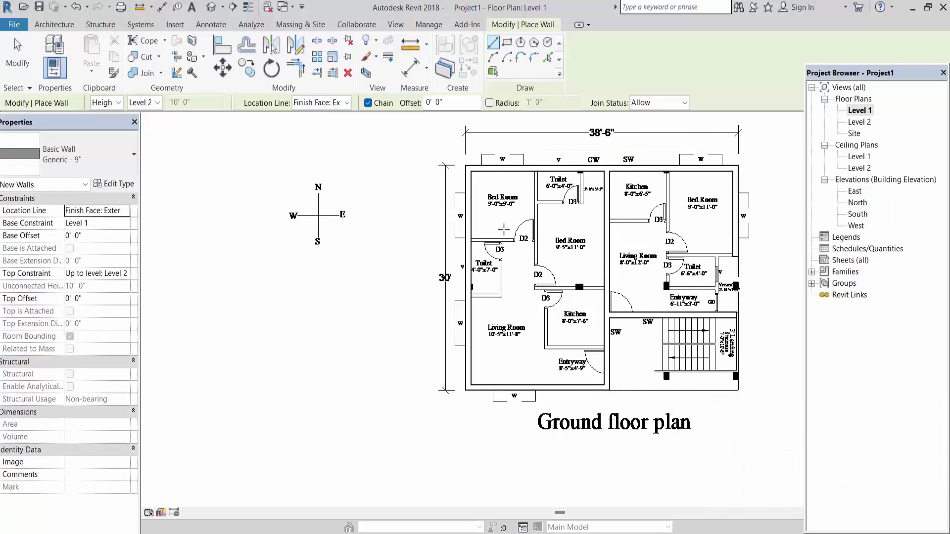
left_click(467, 195)
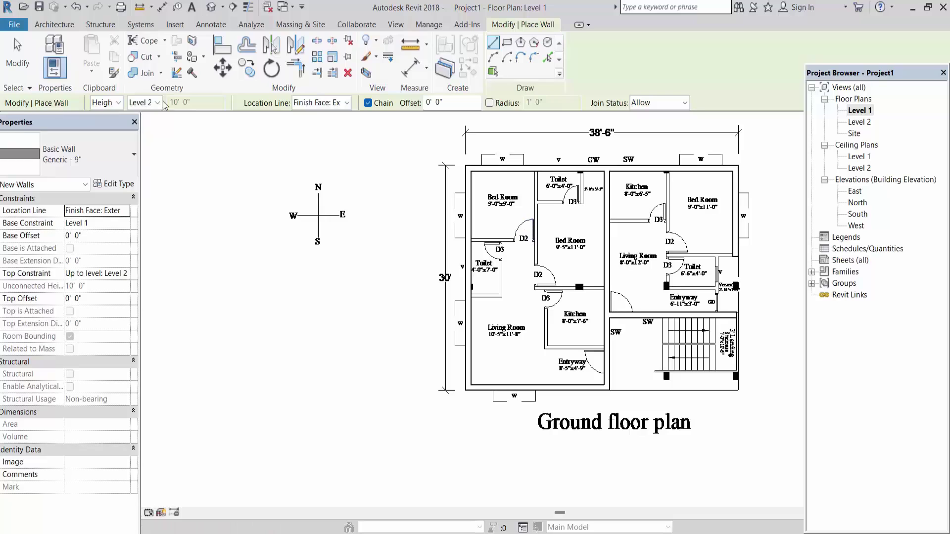
left_click(131, 155)
scroll(85, 284, "up", 3)
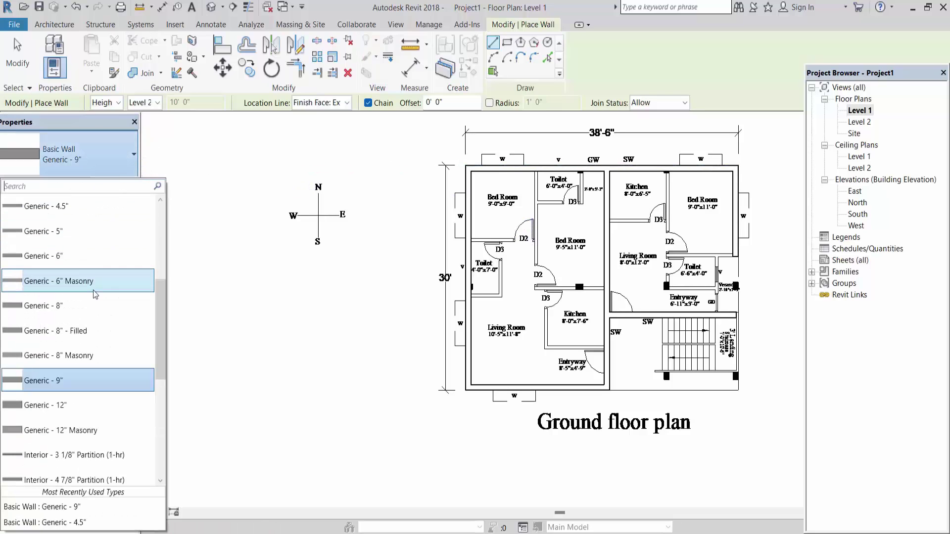
left_click(59, 206)
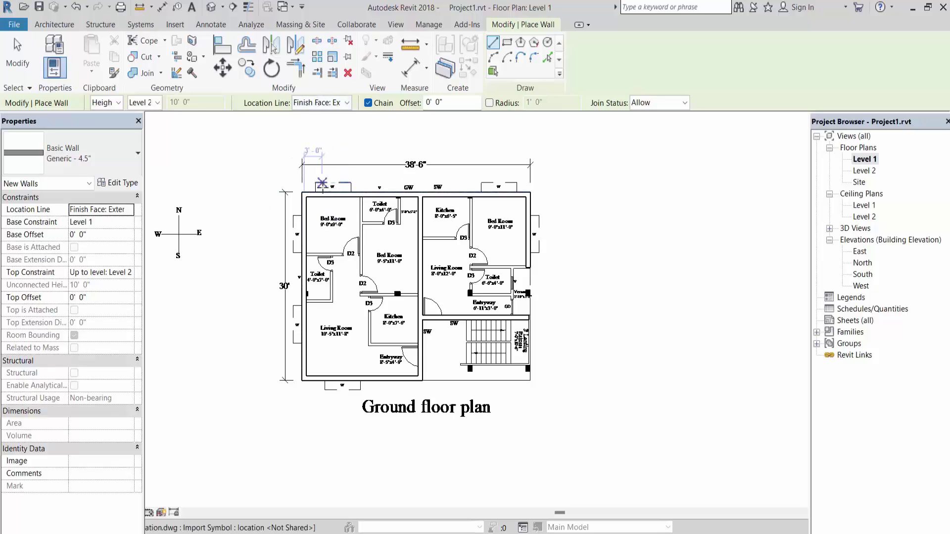
- Draw the 9'-0"x9'-0" bedroom's south wall east from the west wall, then its 9'-0" east wall up to the north wall's inner face
scroll(333, 256, "up", 5)
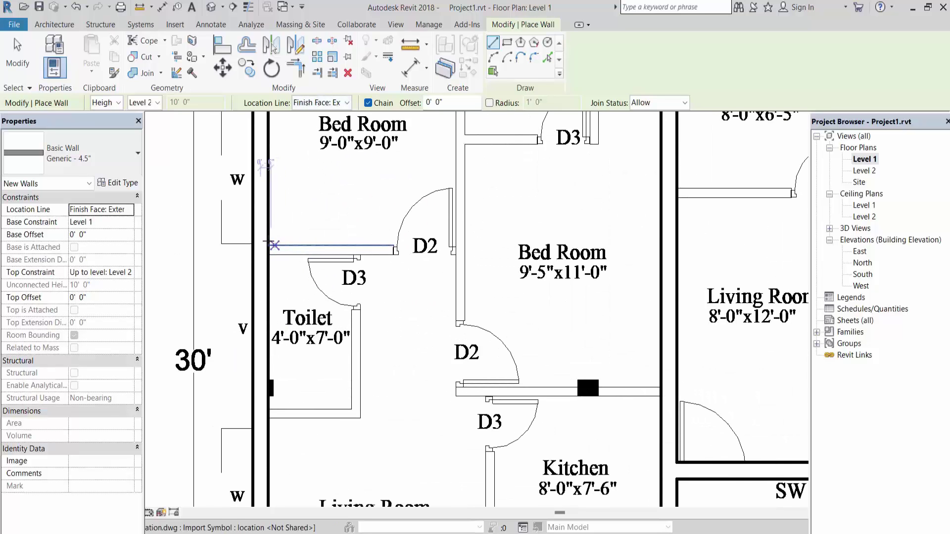
left_click(268, 245)
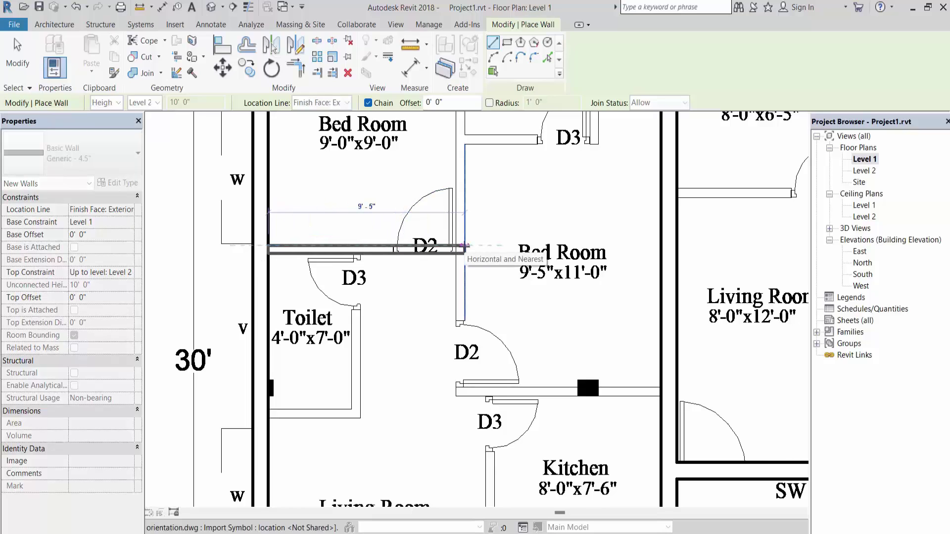
left_click(456, 247)
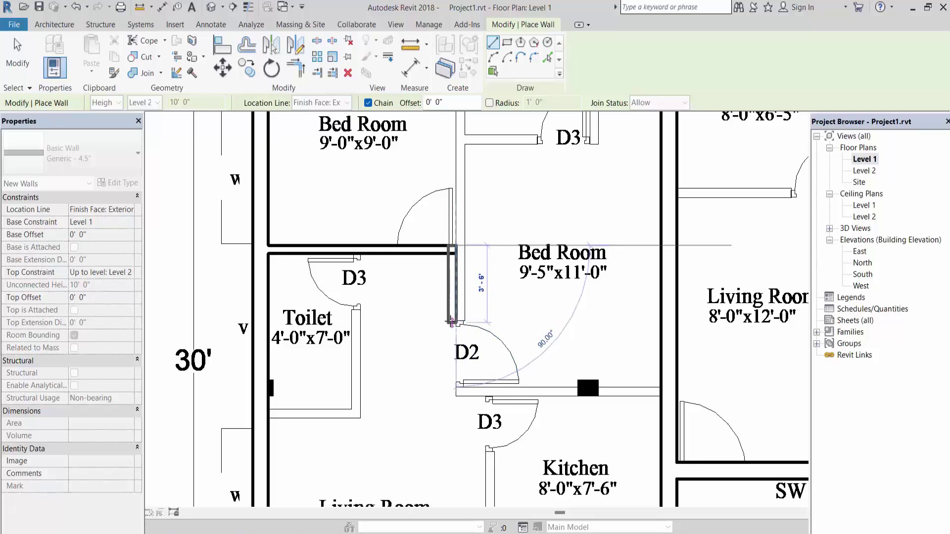
scroll(448, 208, "down", 3)
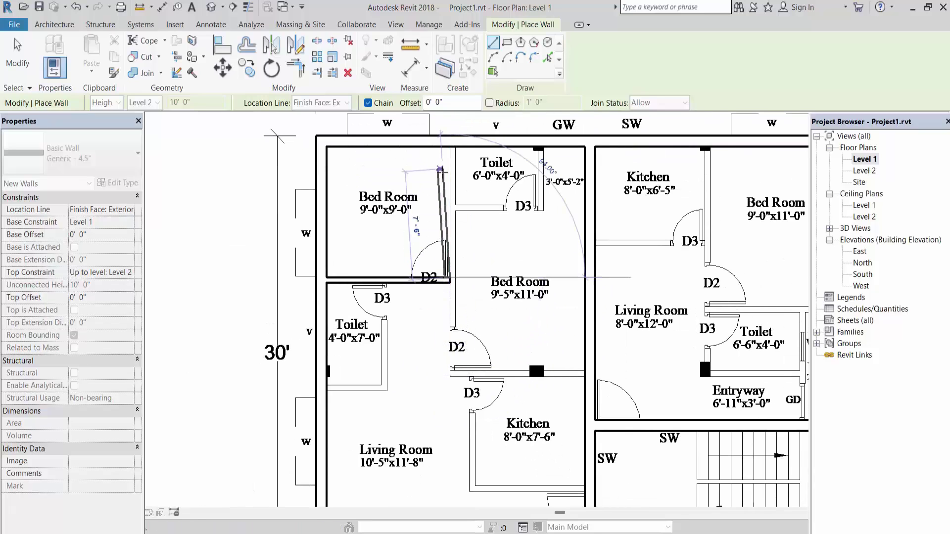
scroll(450, 149, "up", 2)
scroll(450, 147, "up", 1)
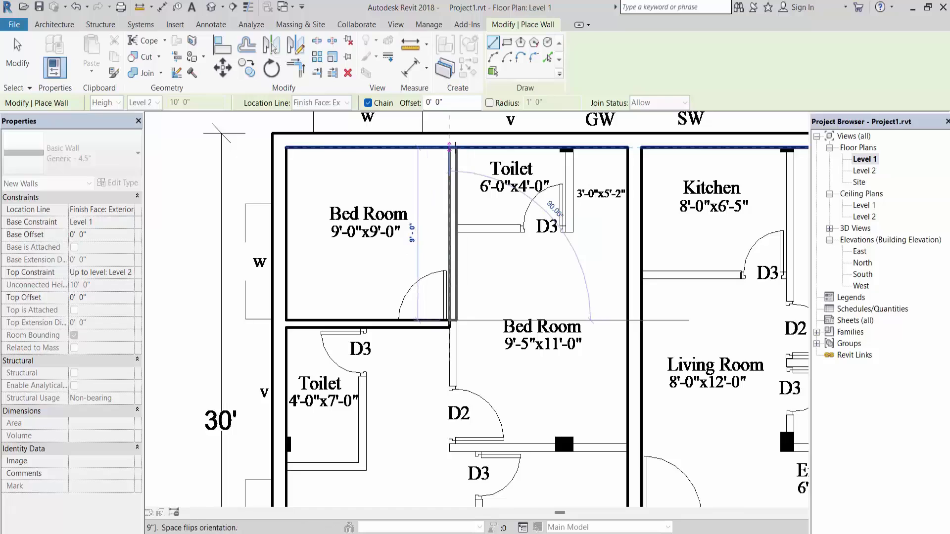
left_click(449, 147)
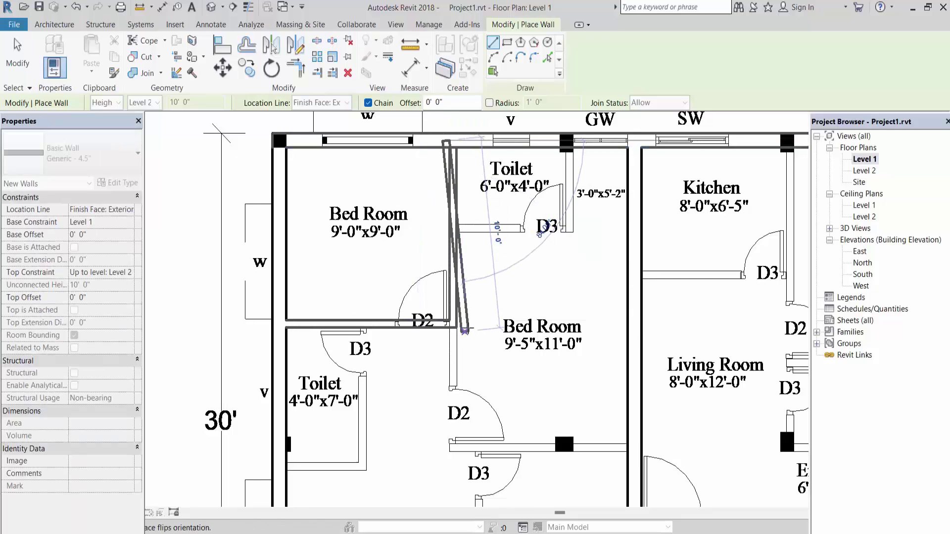
key("Escape")
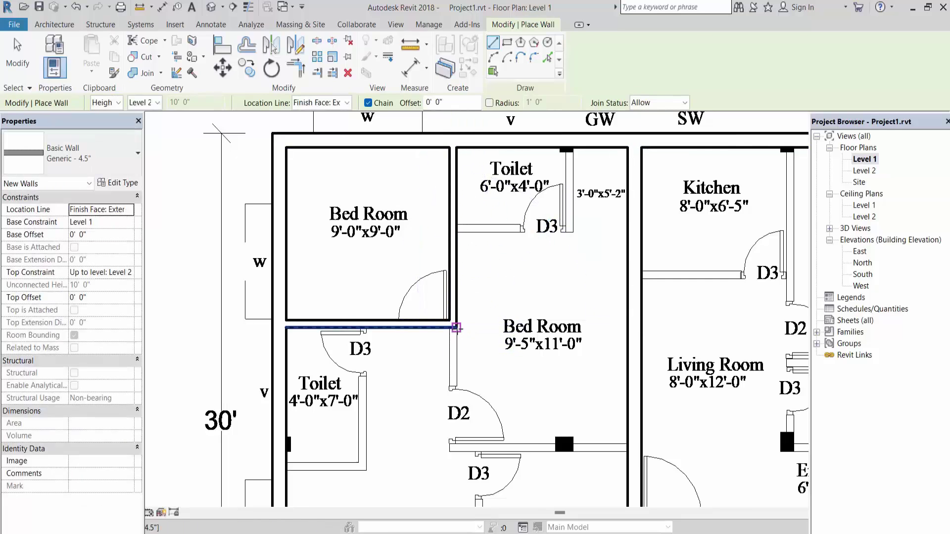
- Draw the 9'-5"x11'-0" bedroom's west wall south from the smaller bedroom's southeast corner, then its south wall east to the dividing wall
left_click(455, 327)
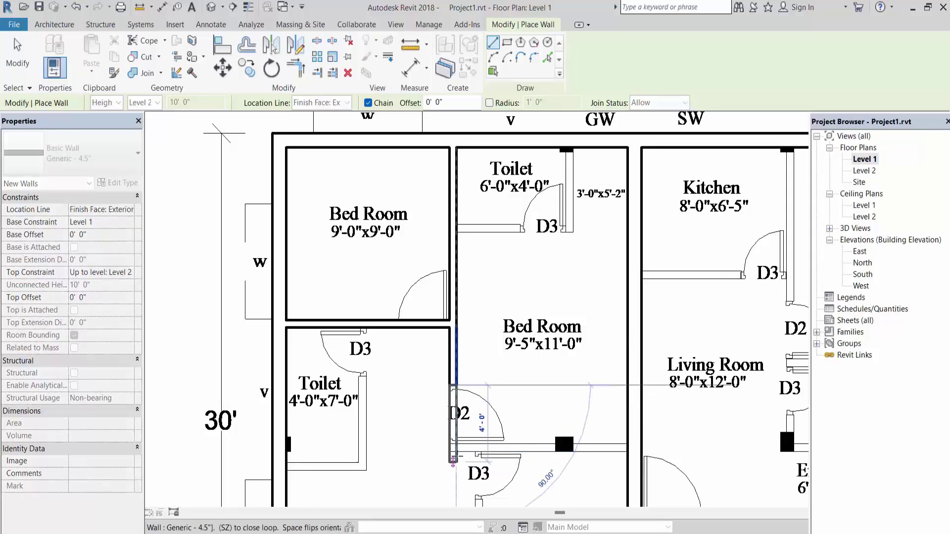
left_click(456, 451)
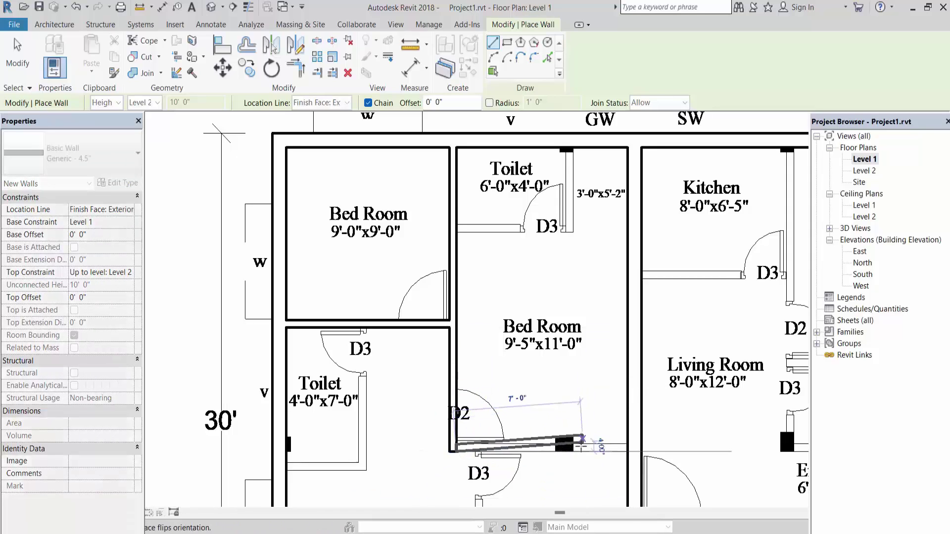
left_click(628, 451)
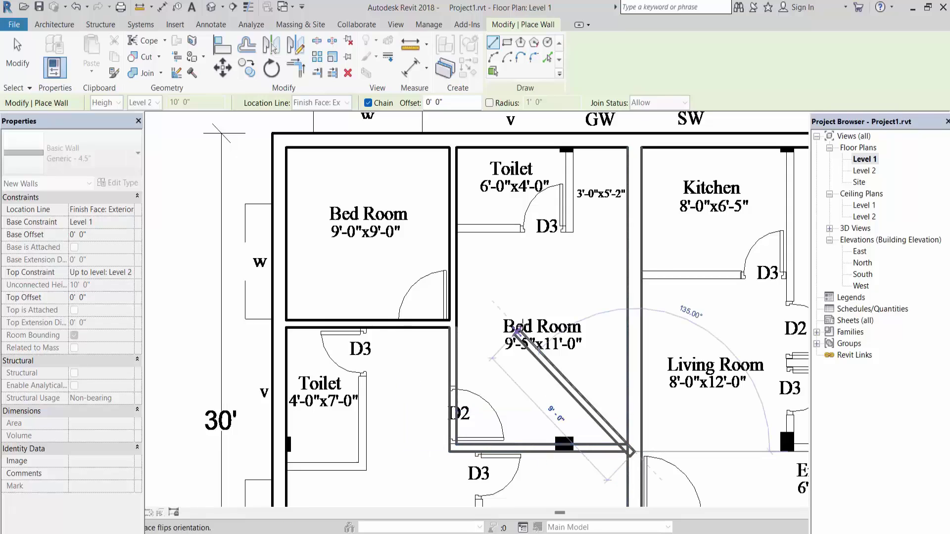
key("Escape")
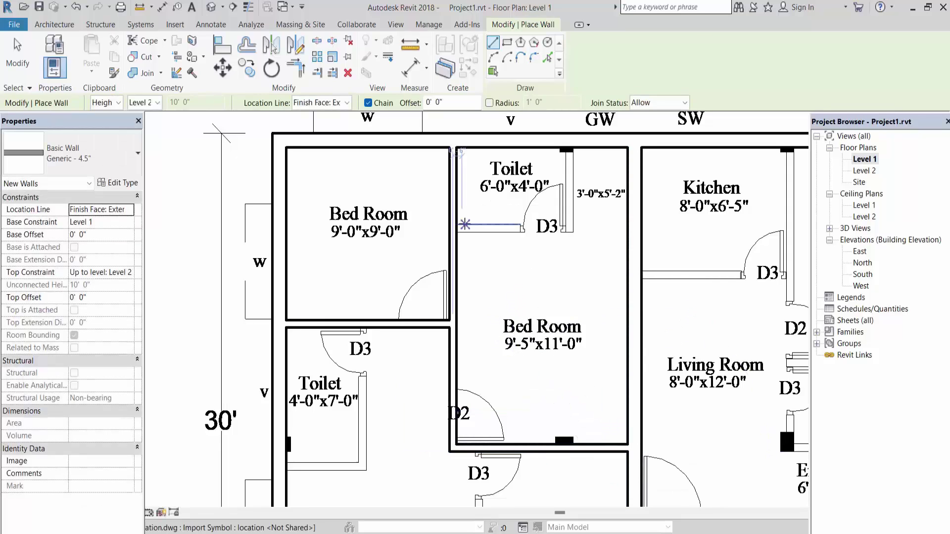
- Draw the 6'-0"x4'-0" toilet's south wall from the bedroom partition and its east wall north to the outer wall's inner face
left_click(456, 224)
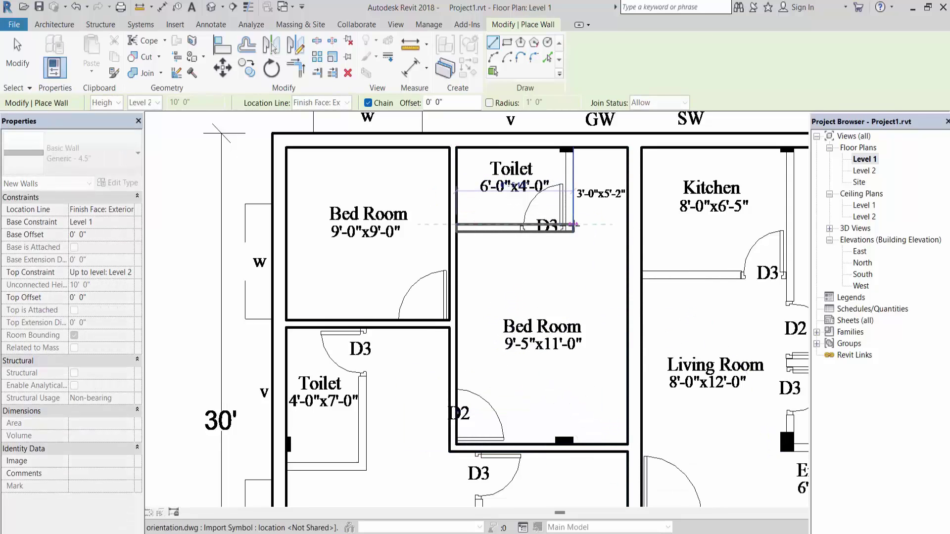
left_click(573, 224)
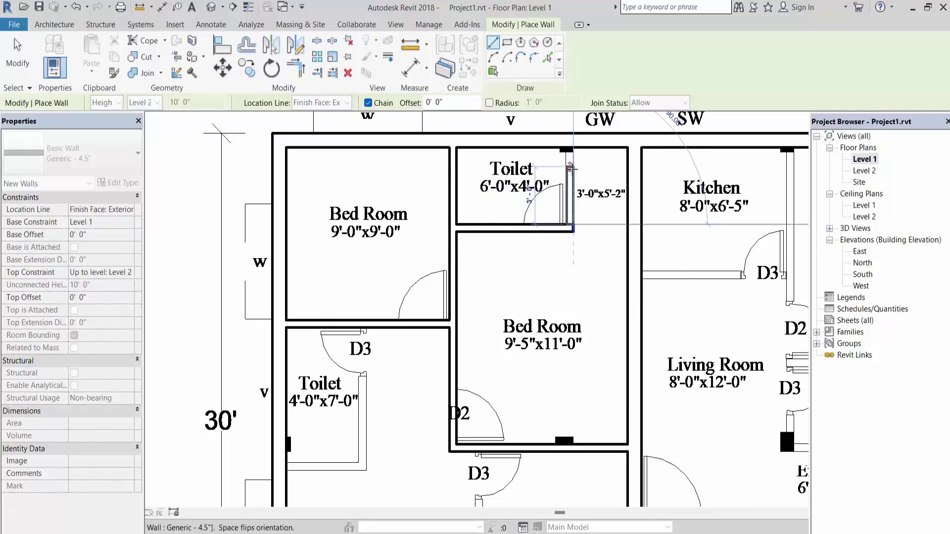
left_click(573, 147)
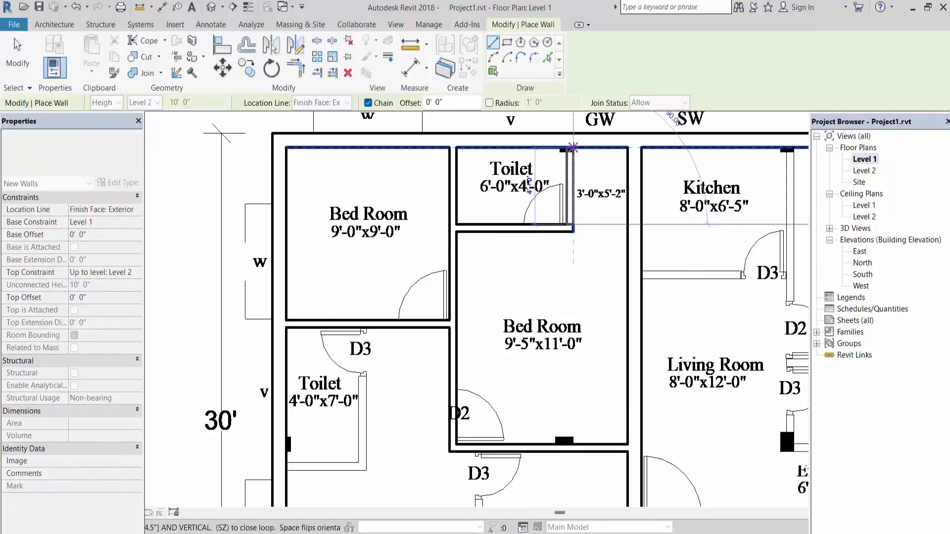
key("Escape")
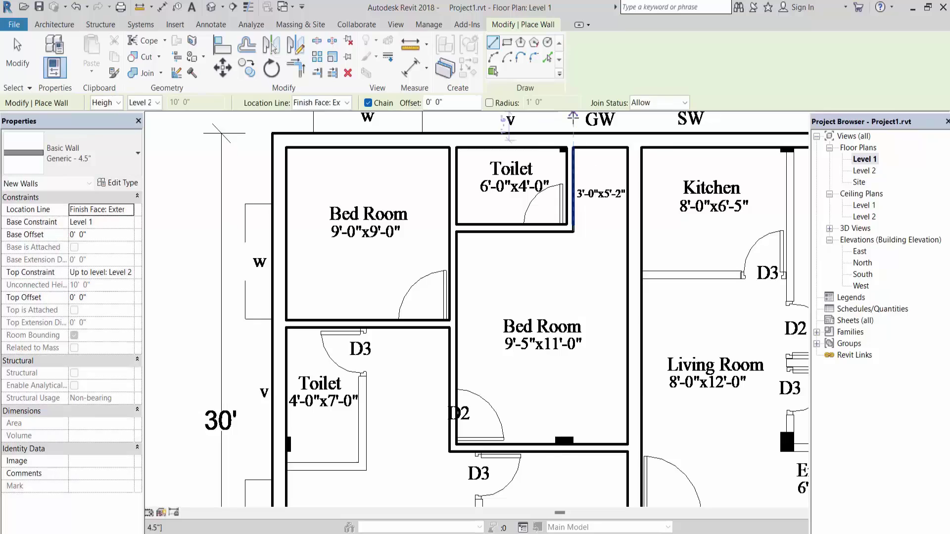
- Draw the 4'-0"x7'-0" toilet's south wall from the west wall and its east wall north to the bedroom's south wall
scroll(608, 229, "down", 3)
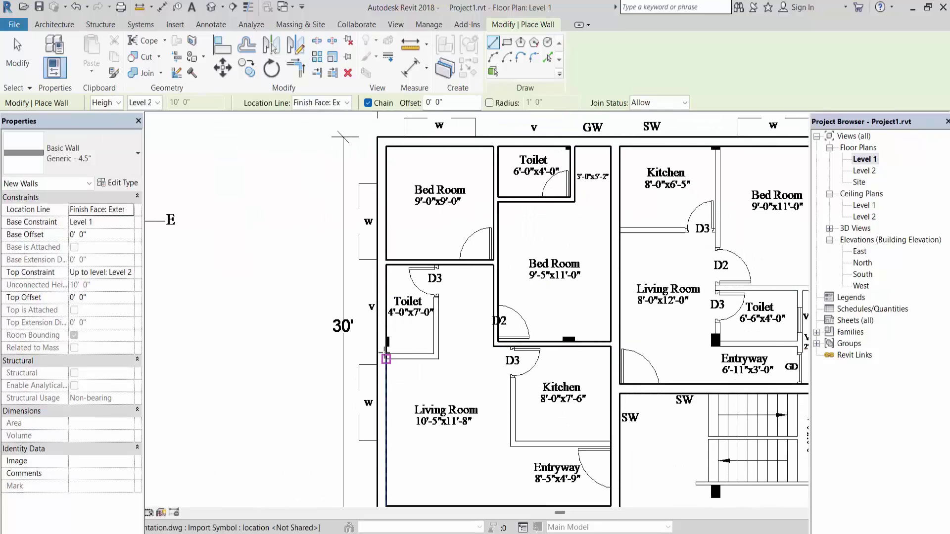
scroll(386, 359, "up", 2)
left_click(387, 358)
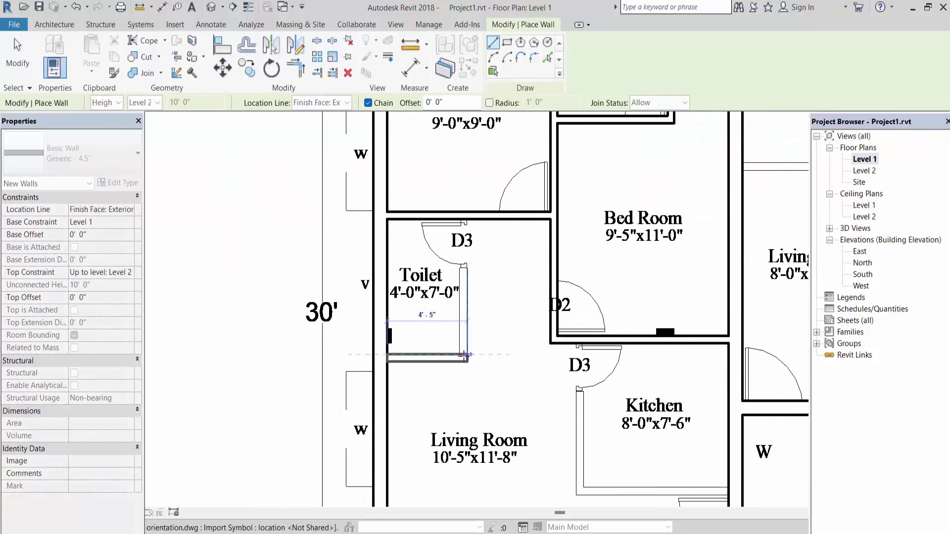
left_click(464, 356)
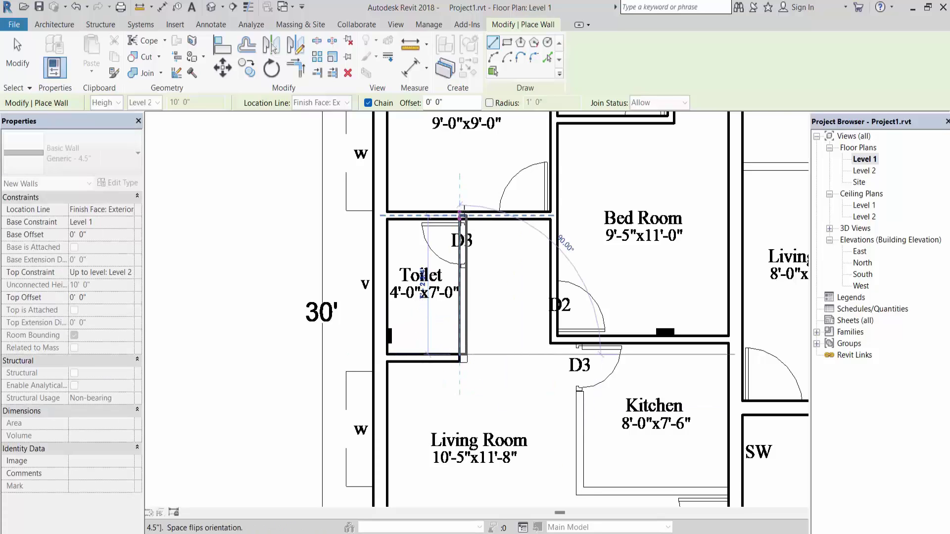
scroll(461, 215, "up", 2)
left_click(453, 229)
scroll(453, 229, "down", 5)
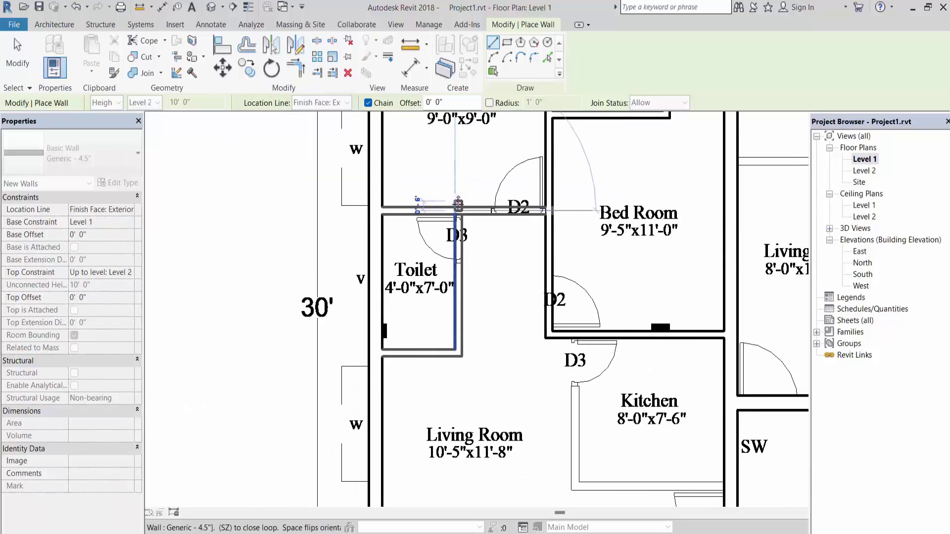
key("Escape")
scroll(458, 198, "up", 3)
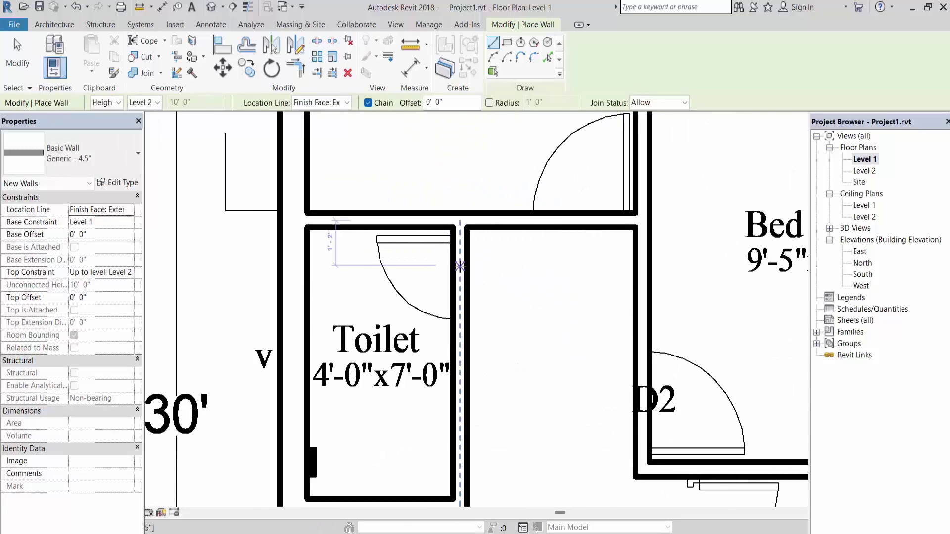
- Draw the 8'-0"x7'-6" kitchen's south wall west from the dividing wall and its west wall north to the bedroom's south wall
scroll(540, 391, "down", 4)
scroll(427, 314, "down", 2)
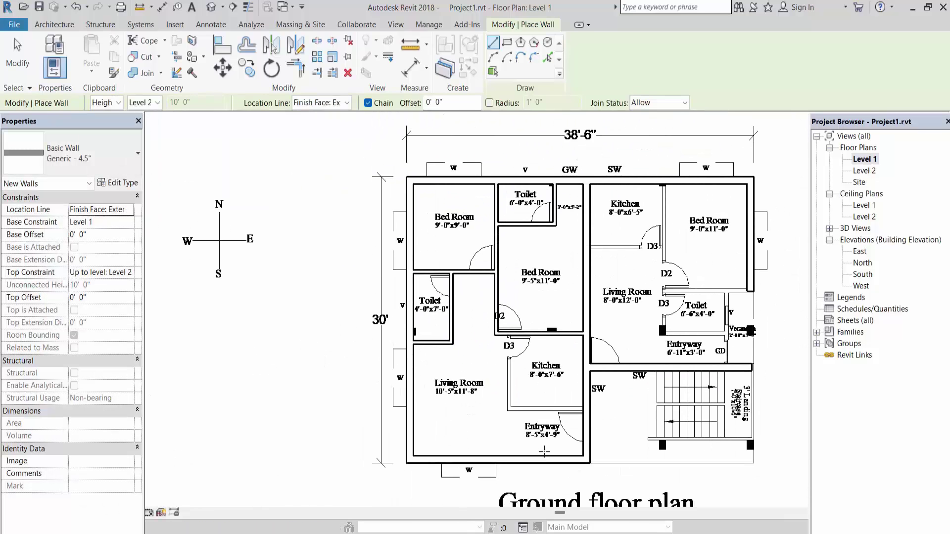
scroll(562, 398, "up", 5)
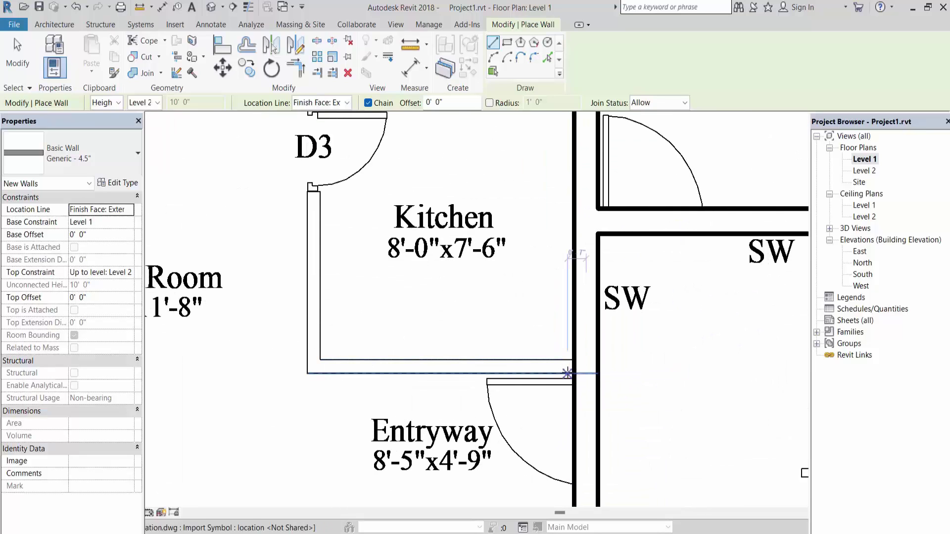
left_click(573, 374)
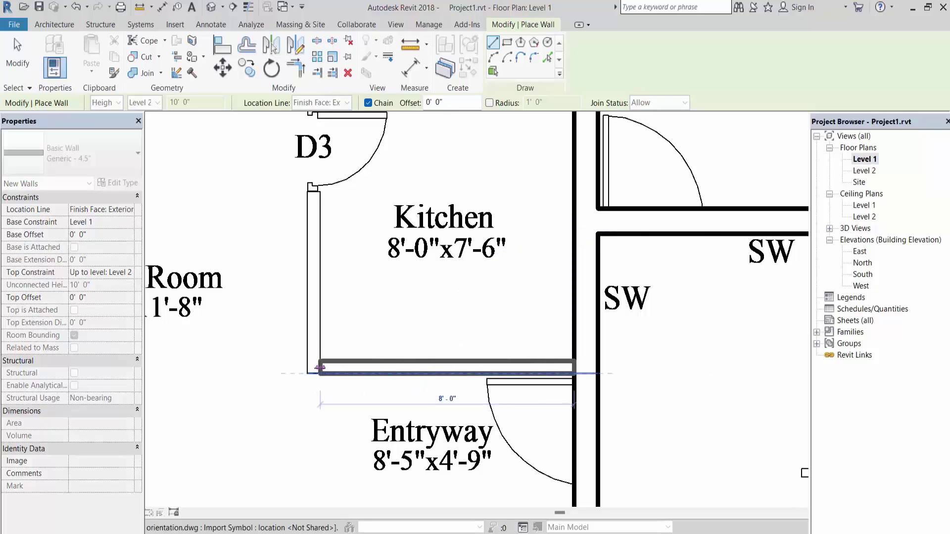
left_click(319, 367)
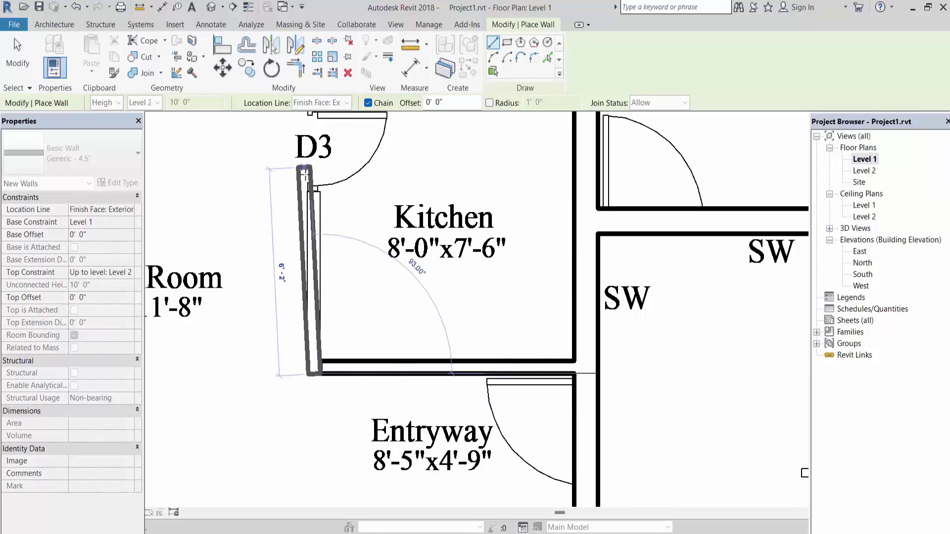
scroll(305, 172, "down", 3)
scroll(307, 203, "up", 3)
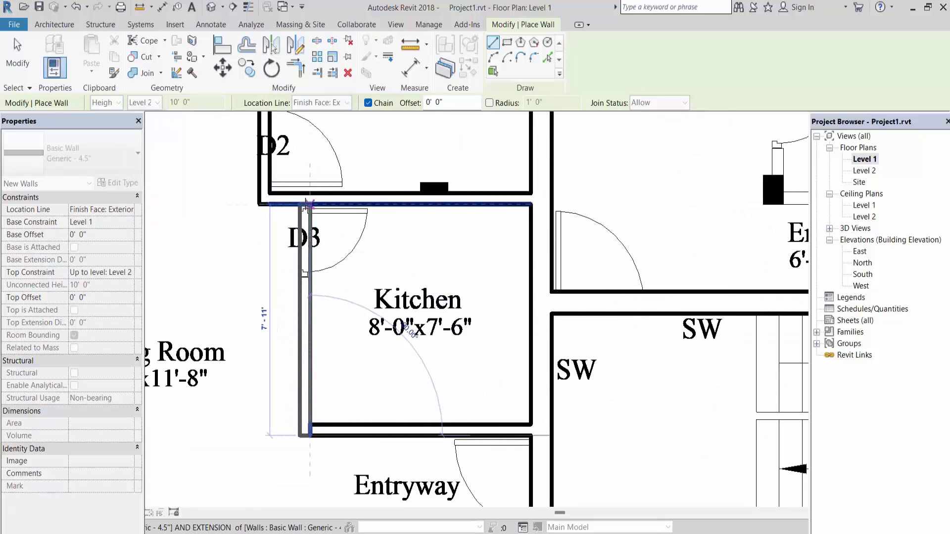
left_click(307, 204)
key("Escape")
scroll(393, 297, "down", 4)
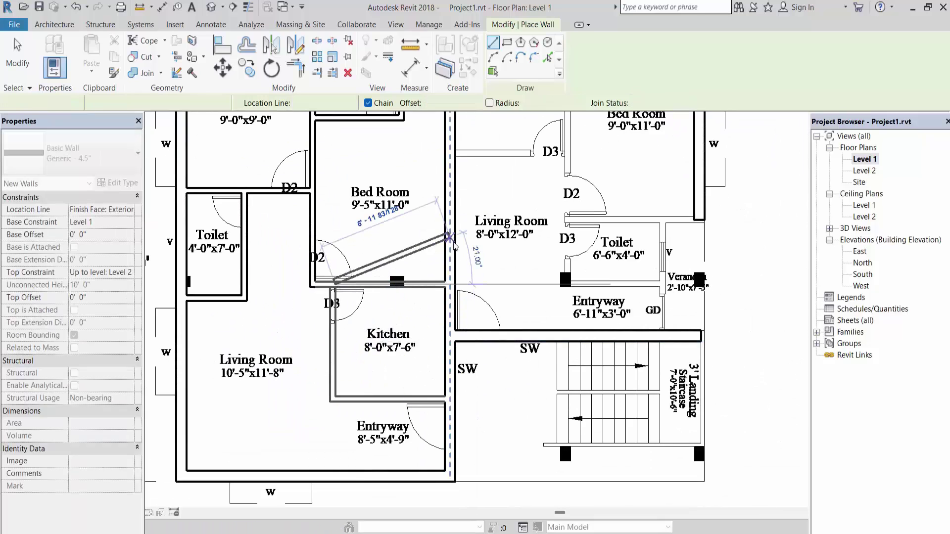
scroll(509, 265, "up", 4)
scroll(265, 281, "down", 3)
scroll(402, 250, "up", 3)
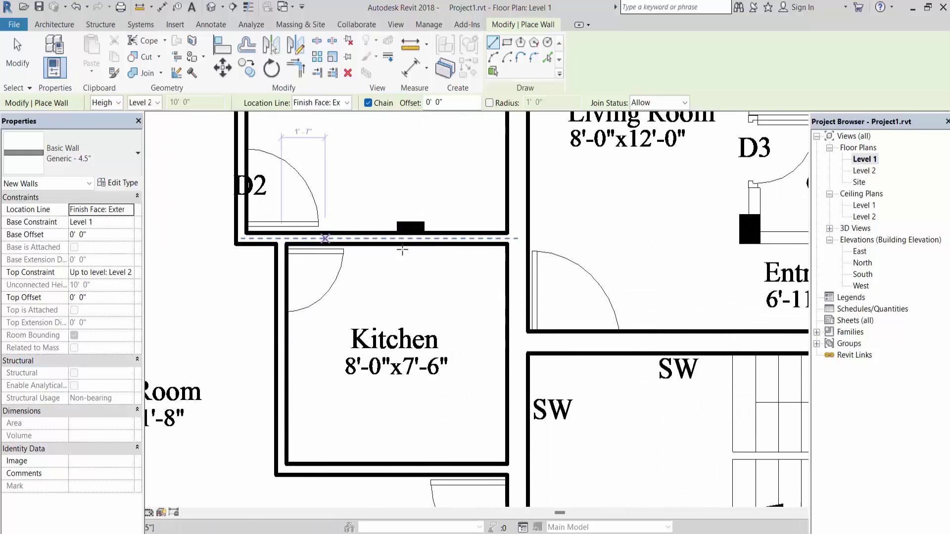
- Draw the 8'-0"x6'-5" kitchen's south wall east from the dividing wall and its east wall north to the outer wall's inner face
scroll(323, 234, "down", 2)
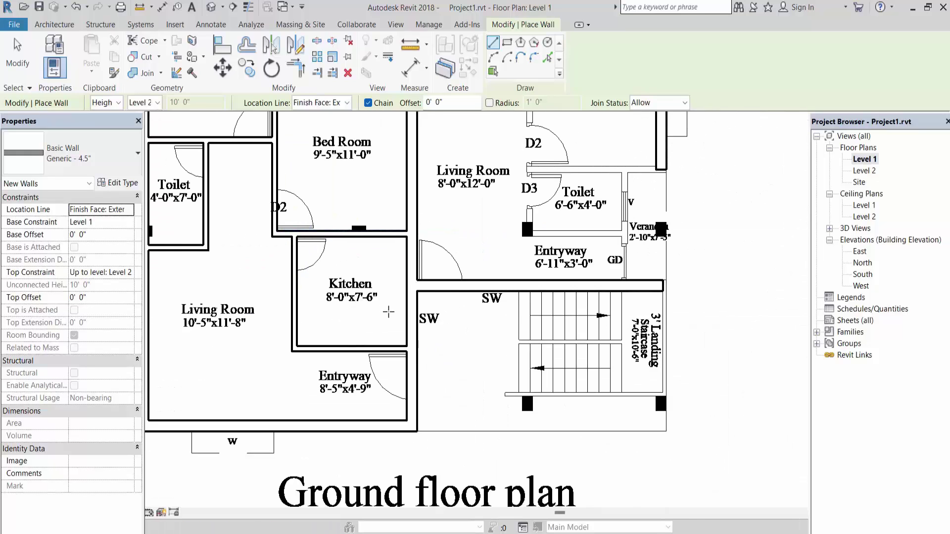
scroll(389, 312, "down", 2)
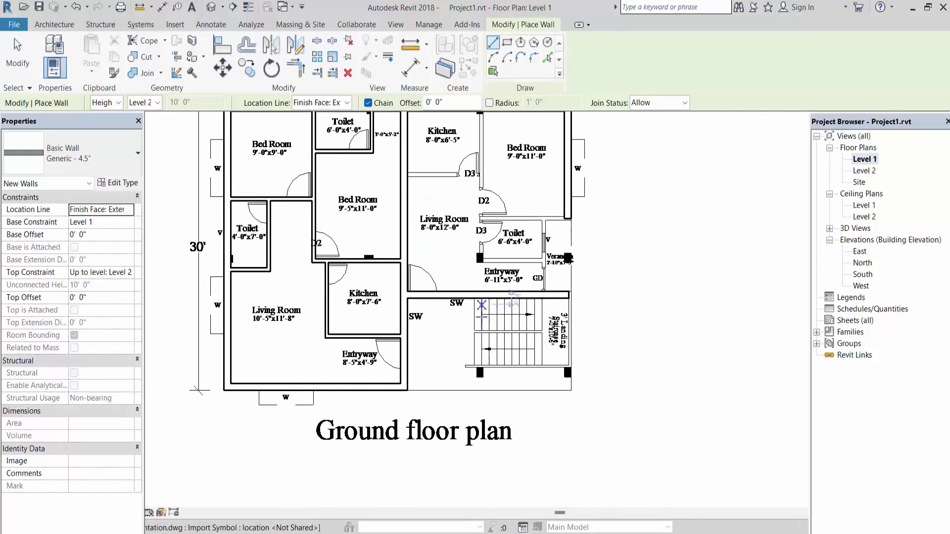
scroll(481, 305, "down", 2)
scroll(403, 254, "up", 4)
scroll(408, 258, "up", 2)
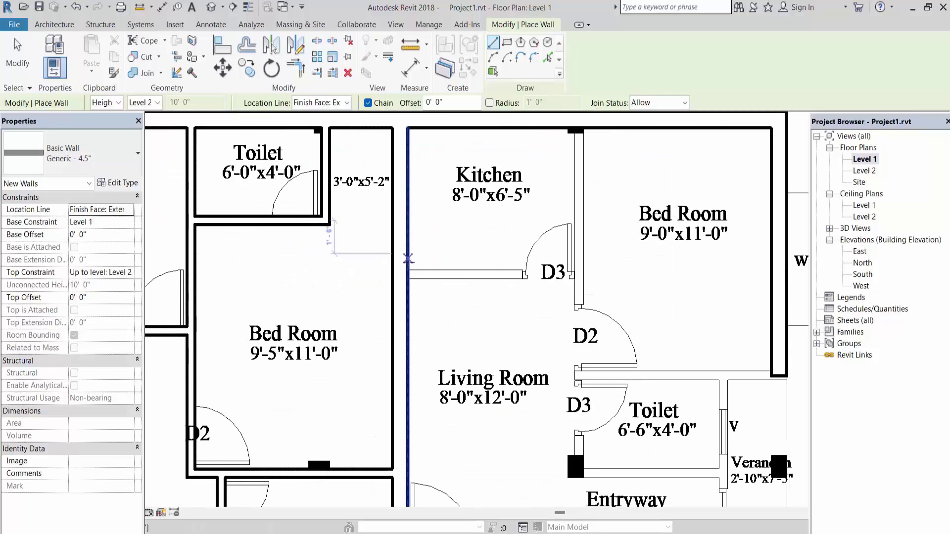
left_click(408, 272)
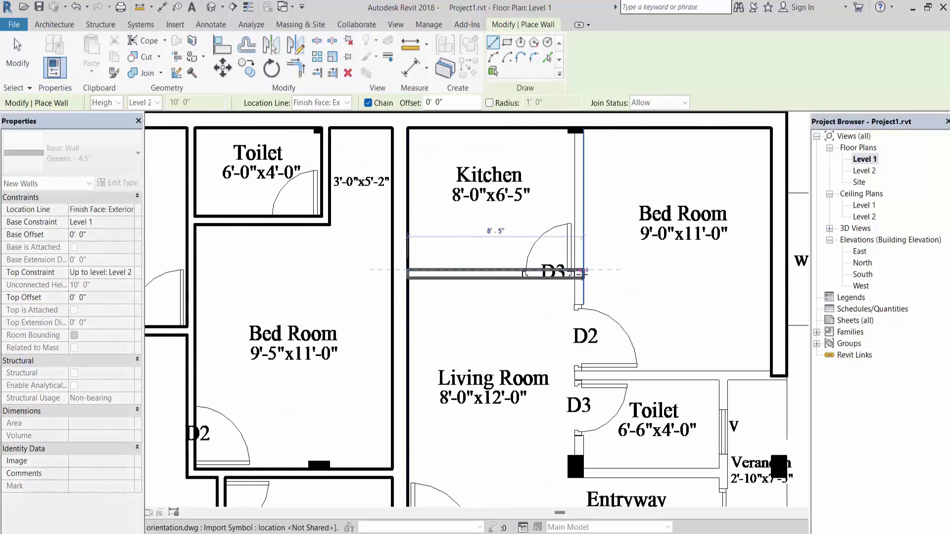
left_click(583, 271)
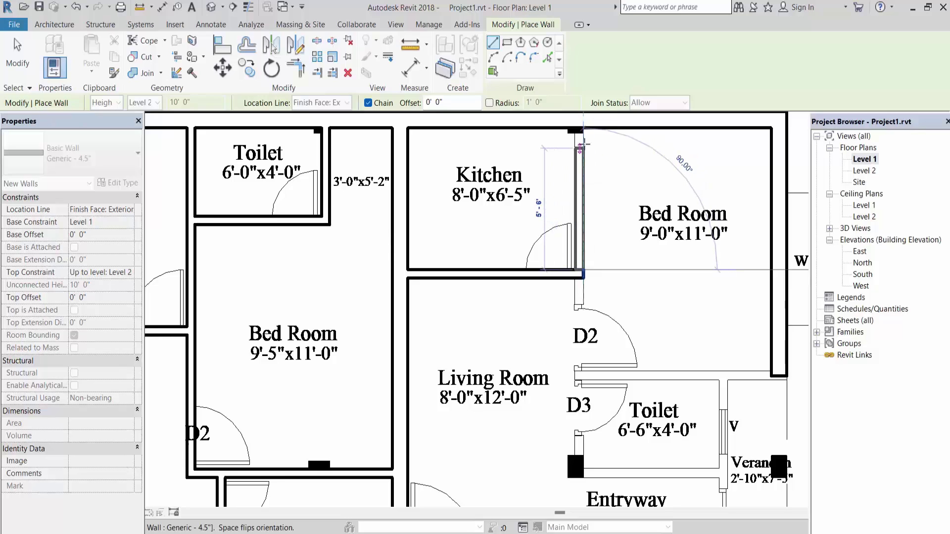
left_click(583, 127)
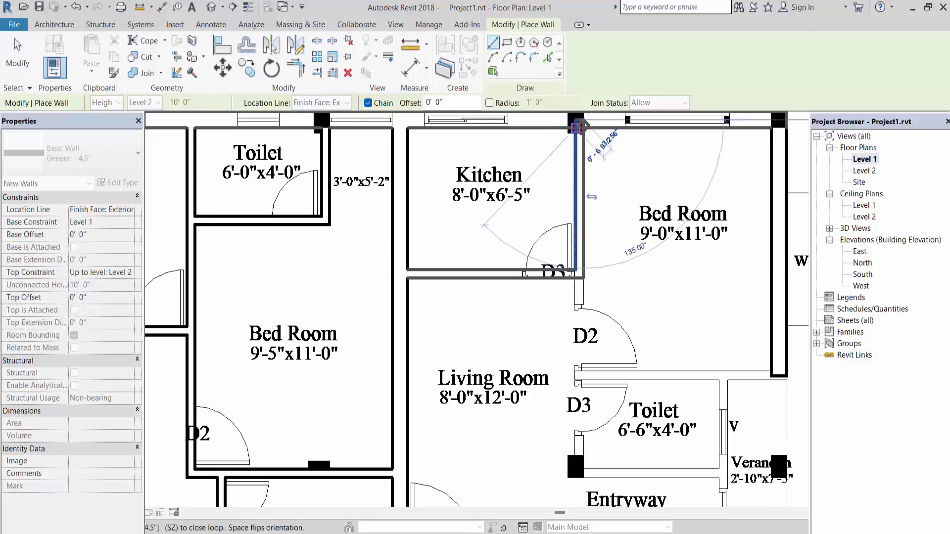
key("Escape")
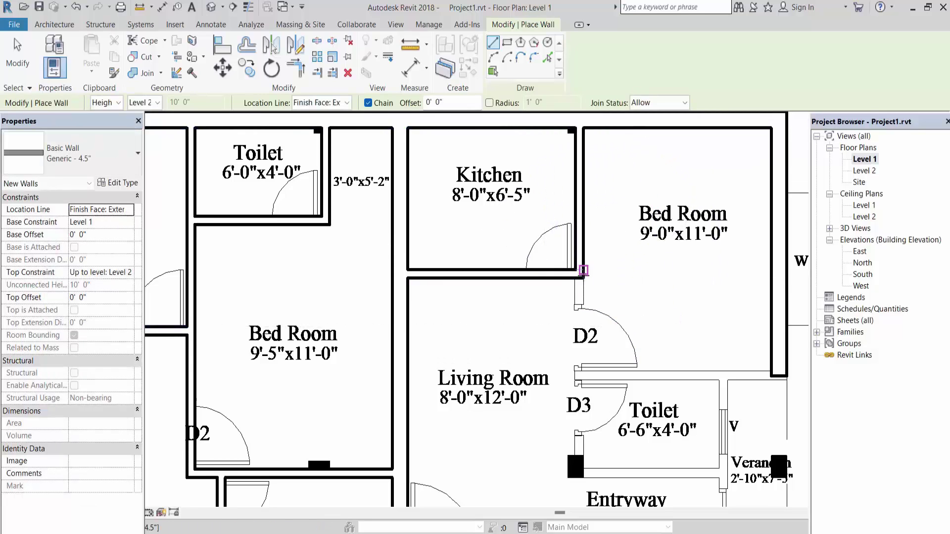
- Continue the kitchen's east wall south along the living room to the column, then draw the 6'-6"x4'-0" toilet's south wall east
left_click(583, 277)
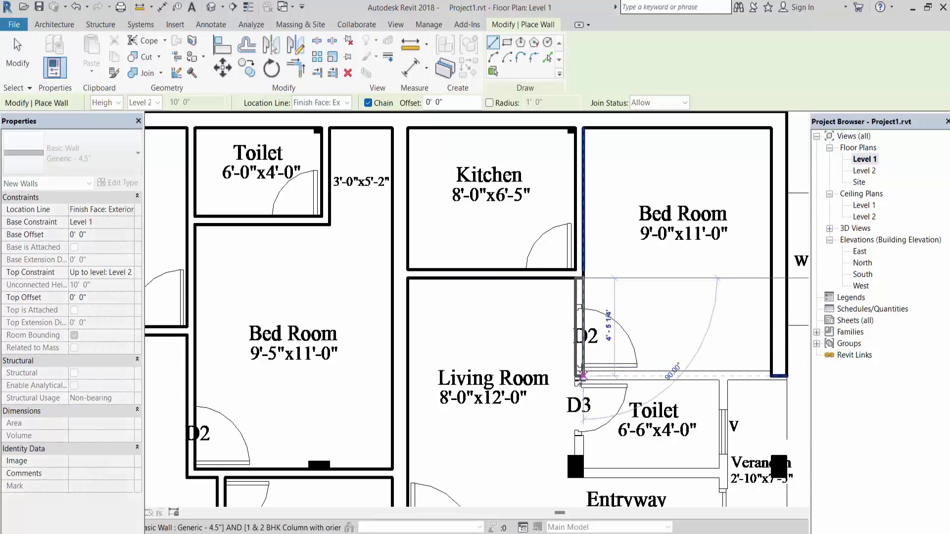
scroll(583, 381, "down", 2)
scroll(579, 426, "up", 4)
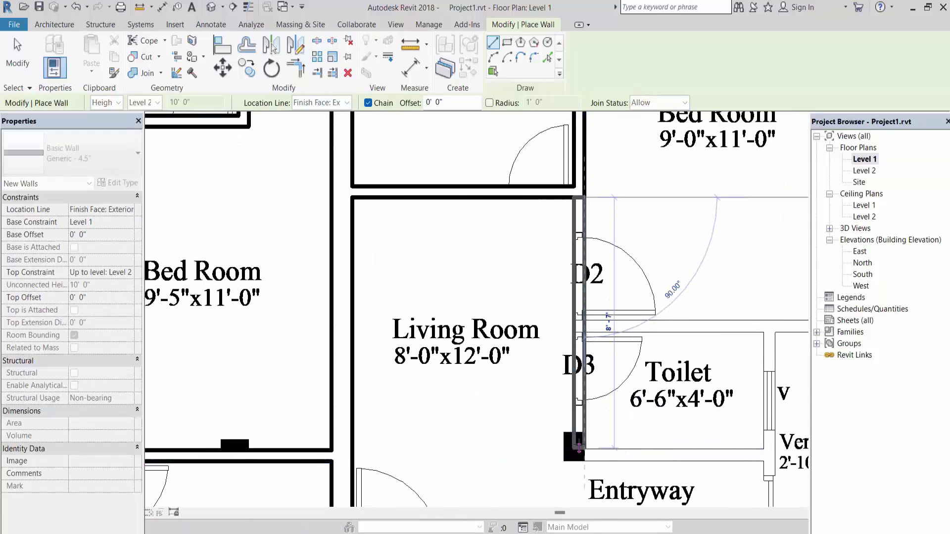
left_click(579, 451)
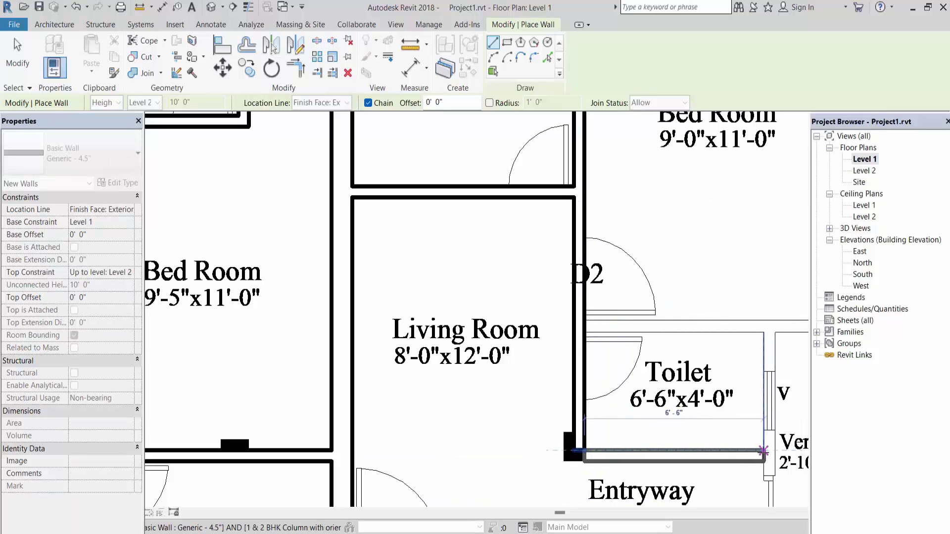
scroll(644, 287, "down", 2)
scroll(707, 384, "up", 2)
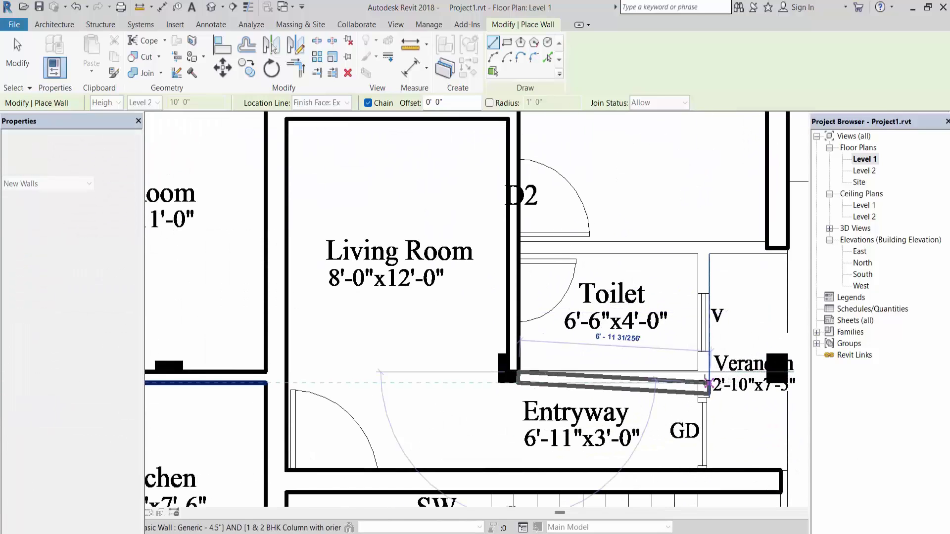
left_click(698, 372)
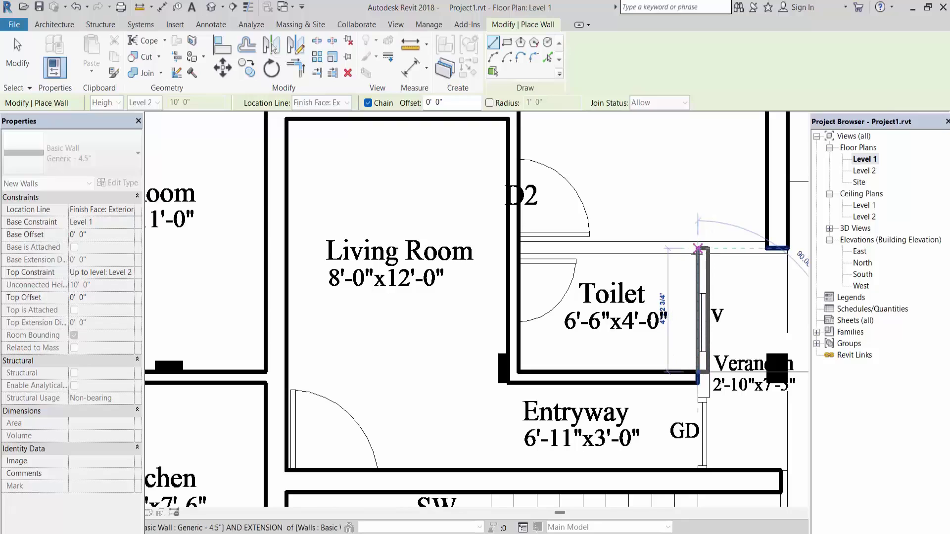
- Try to draw the 6'-6"x4'-0" toilet's east wall north to the line of the outer wall's end
left_click(698, 249)
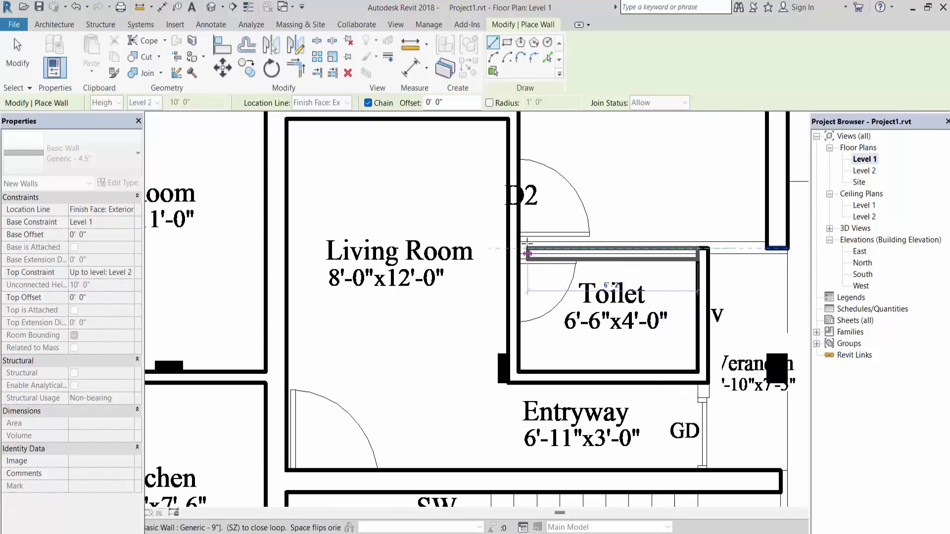
key("Escape")
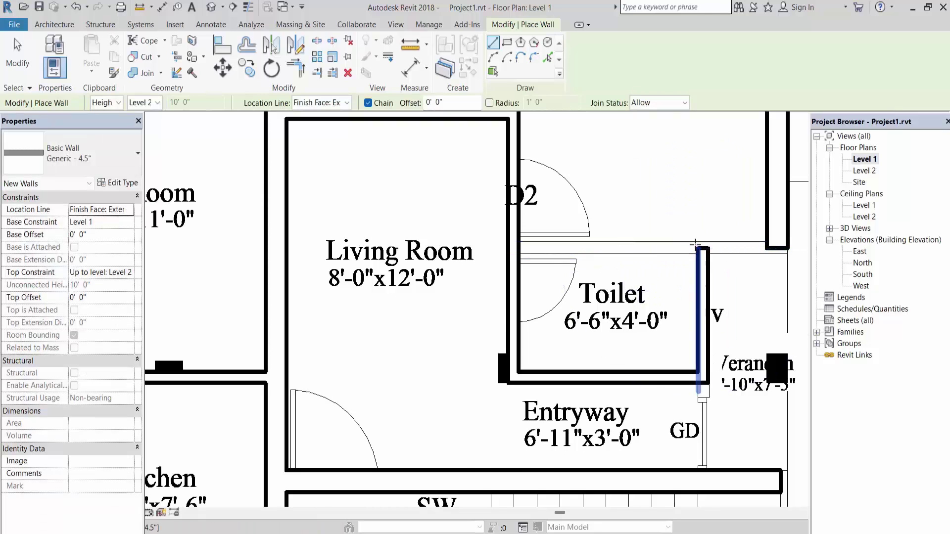
scroll(694, 245, "up", 2)
scroll(726, 259, "down", 3)
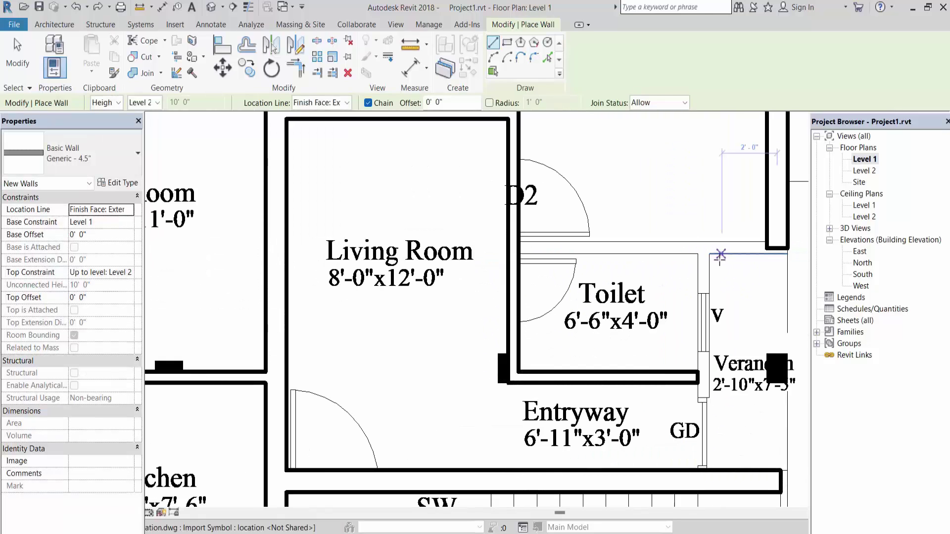
- Draw the 6'-6"x4'-0" toilet's north wall from its northeast inner corner west to the living room's east wall
scroll(690, 366, "up", 2)
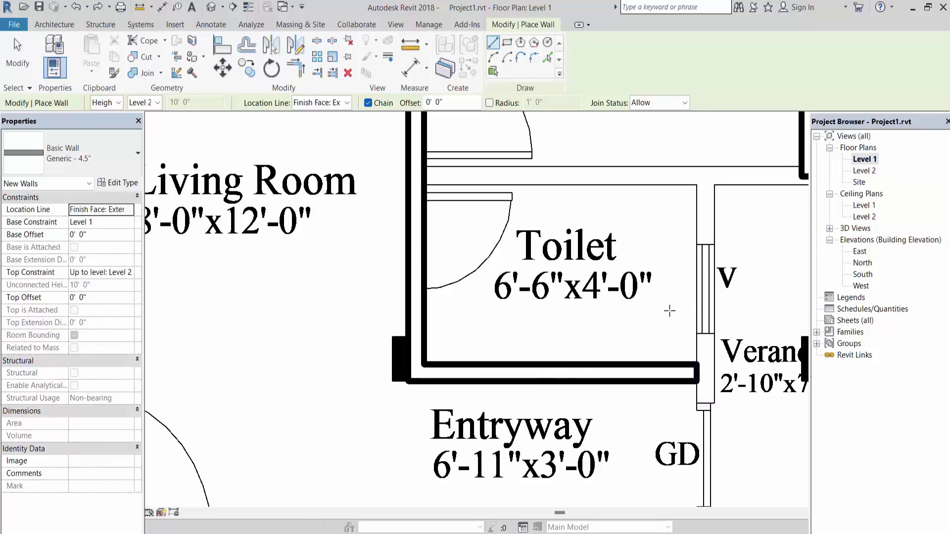
scroll(675, 329, "down", 3)
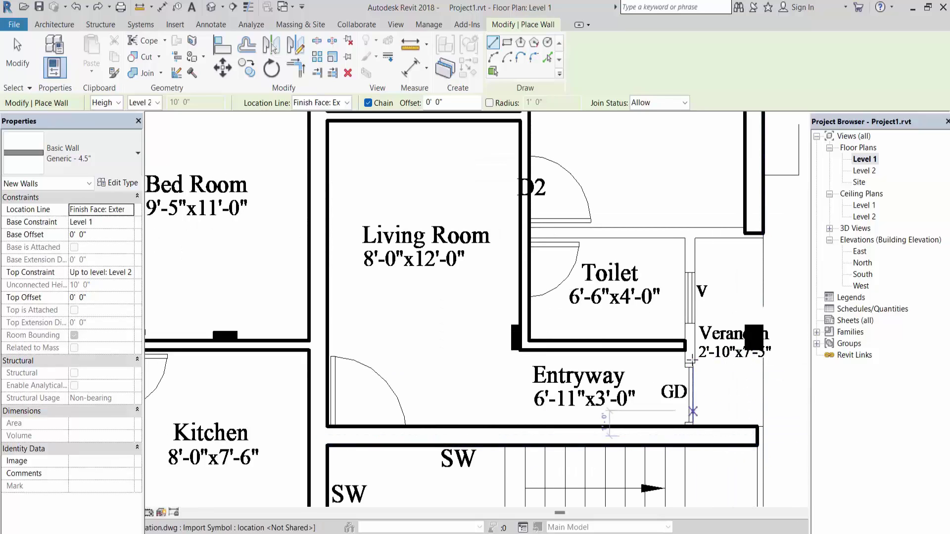
scroll(693, 434, "up", 2)
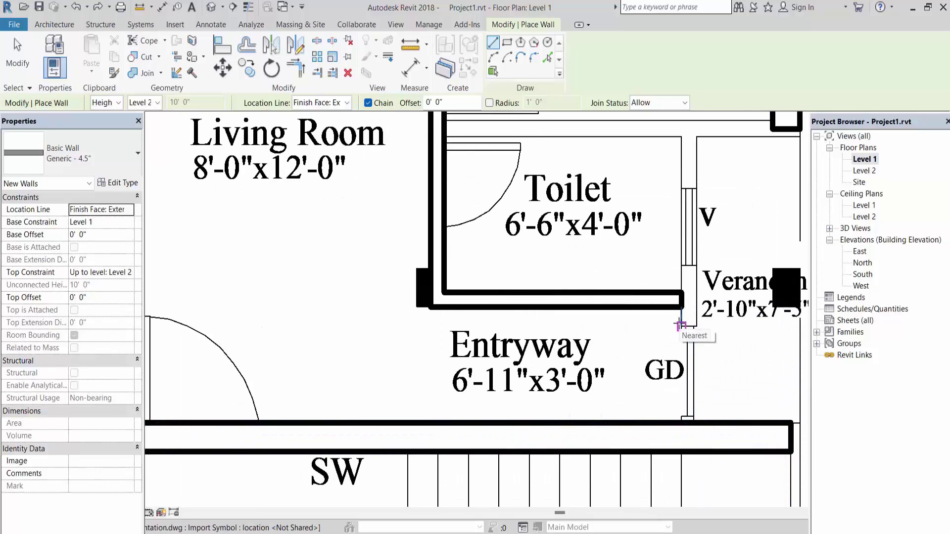
left_click(681, 324)
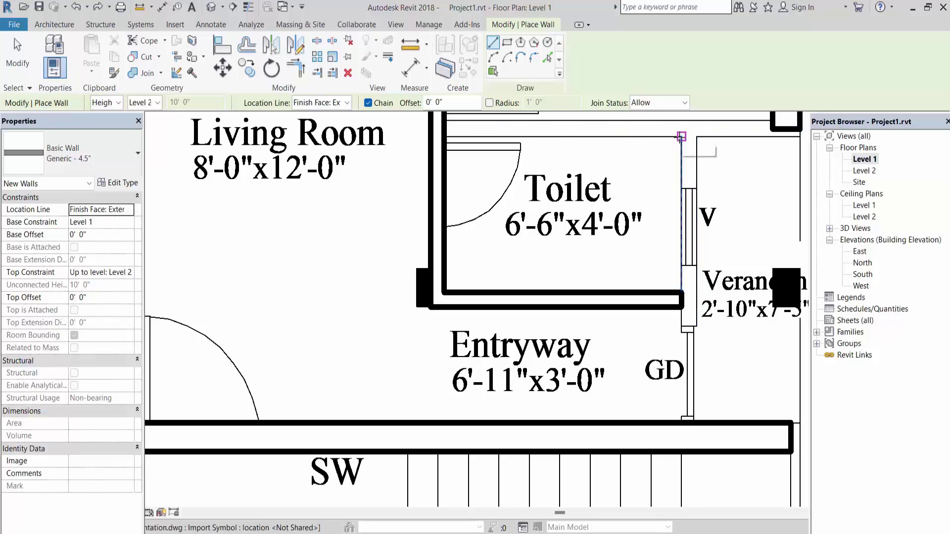
left_click(682, 137)
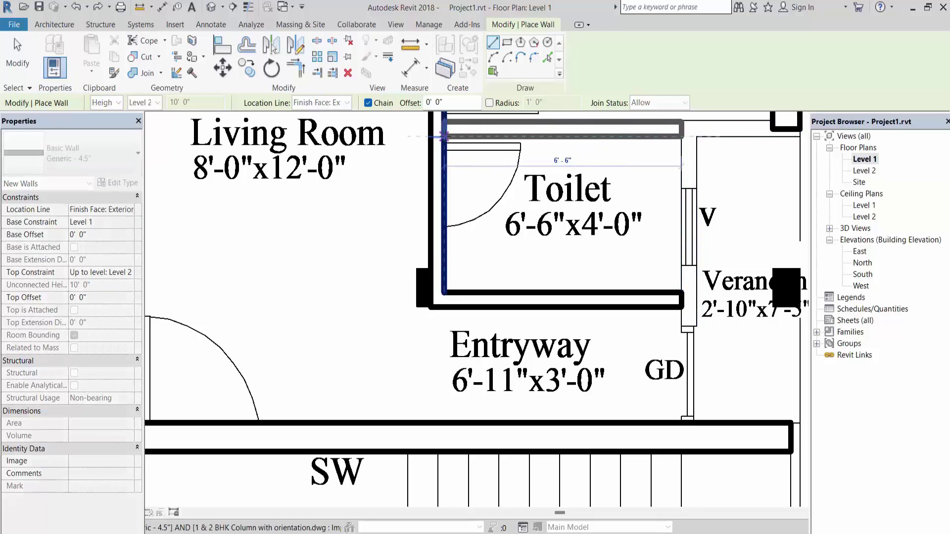
left_click(444, 136)
scroll(518, 203, "down", 1)
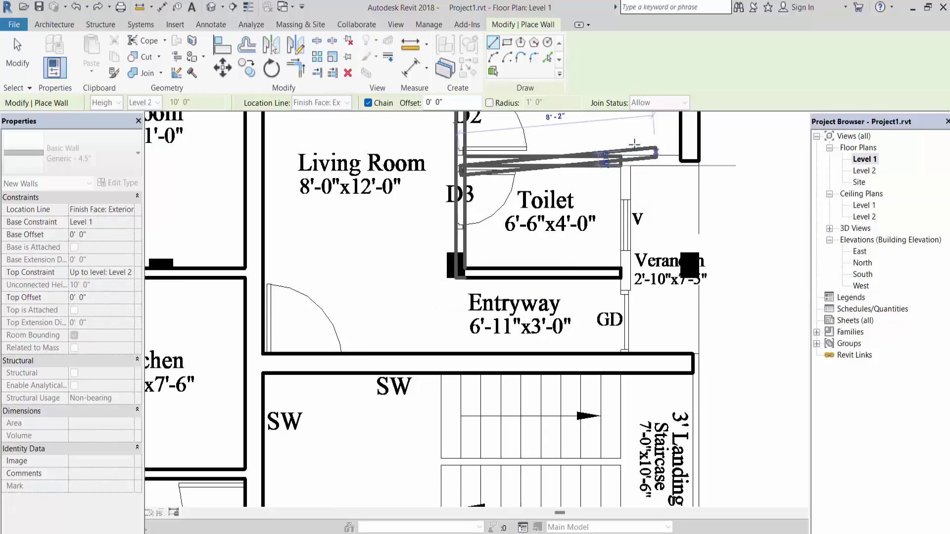
scroll(505, 221, "up", 2)
key("Escape")
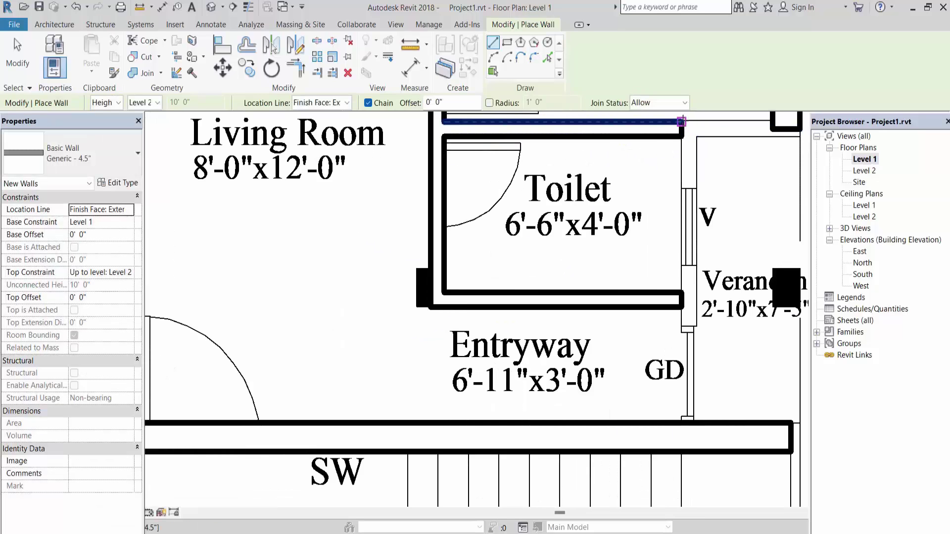
- Extend the toilet's north wall line east along the veranda to the outer face of the 9'-0"x11'-0" bedroom's east wall
left_click(696, 133)
scroll(757, 144, "down", 1)
middle_click_drag(757, 144, 528, 178)
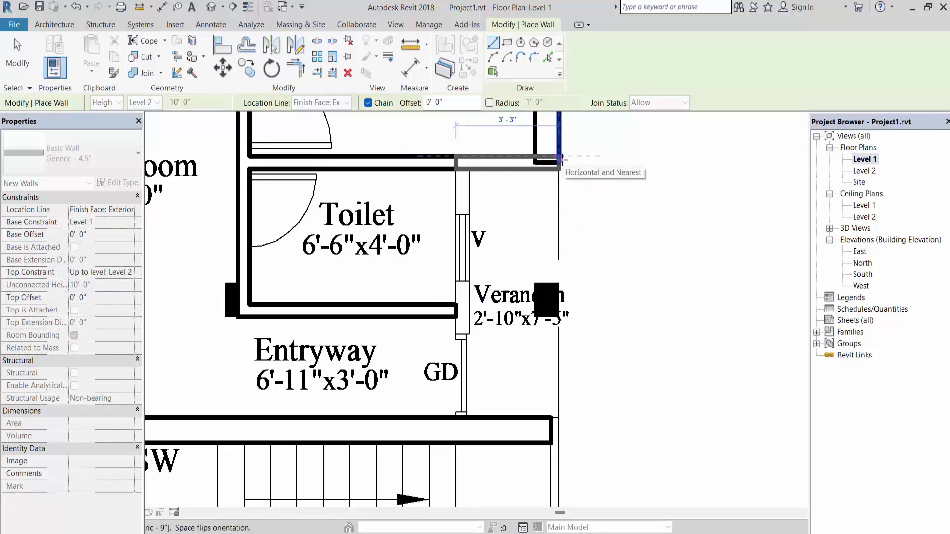
left_click(559, 158)
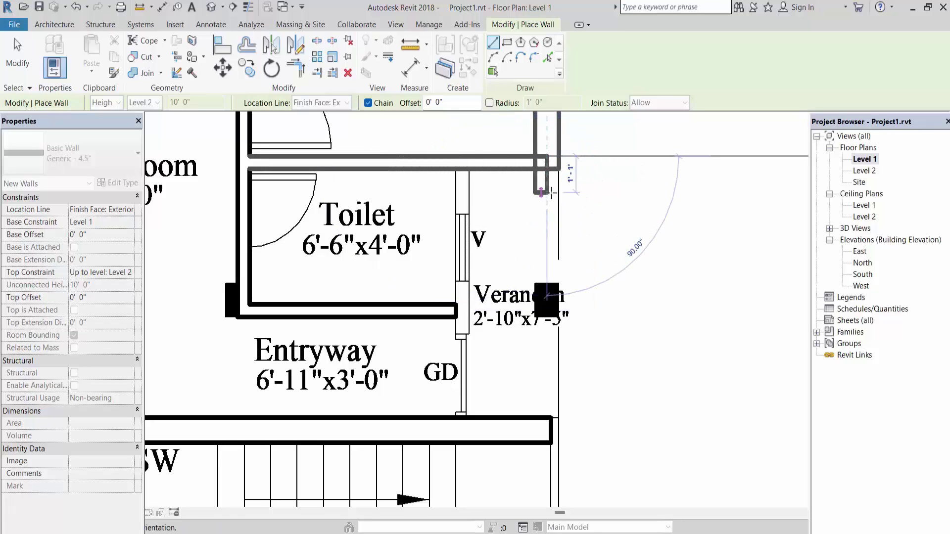
key("Escape")
scroll(609, 208, "down", 2)
scroll(534, 187, "up", 2)
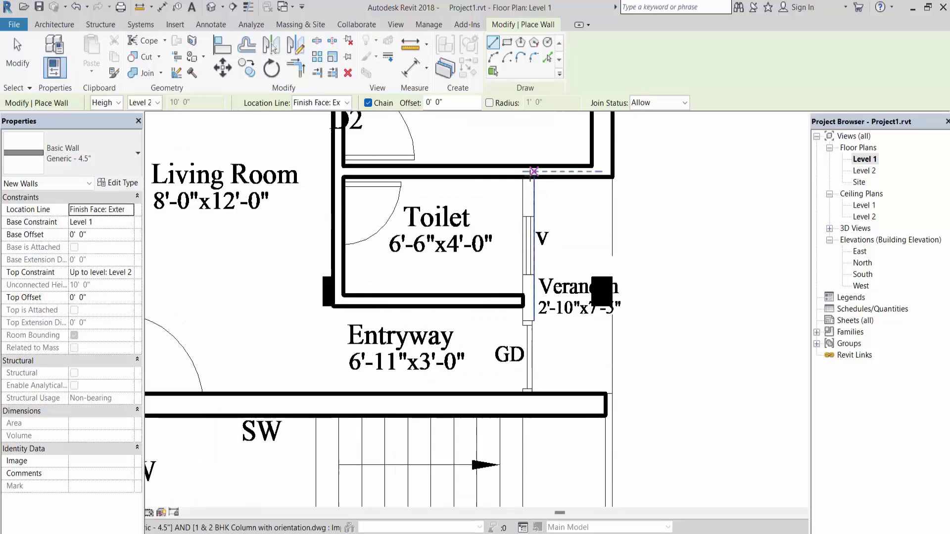
- Draw the wall between the toilet, entryway and veranda south from the bedroom's south wall to the 9" staircase wall
left_click(530, 173)
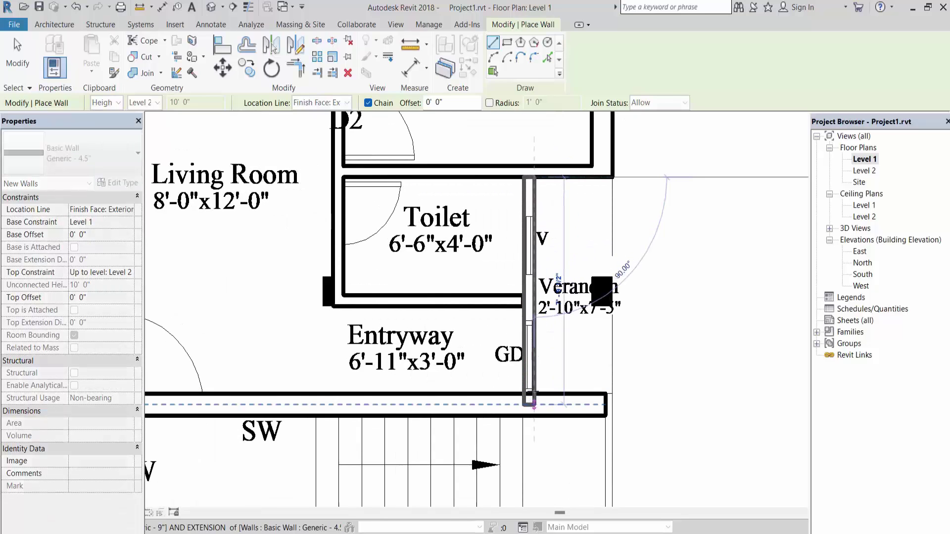
left_click(528, 398)
key("Escape")
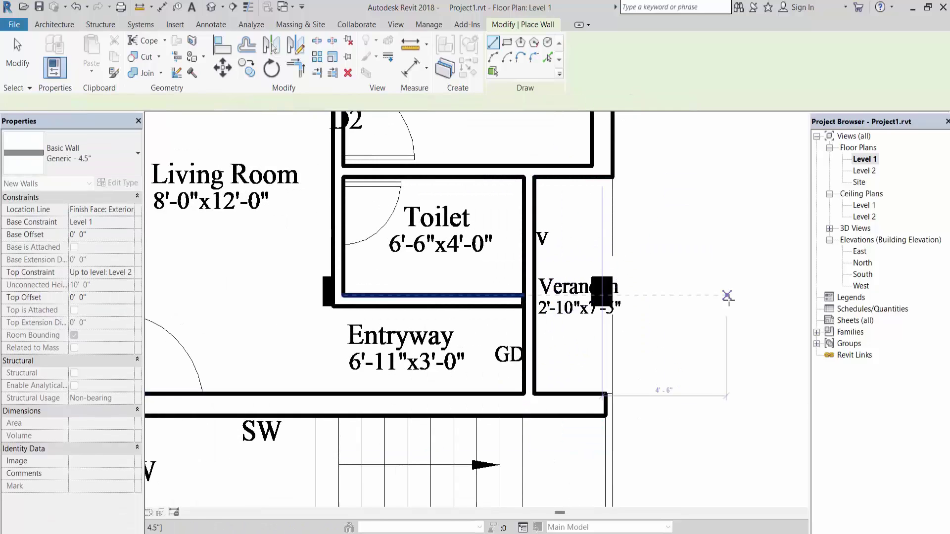
scroll(730, 304, "down", 2)
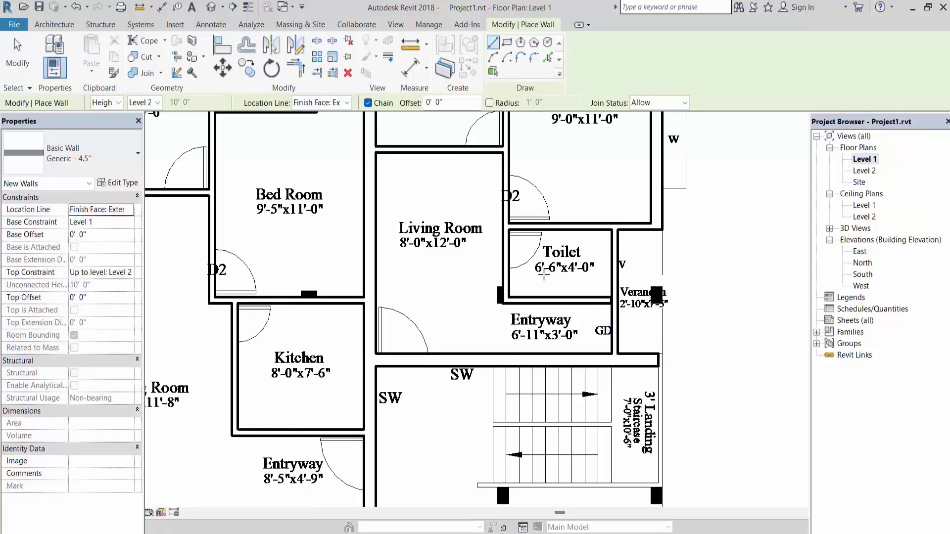
key("Escape")
scroll(702, 306, "down", 2)
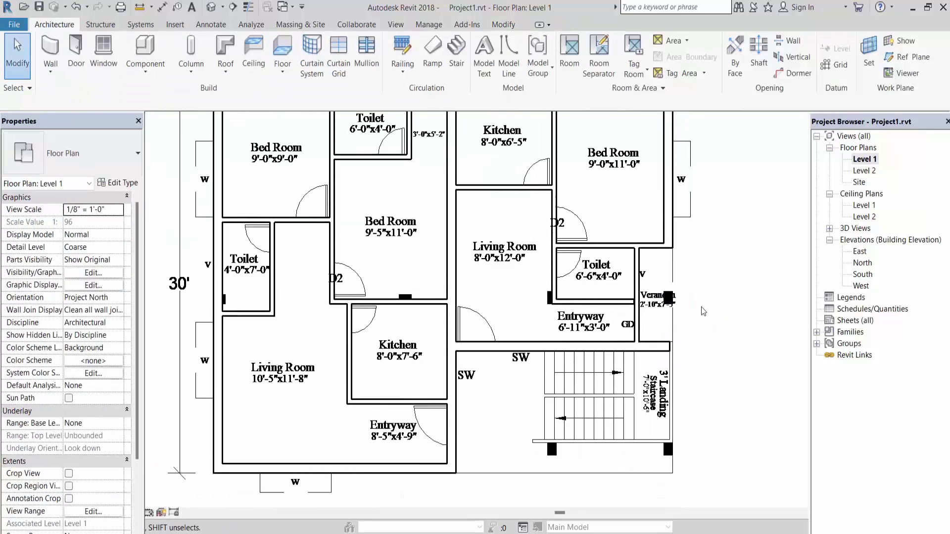
- Adjust the east end of the 6'-6"x4'-0" toilet's south wall so that it meets and joins the veranda wall
left_click(633, 302)
scroll(635, 307, "up", 3)
scroll(636, 307, "up", 2)
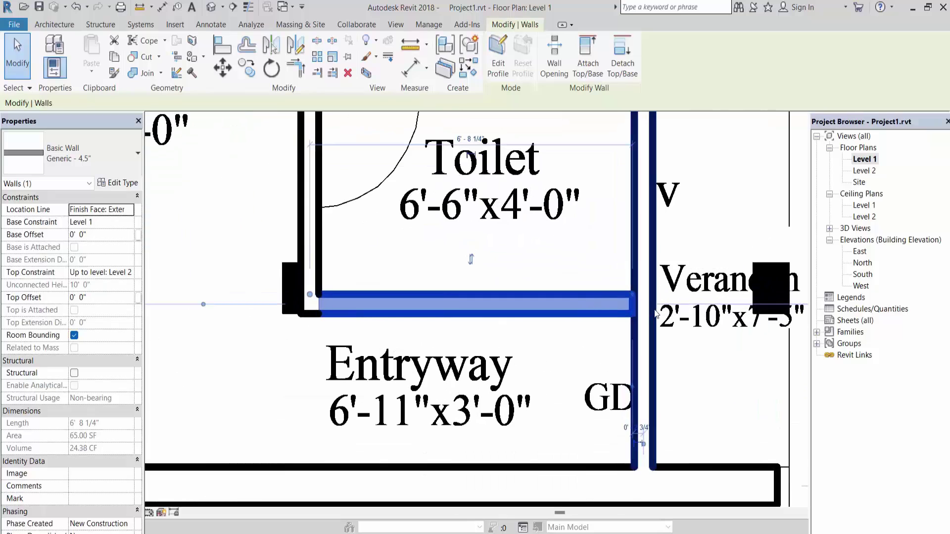
key("r")
key("s")
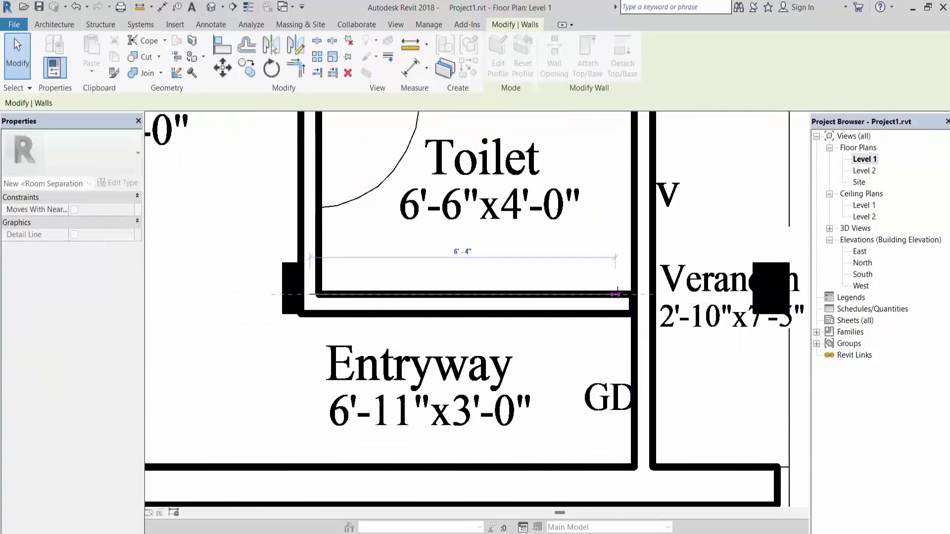
key("Escape")
left_click(619, 296)
left_click_drag(618, 296, 642, 294)
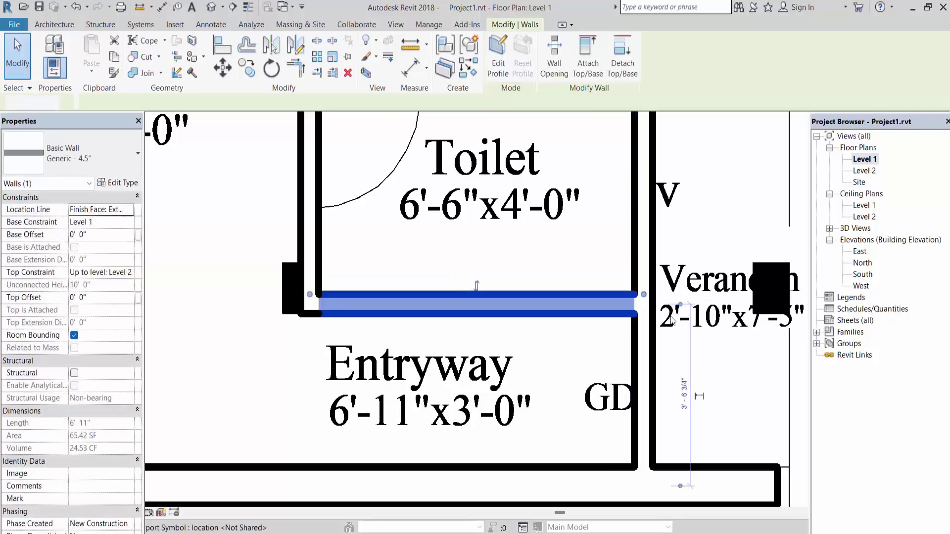
key("Escape")
scroll(562, 257, "down", 2)
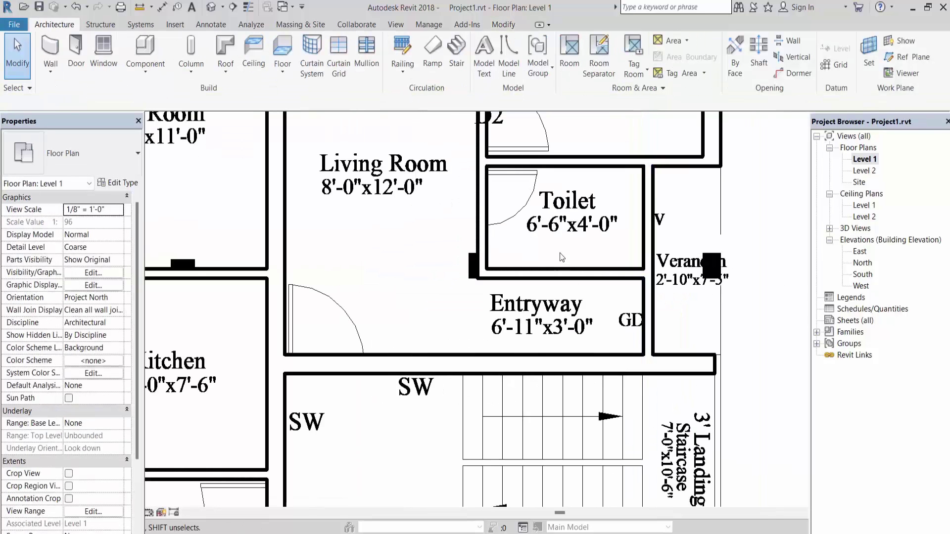
scroll(594, 262, "down", 3)
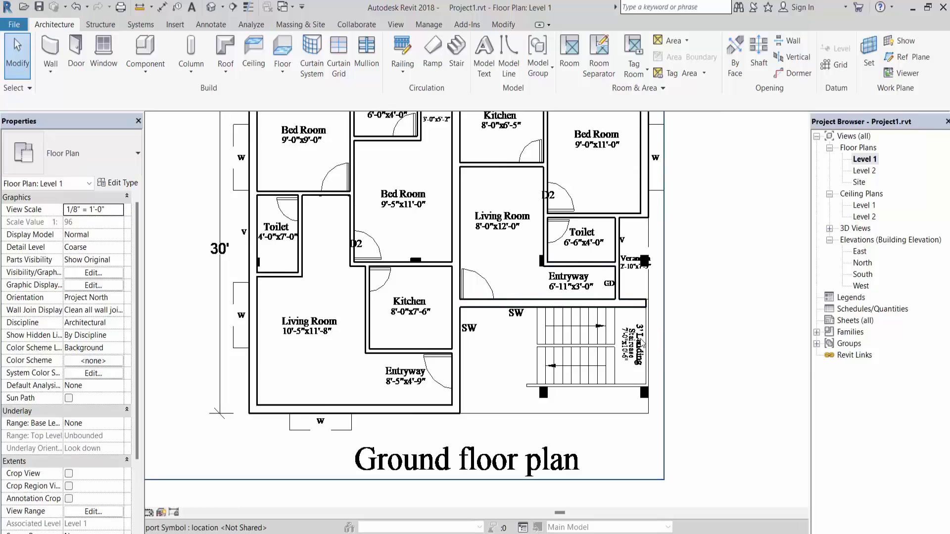
scroll(579, 339, "down", 2)
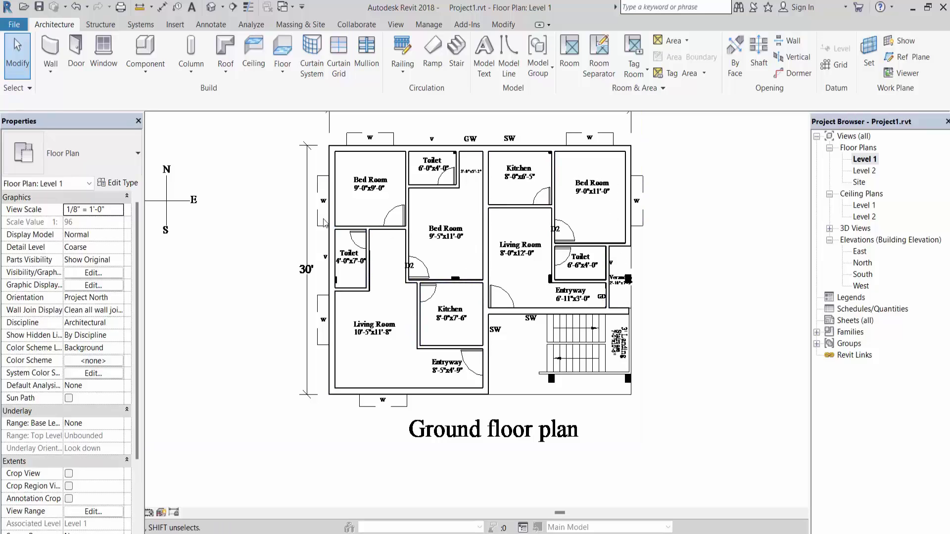
- Open the default 3D view and orbit the model to examine the finished Level 1 walls
left_click(211, 7)
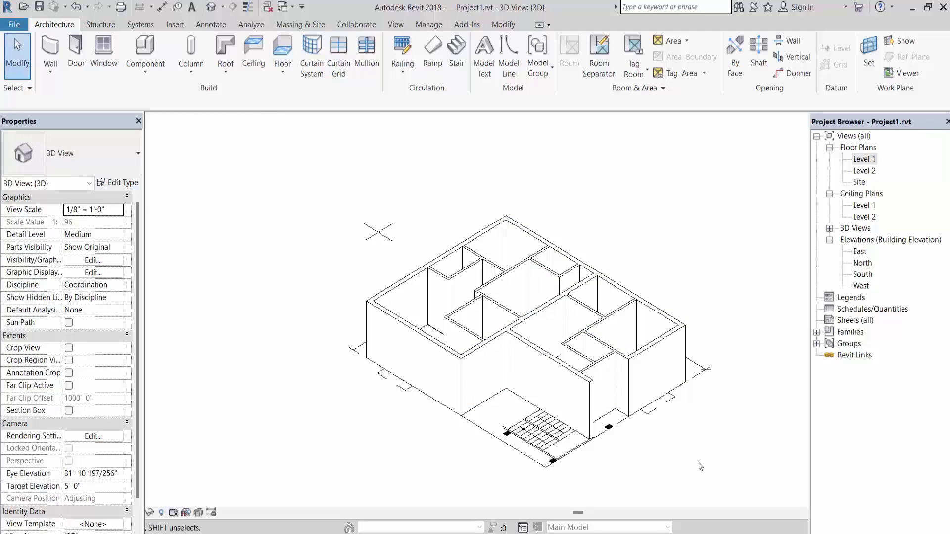
middle_click_drag(698, 462, 710, 426, "shift")
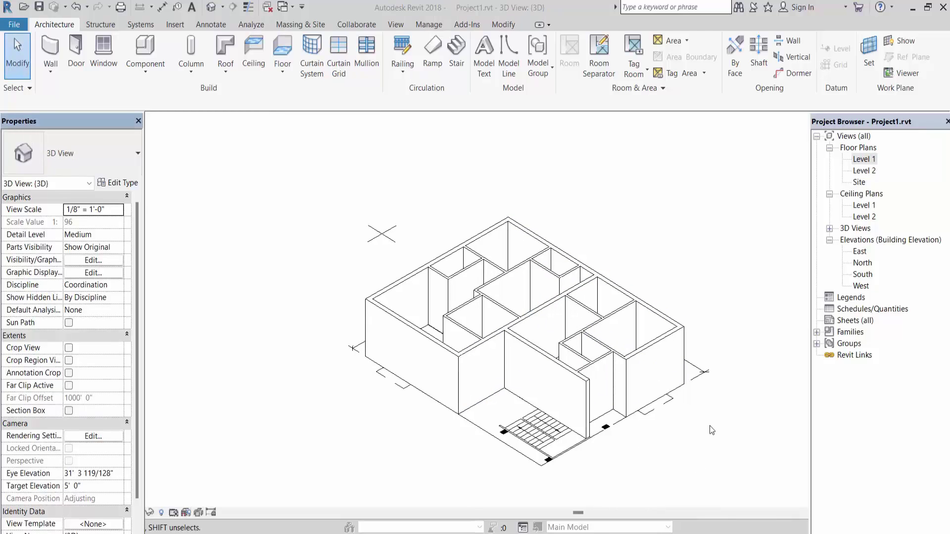
middle_click_drag(681, 458, 686, 432, "shift")
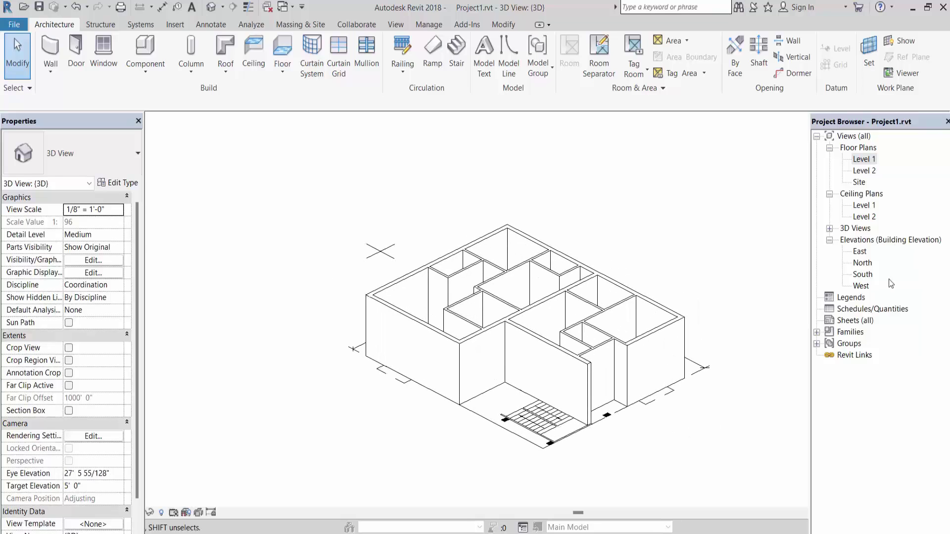
- Open the North elevation and examine the 9" outer wall's constraints and the Level 2 line's elevation
left_click(863, 266)
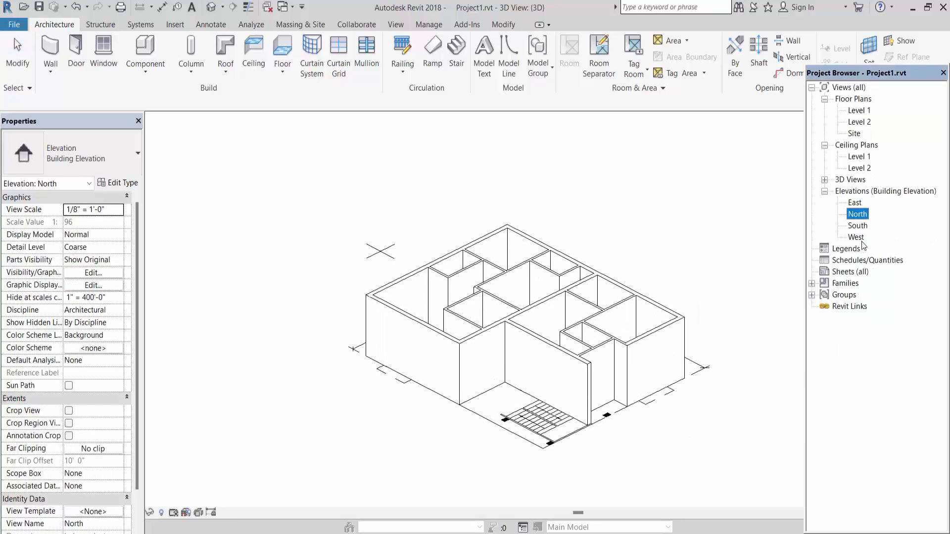
double_click(860, 214)
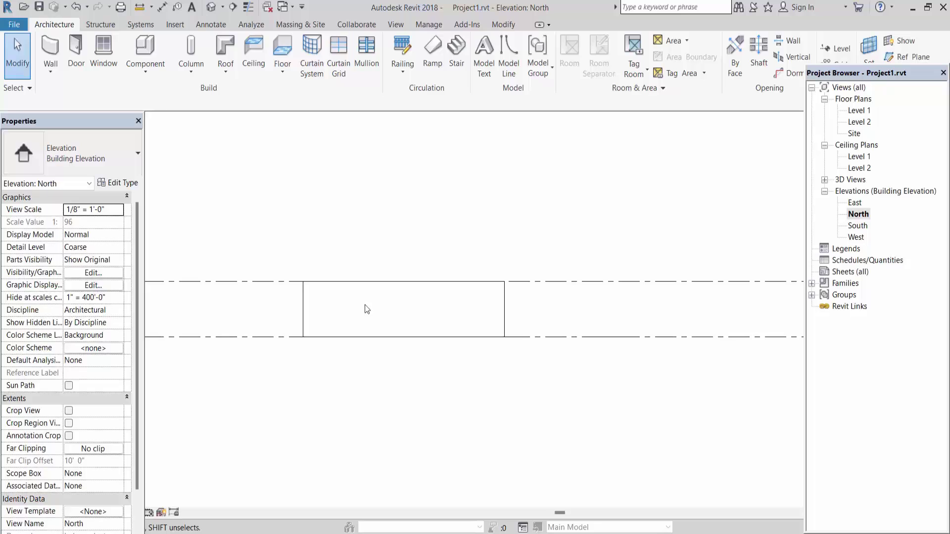
scroll(402, 316, "down", 4)
scroll(416, 311, "up", 3)
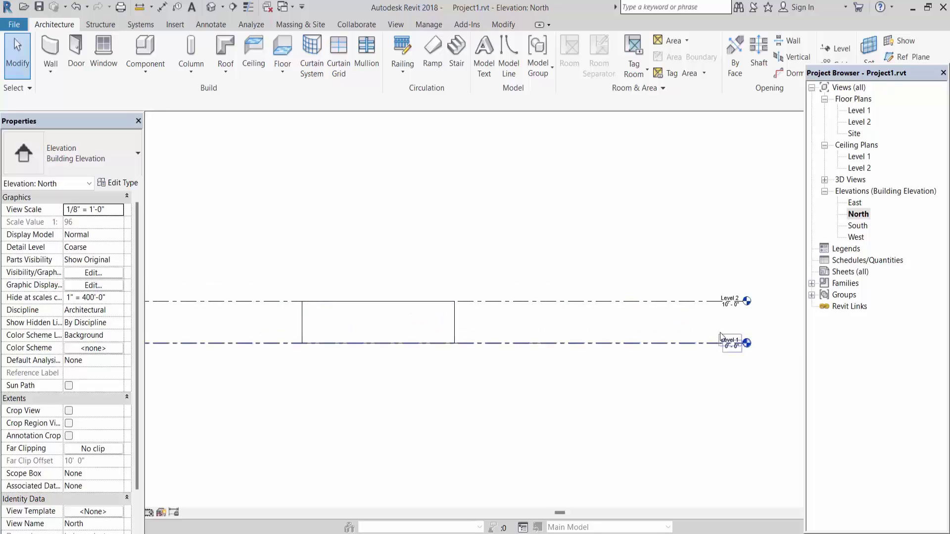
left_click(454, 312)
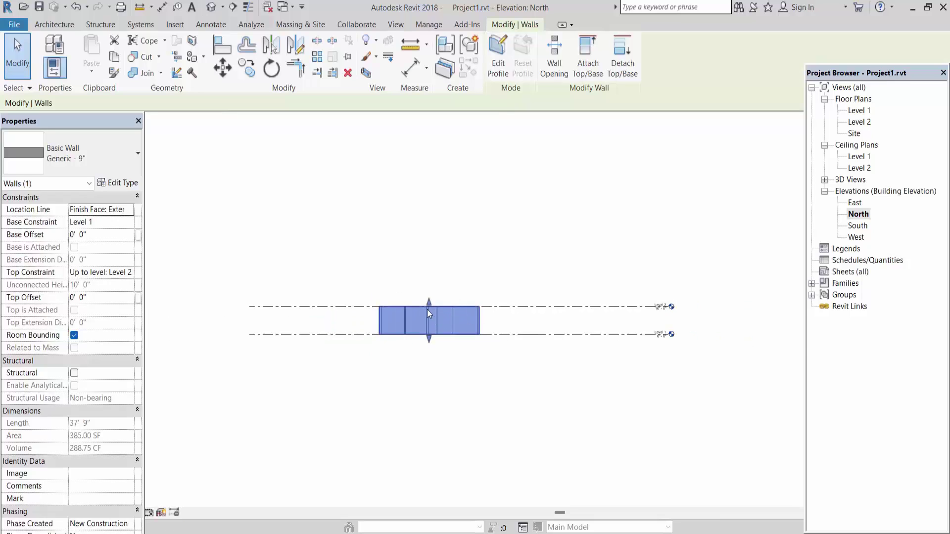
scroll(427, 310, "up", 1)
left_click(562, 305)
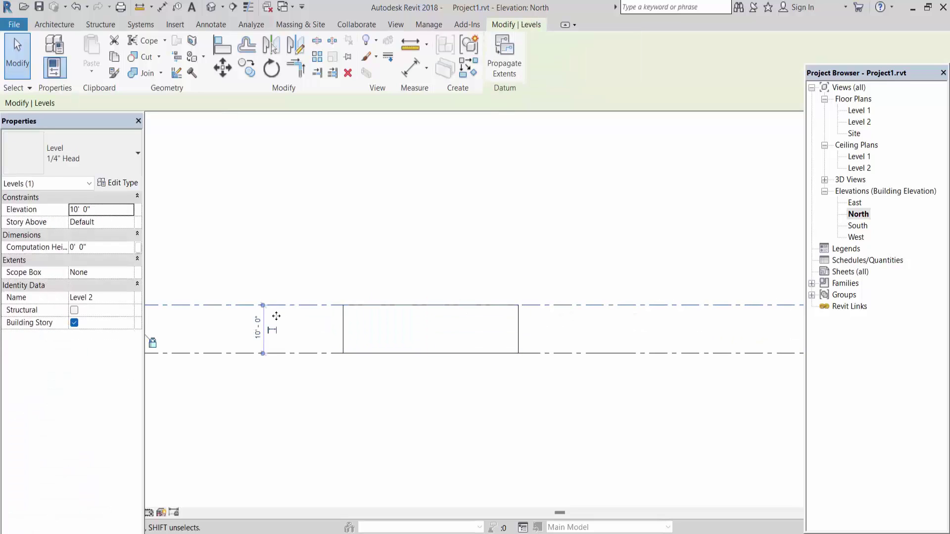
scroll(347, 333, "down", 2)
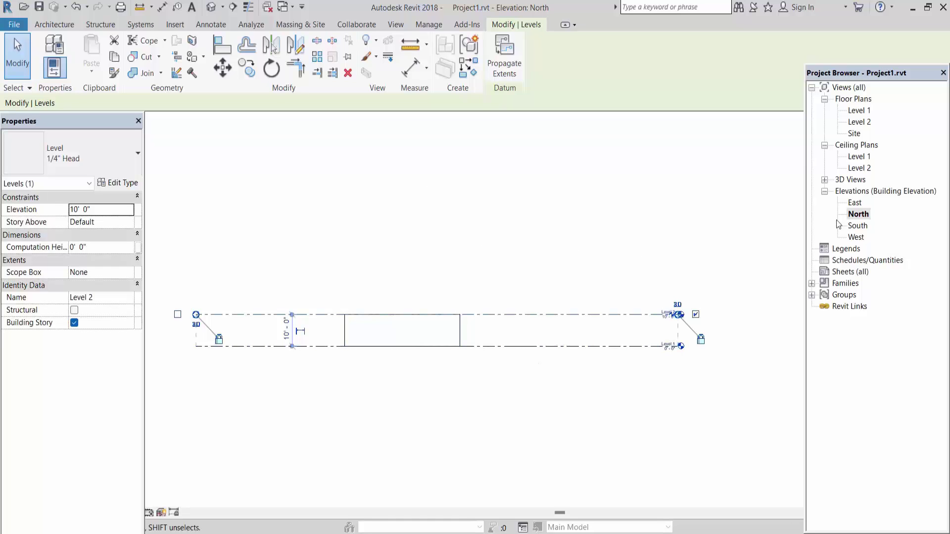
- Return to the Level 1 floor plan and show the whole ground floor drawing
double_click(864, 111)
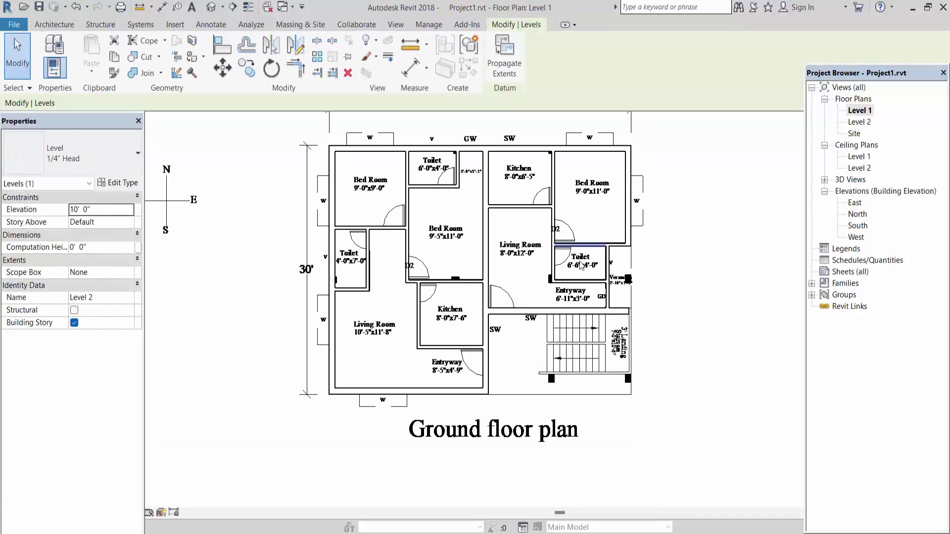
scroll(556, 392, "down", 2)
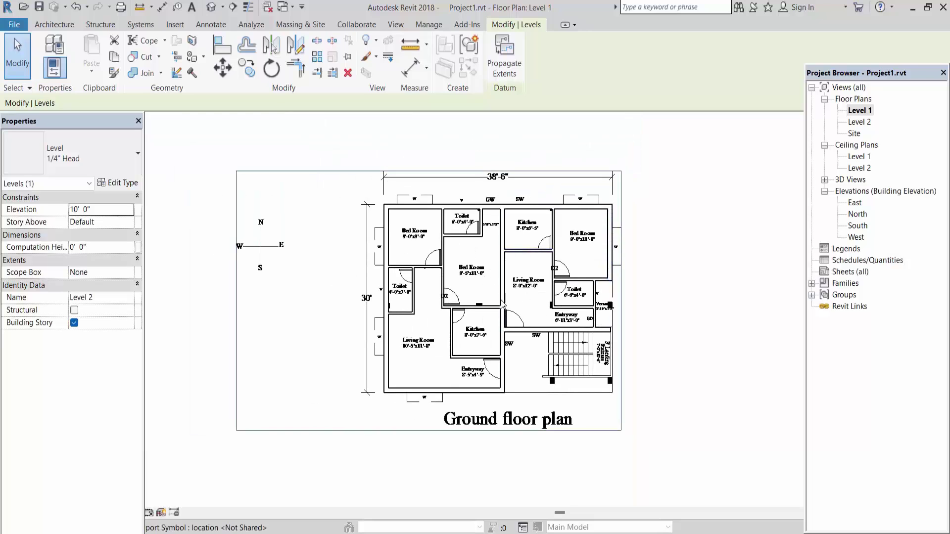
key("w")
key("a")
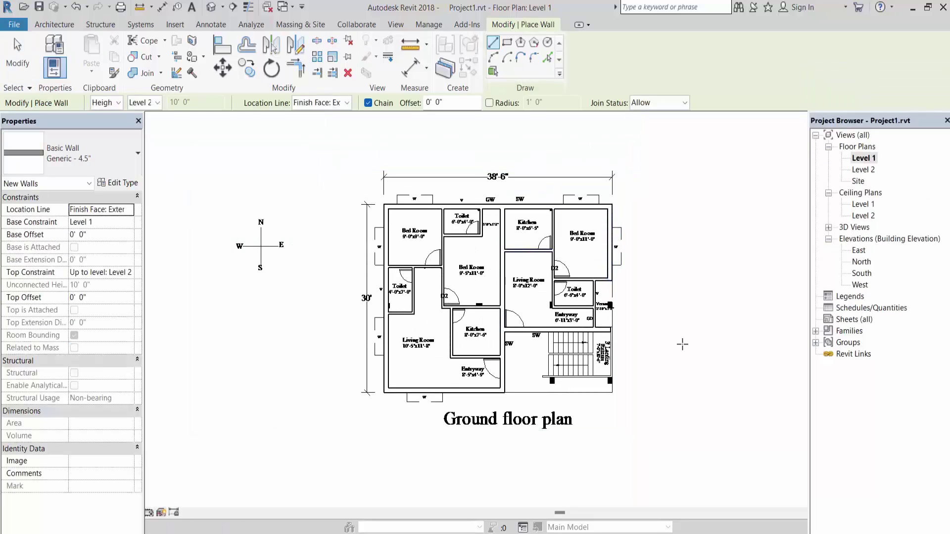
key("Escape")
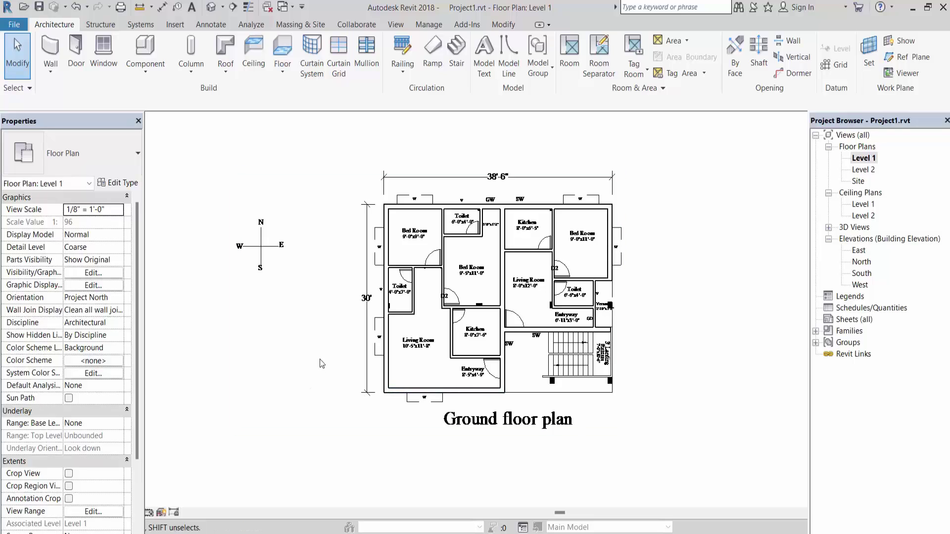
- Save the project as Project1 in the Desktop folder and check the saved file on the desktop
left_click(38, 7)
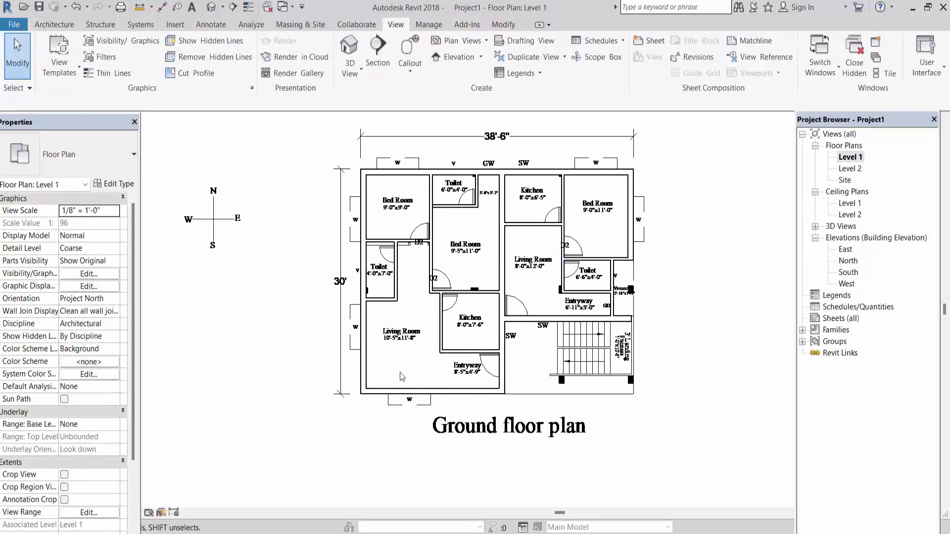
left_click(39, 7)
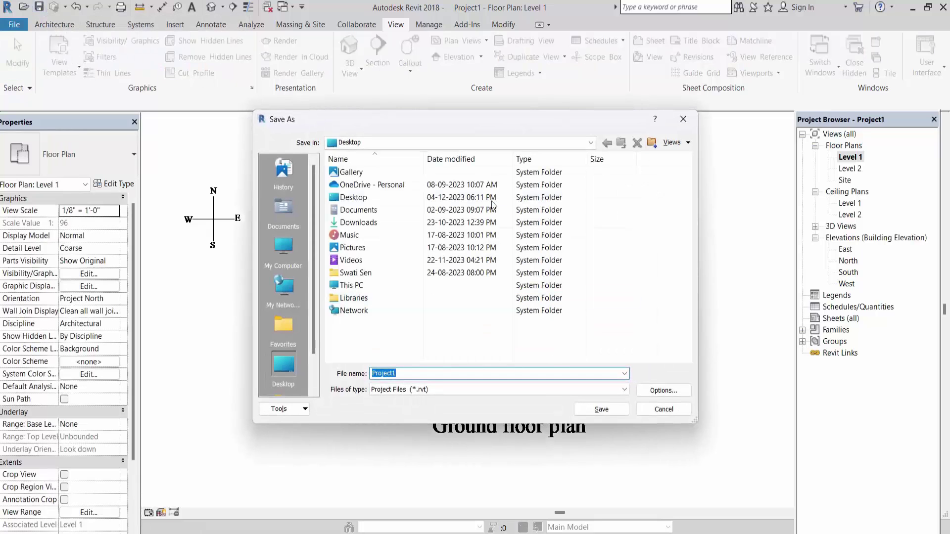
left_click(382, 142)
left_click(372, 154)
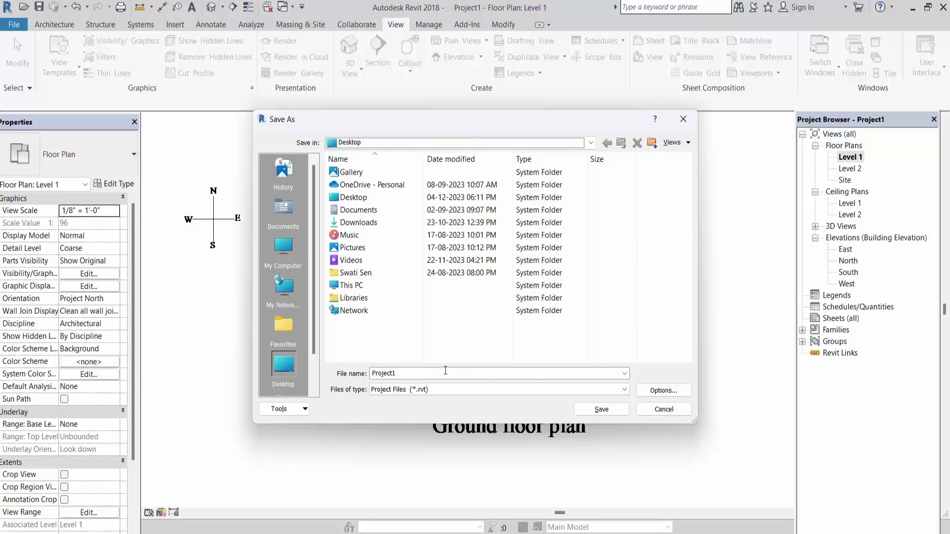
left_click(602, 410)
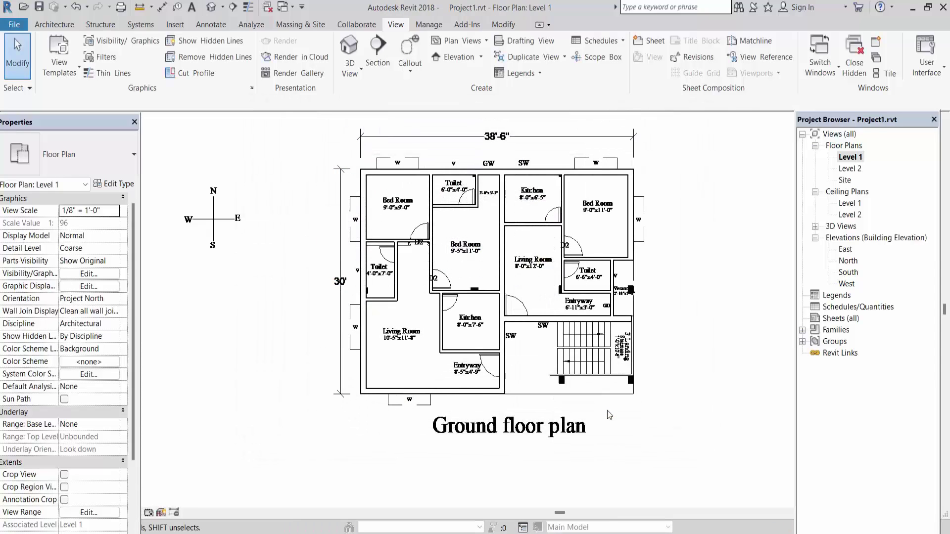
left_click(912, 8)
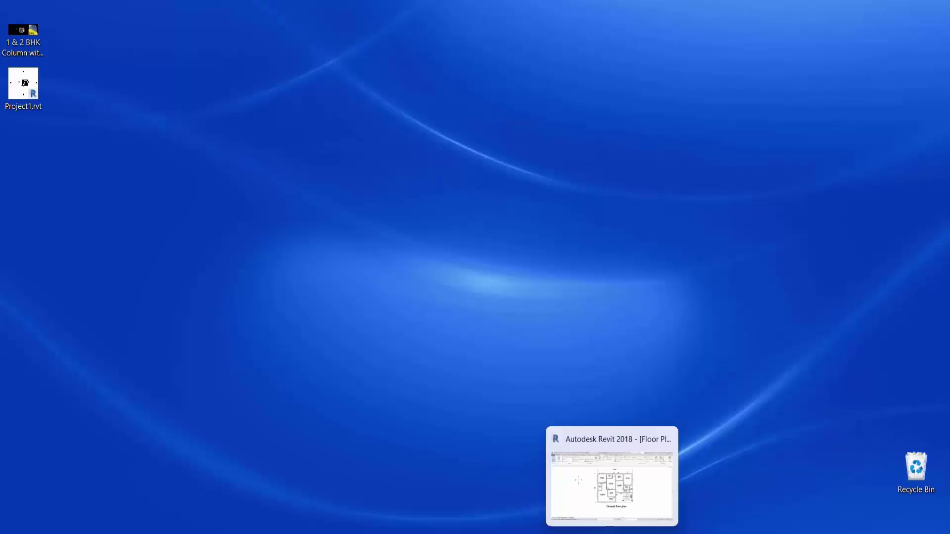
left_click(613, 470)
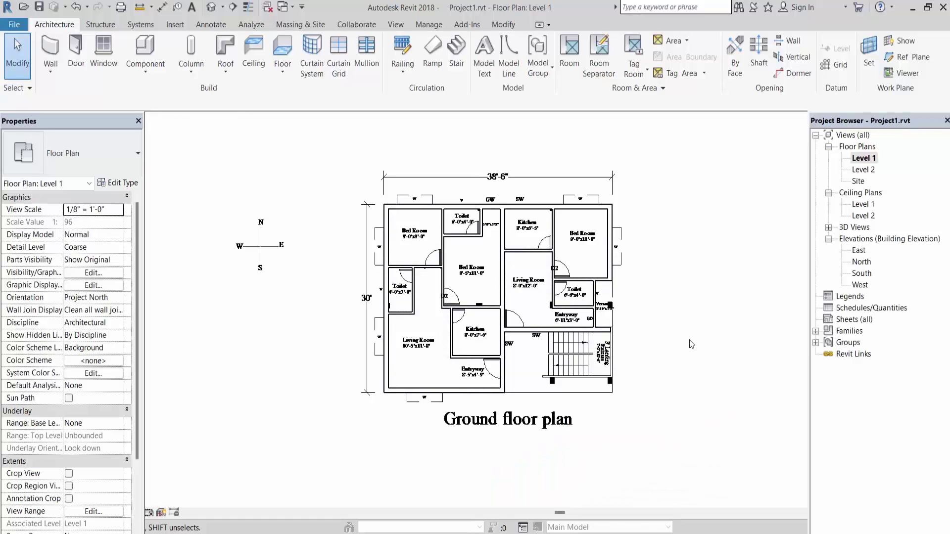